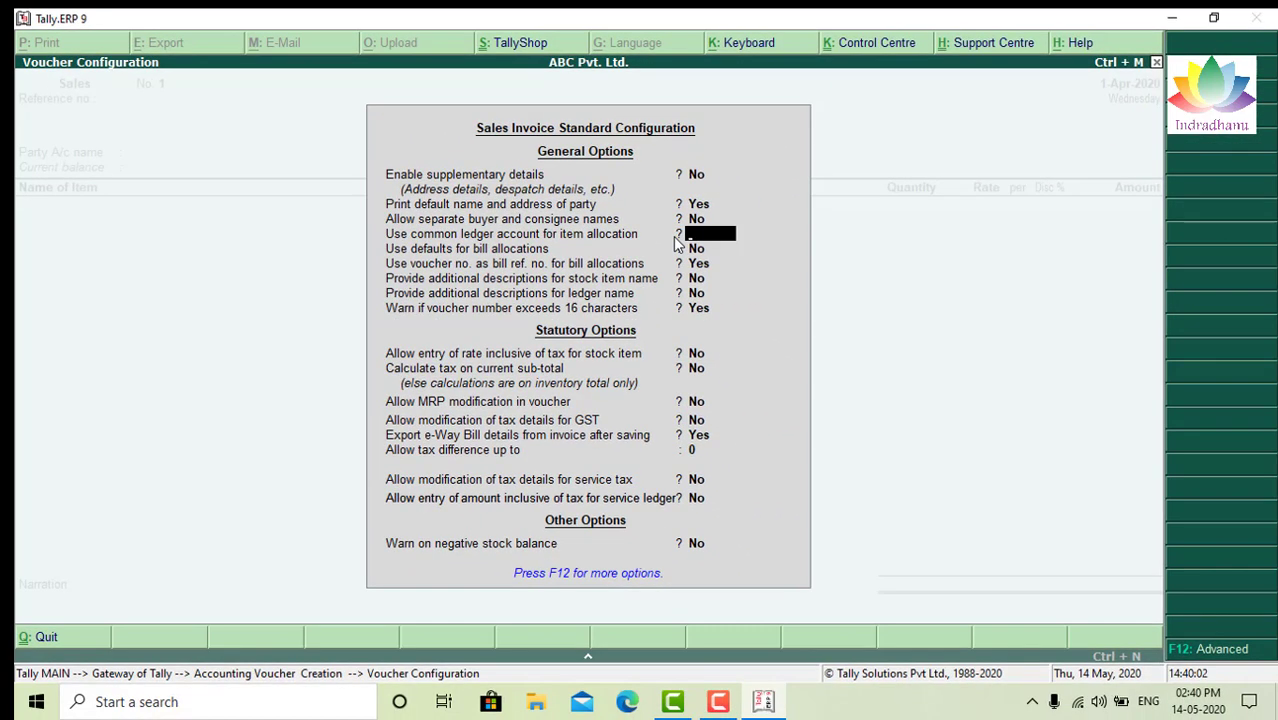
Step: Save the sales invoice configuration and choose AARPEE ENTERPRISES as the party account, leaving the reference number blank
key(ctrl+a)
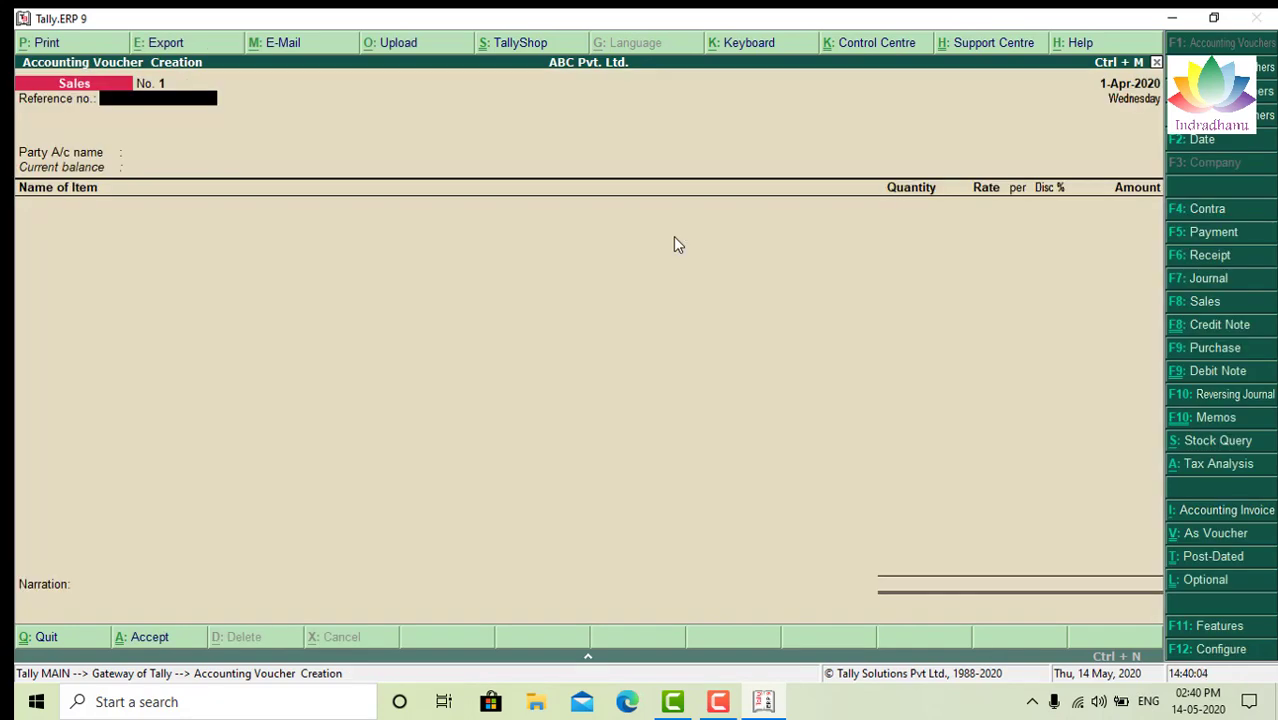
key(Return)
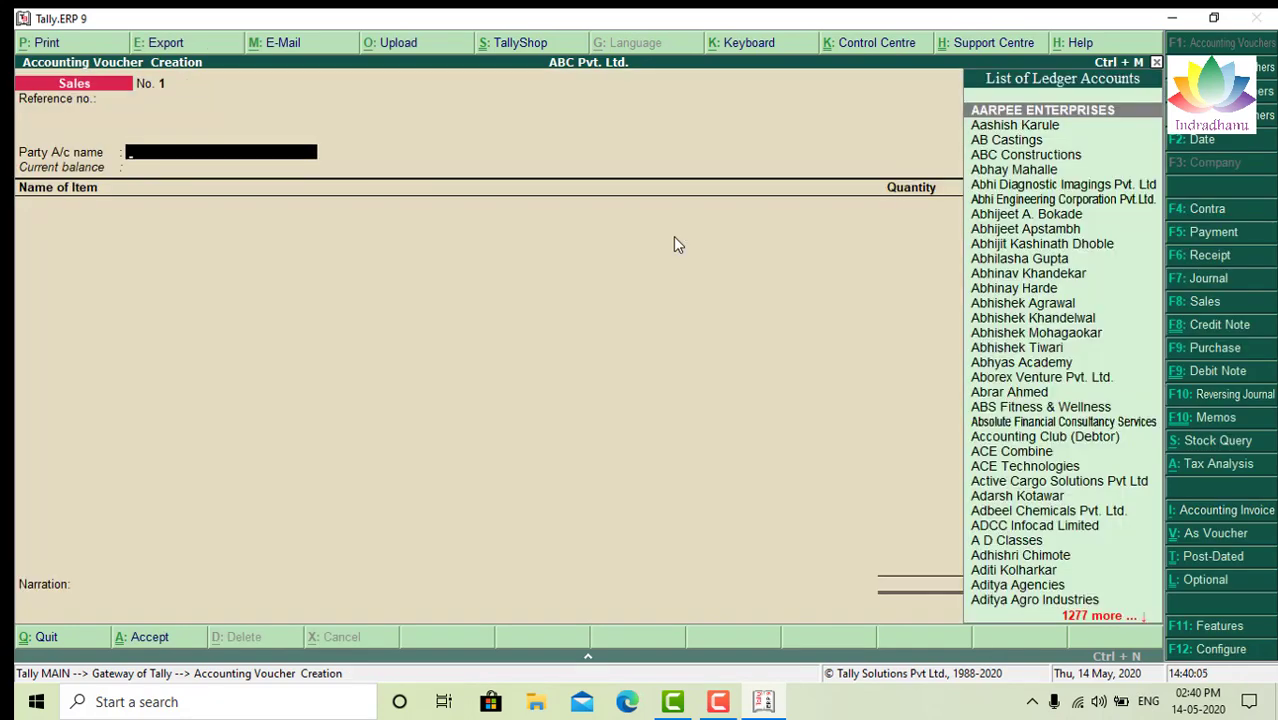
key(Return)
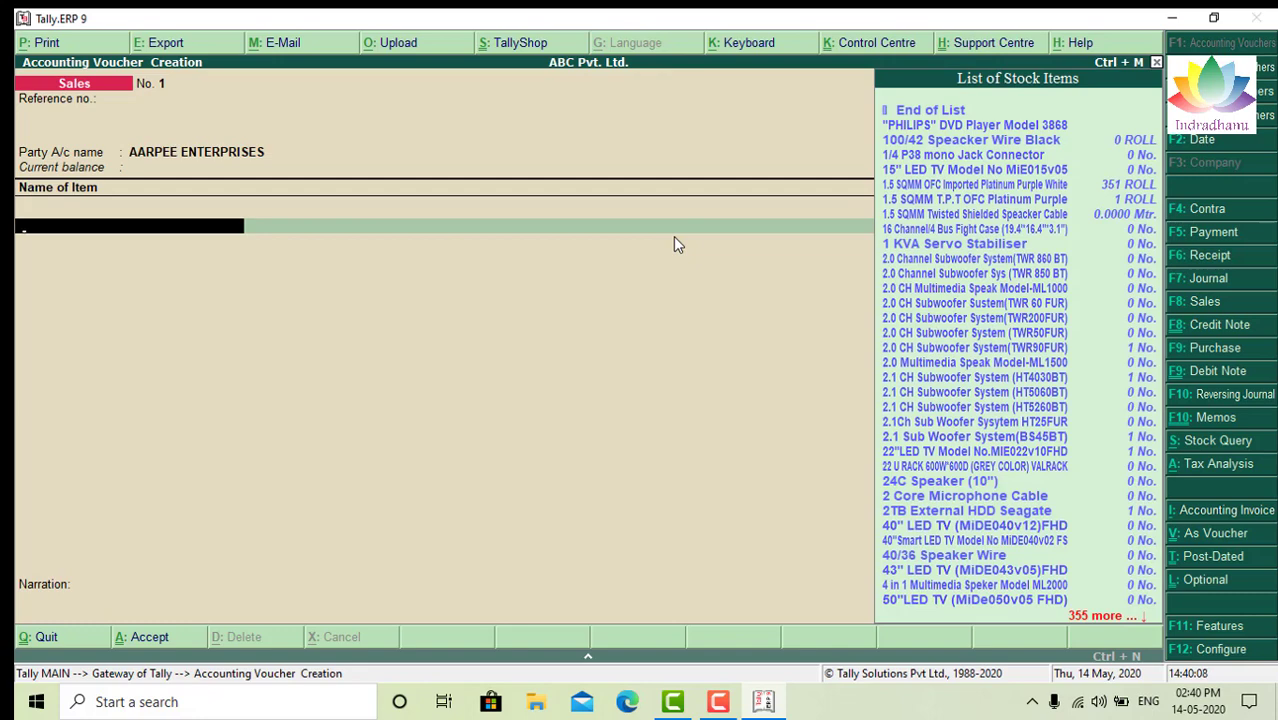
Step: Choose 2.0 CH Subwoofer System(TWR90FUR) as the stock item on the sales voucher
key(Down)
key(Down)
key(Down)
key(Down)
key(Down)
key(Down)
key(Down)
key(Down)
key(Down)
key(Down)
key(Down)
key(Down)
key(Down)
key(Down)
key(Down)
key(Down)
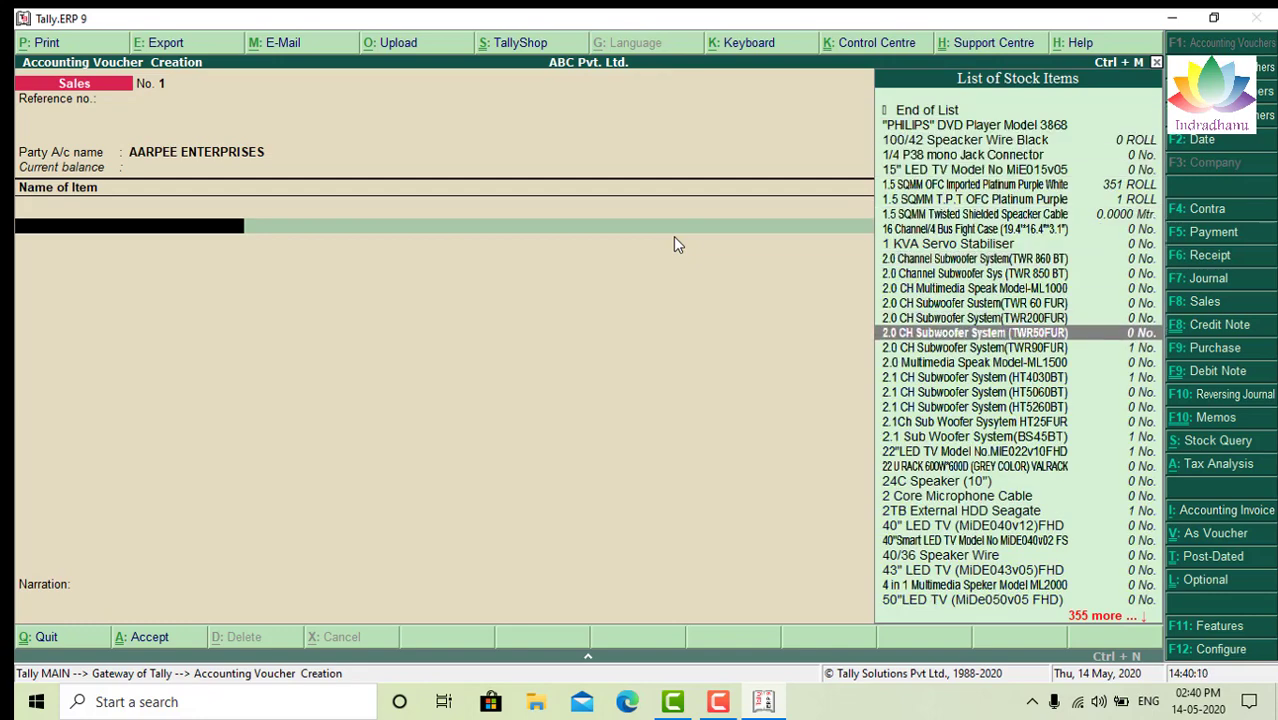
key(Return)
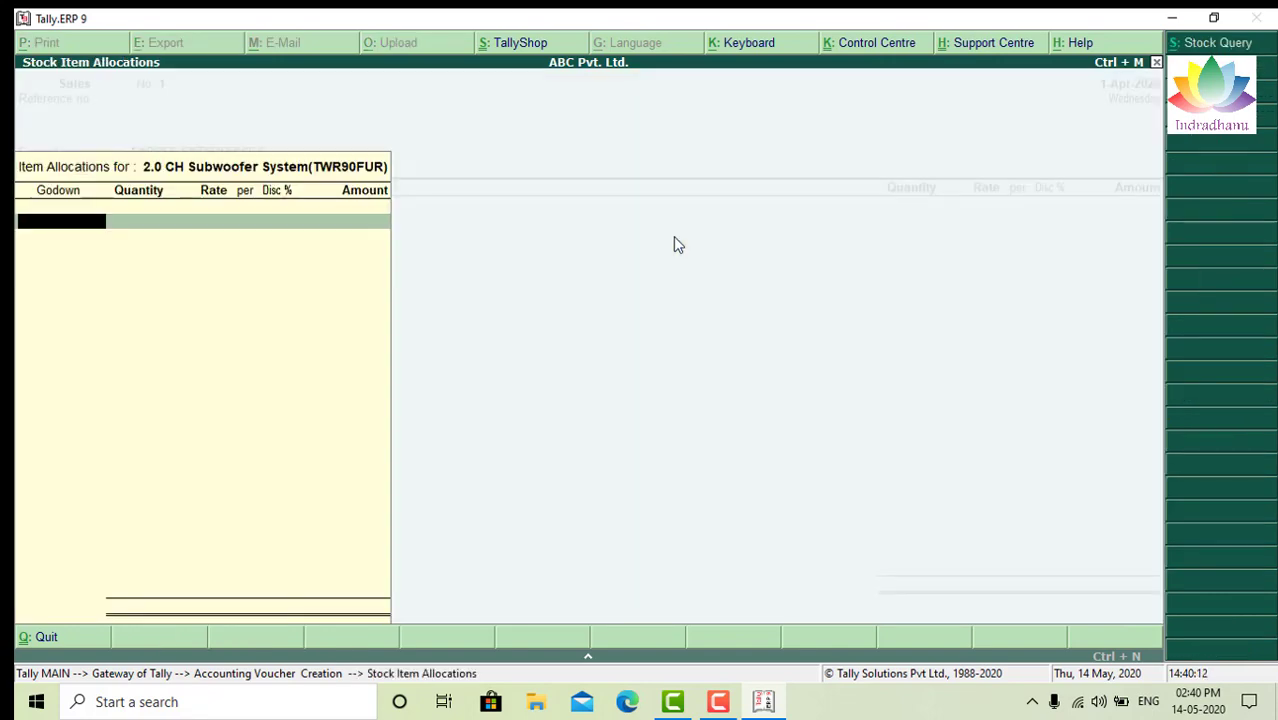
Step: Allocate 1 No. of the subwoofer system from the Amravati godown, accepting the rate of 9,000.00
key(Down)
key(Up)
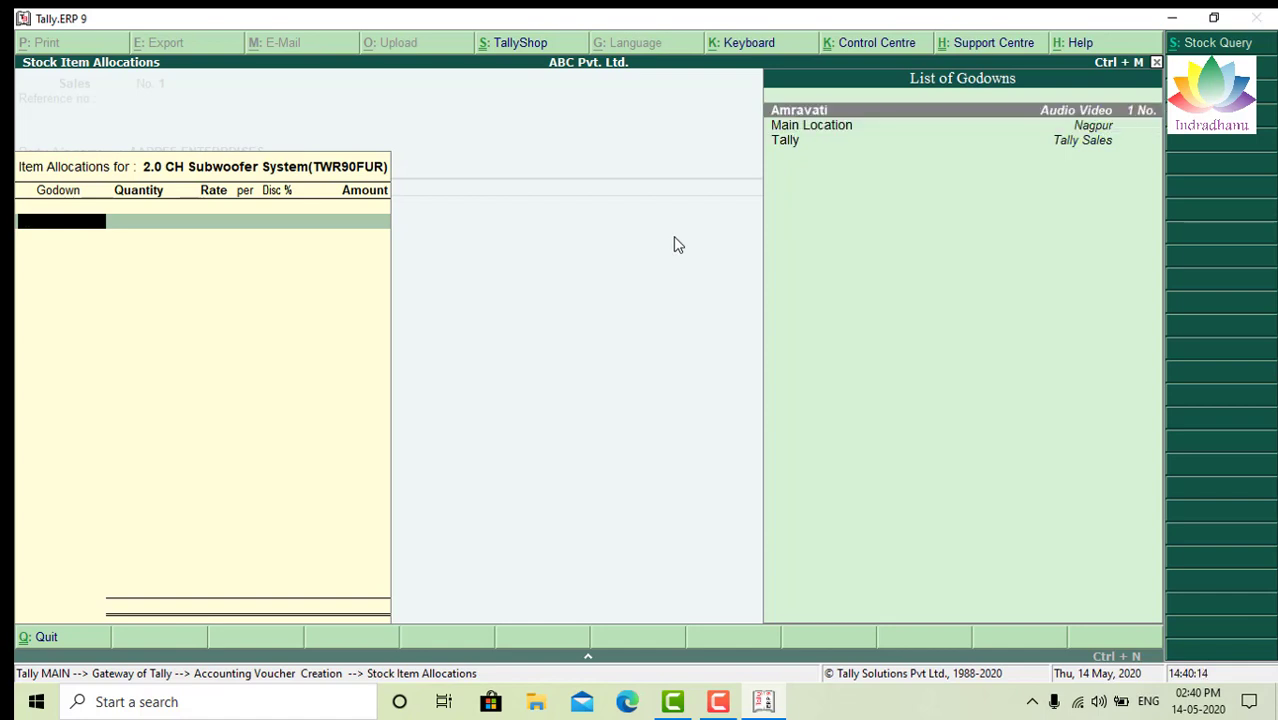
key(Return)
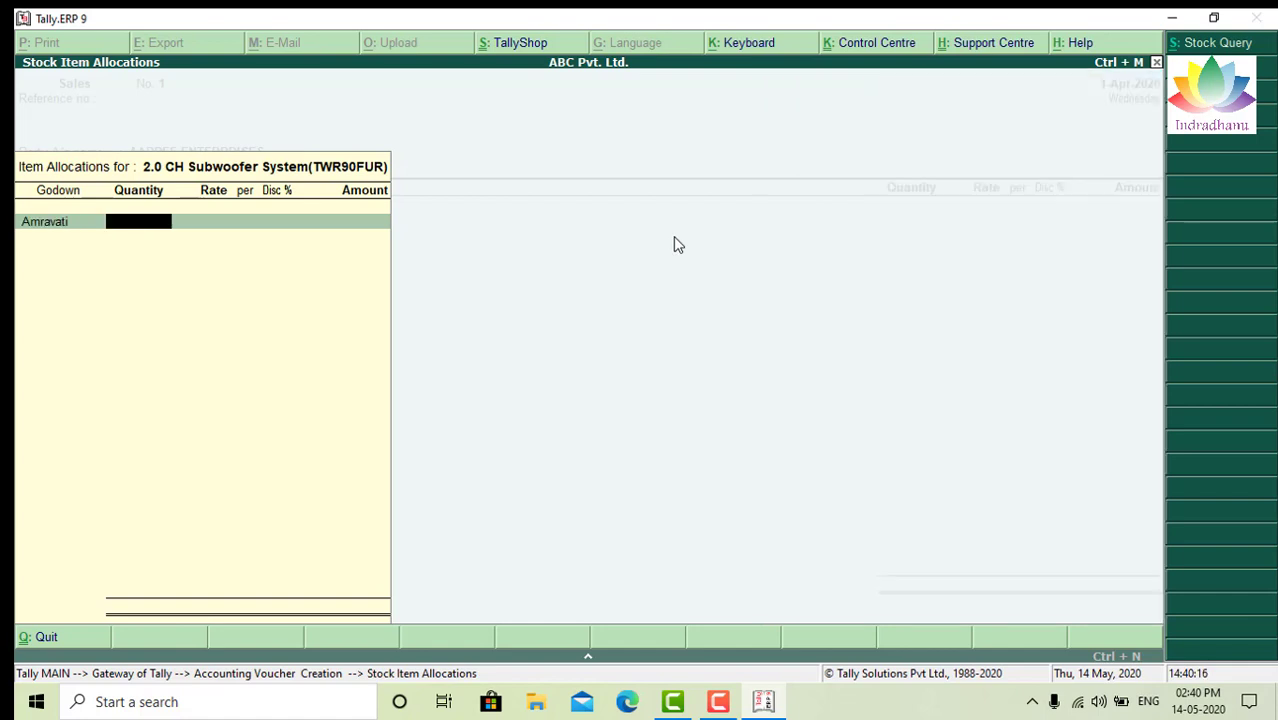
text(1)
key(Return)
key(Return)
key(Return)
key(Return)
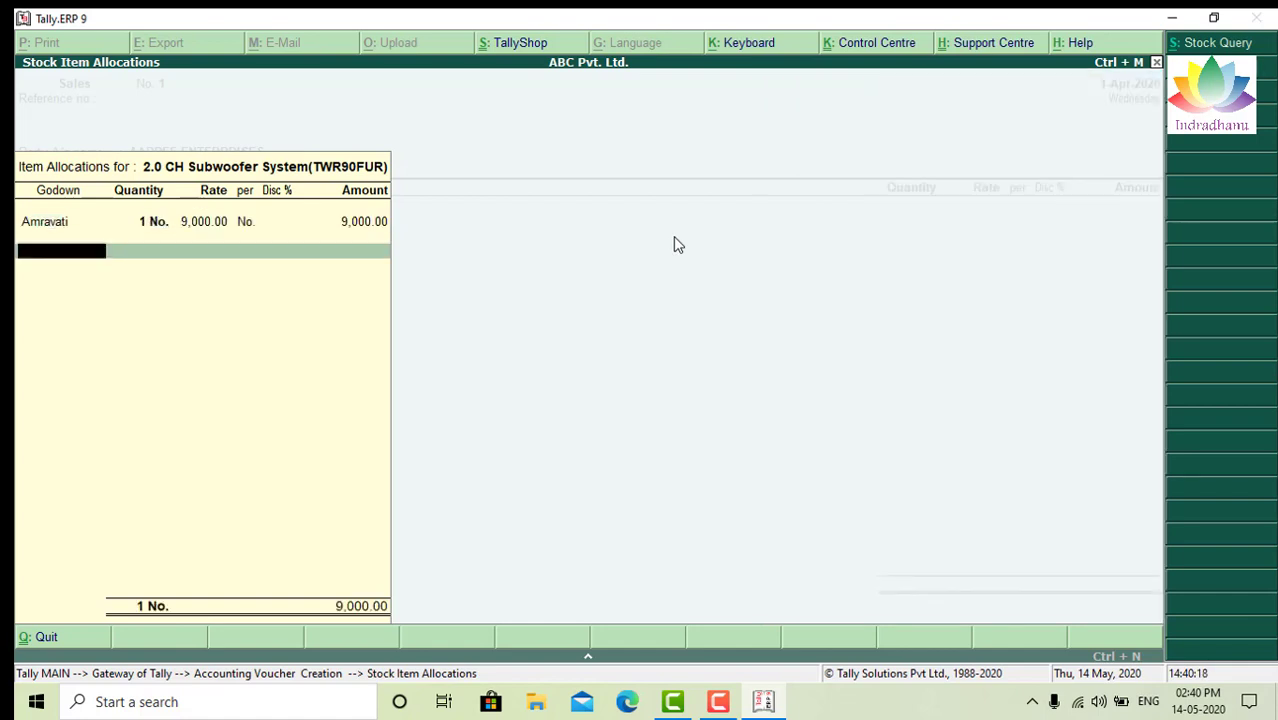
key(Return)
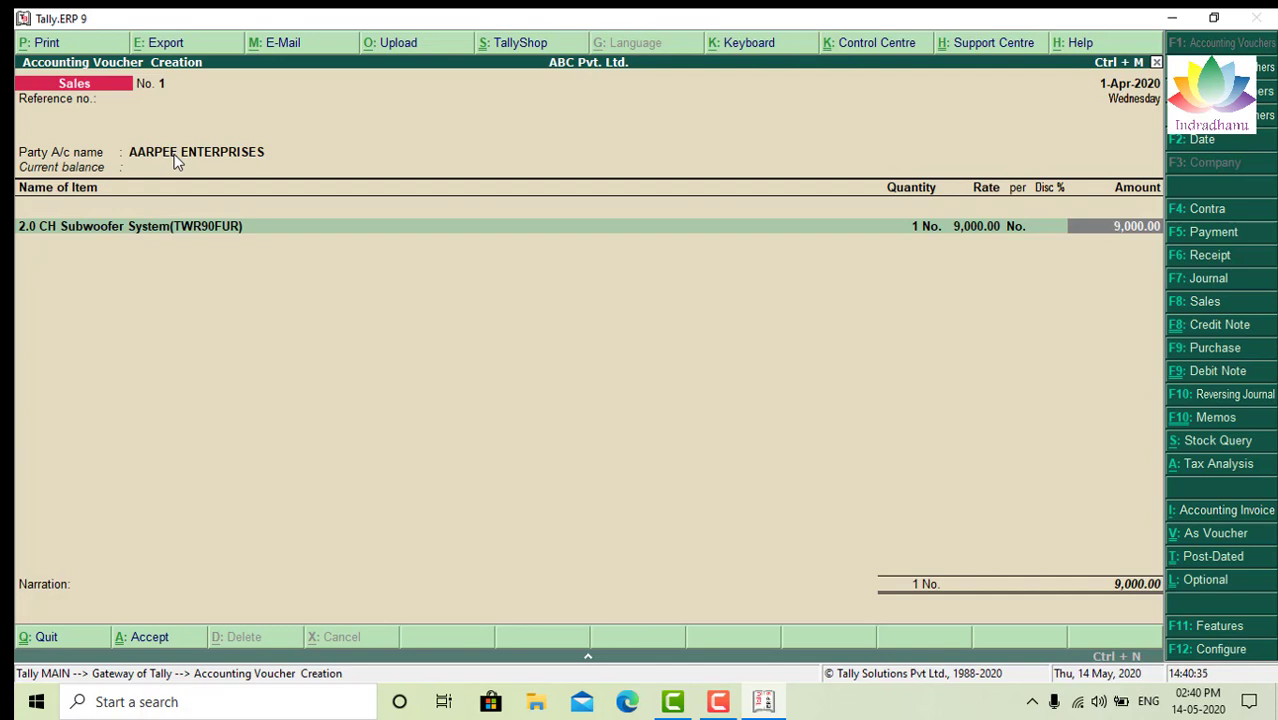
Step: Assign the subwoofer's full amount to the Audio Video Sales ledger and the Audio Video cost centre
key(Return)
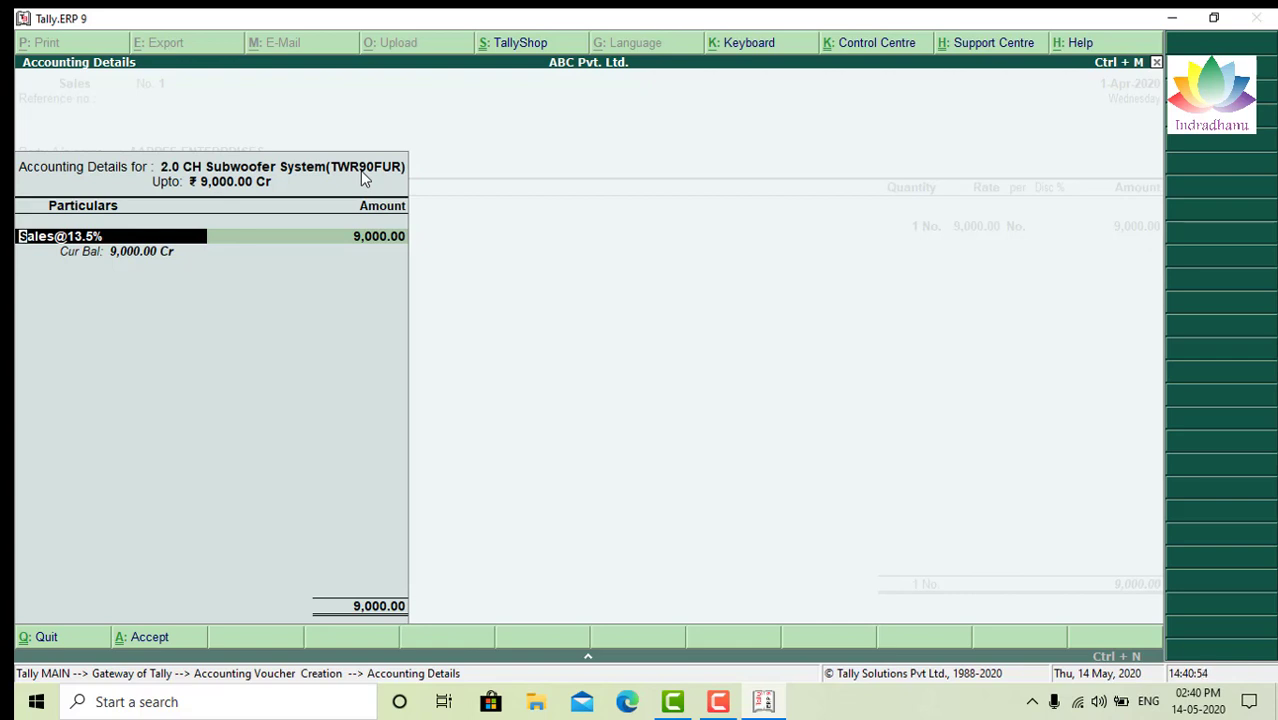
text(Sa)
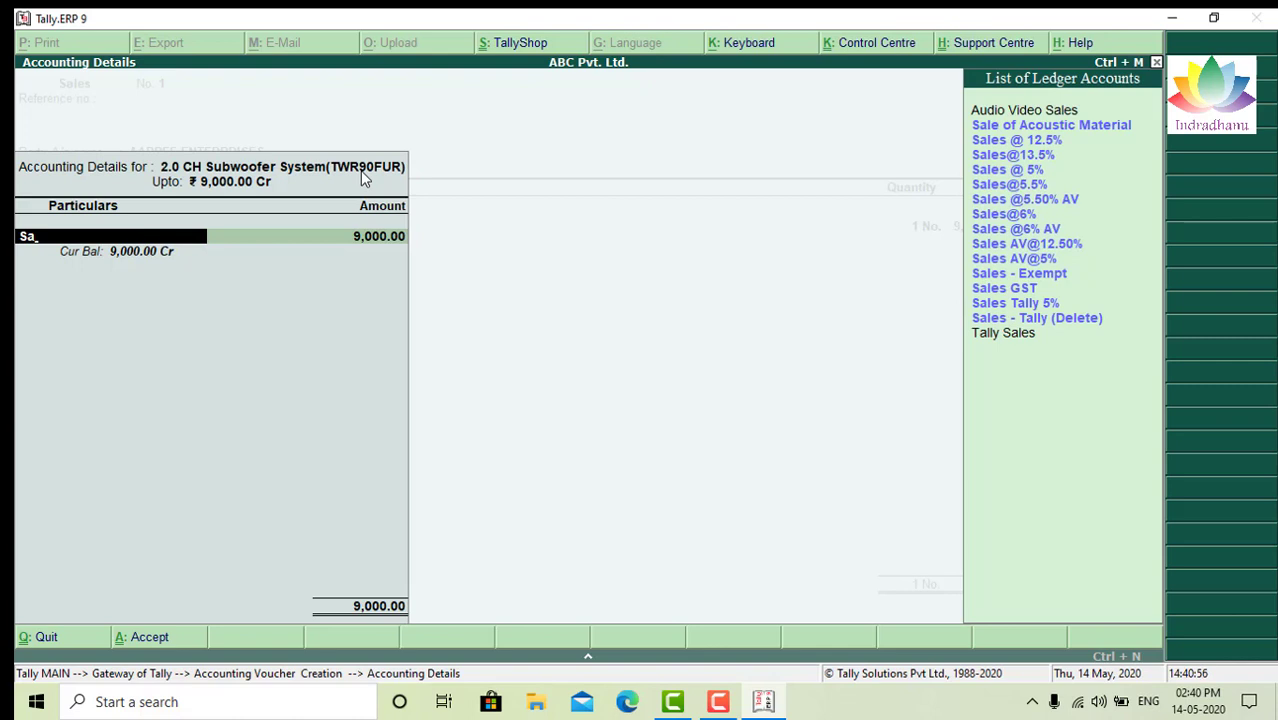
key(Down)
key(Up)
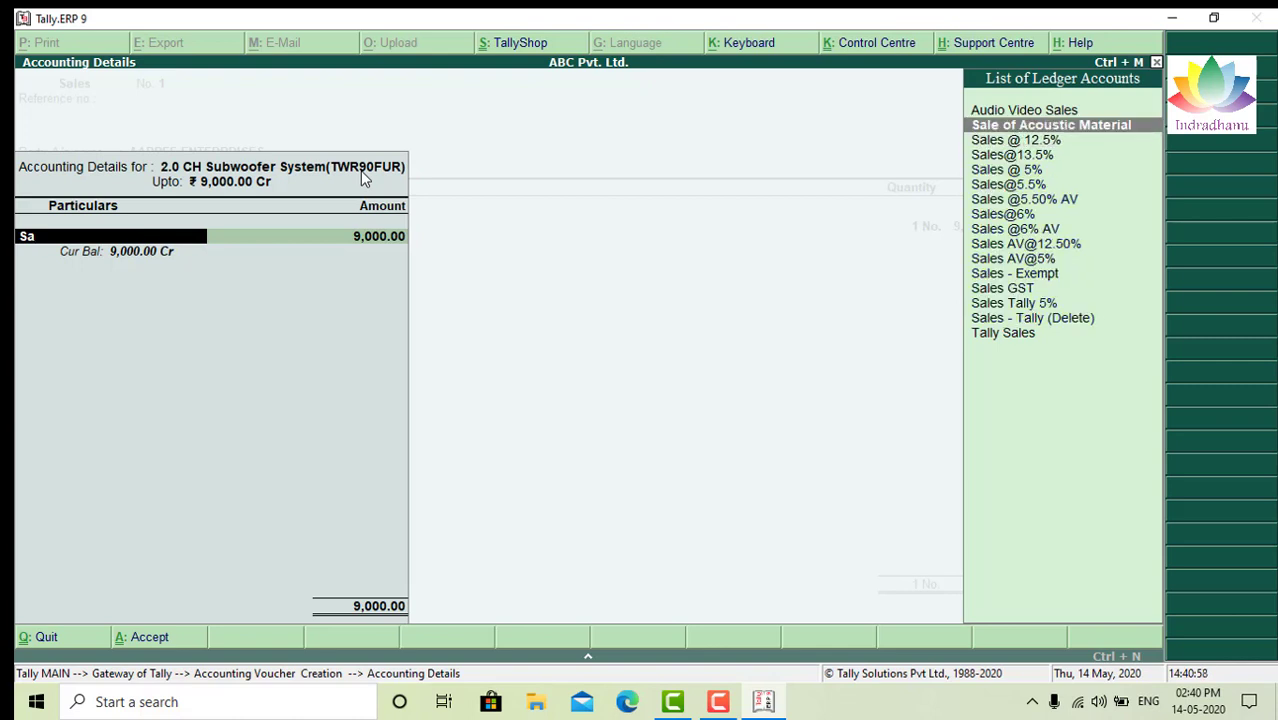
key(Up)
key(Return)
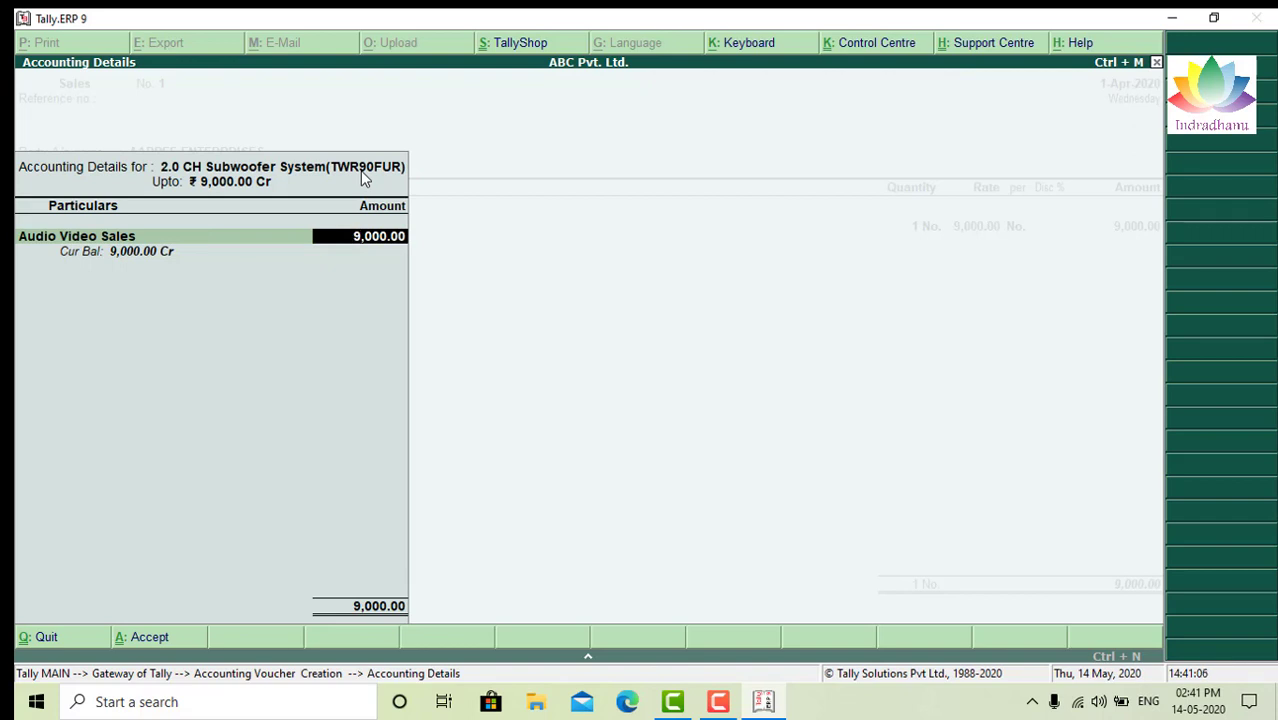
key(Return)
key(Return)
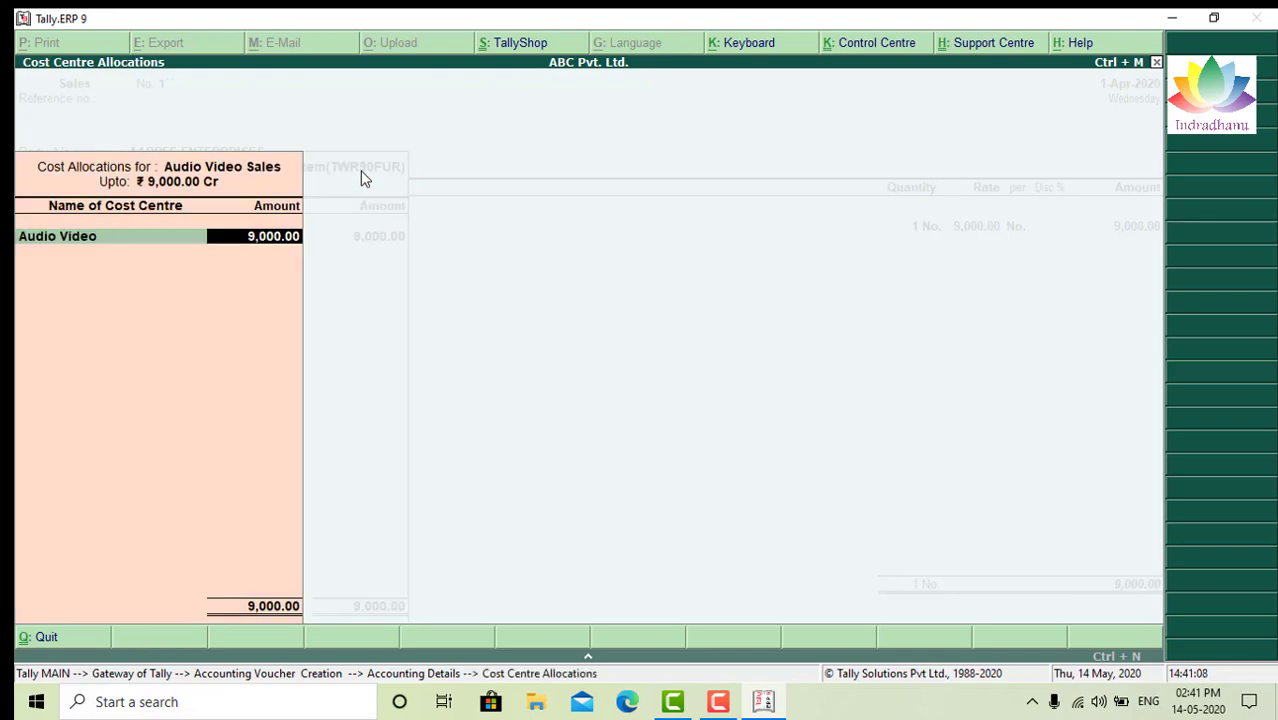
key(Return)
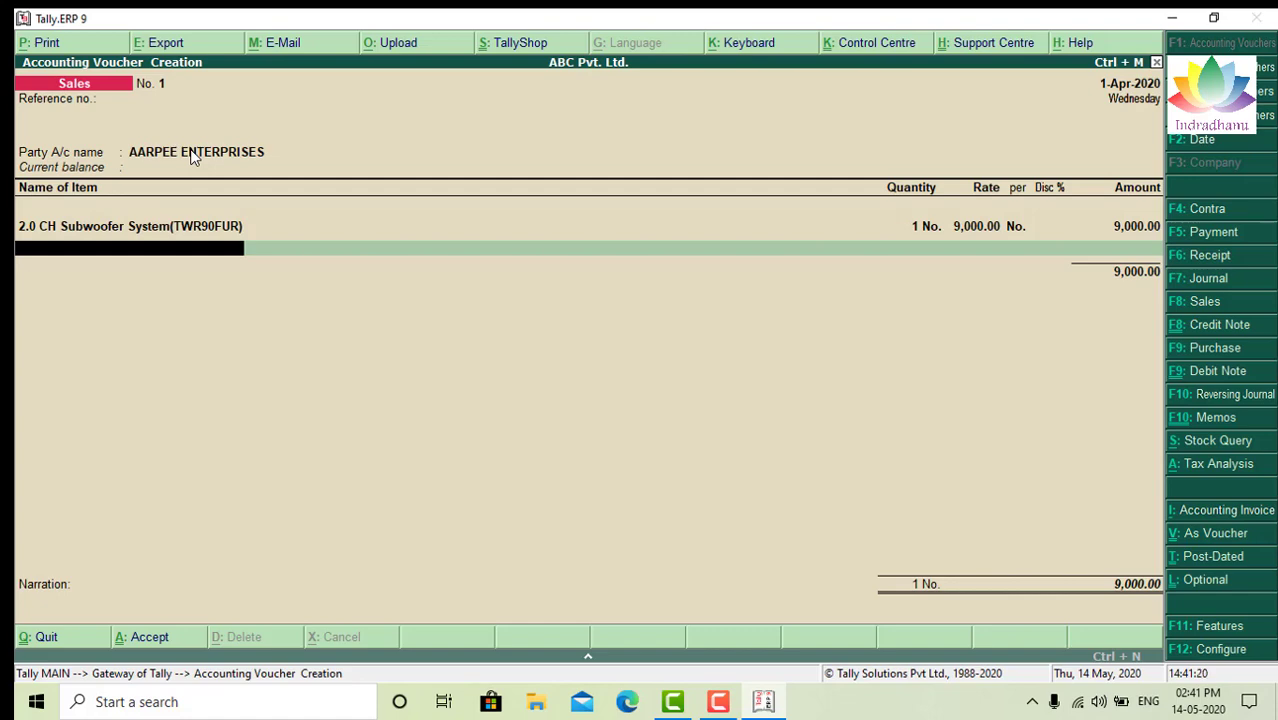
Step: End the item list, accept the New Ref bill-wise entry for the full amount, and save the sales voucher without a narration
key(Return)
key(Return)
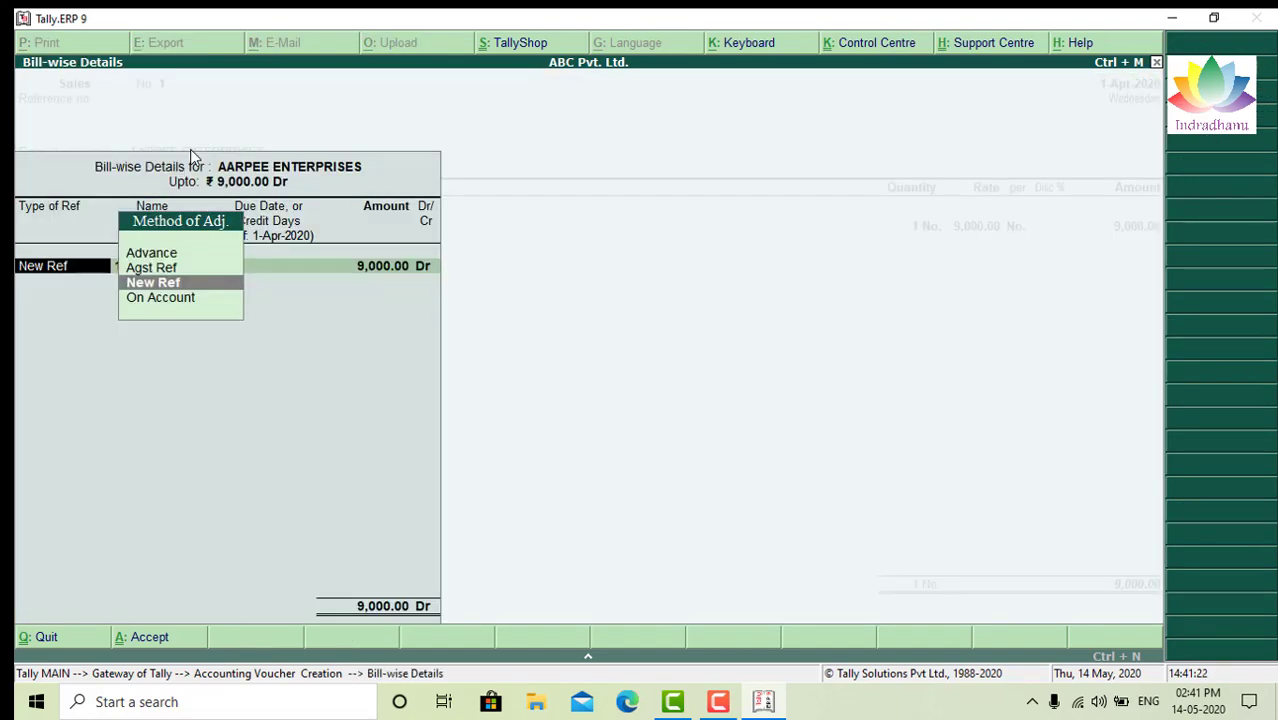
key(Return)
key(Return)
key(Return)
key(Return)
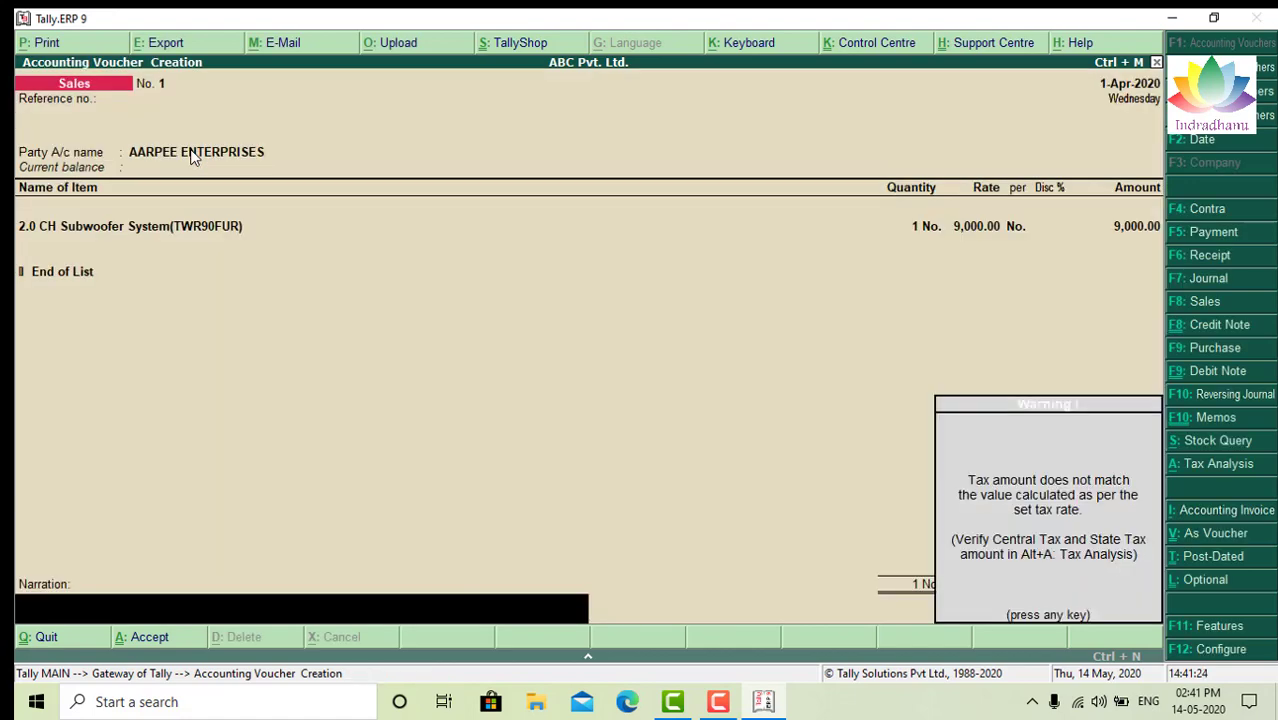
key(Return)
key(Return)
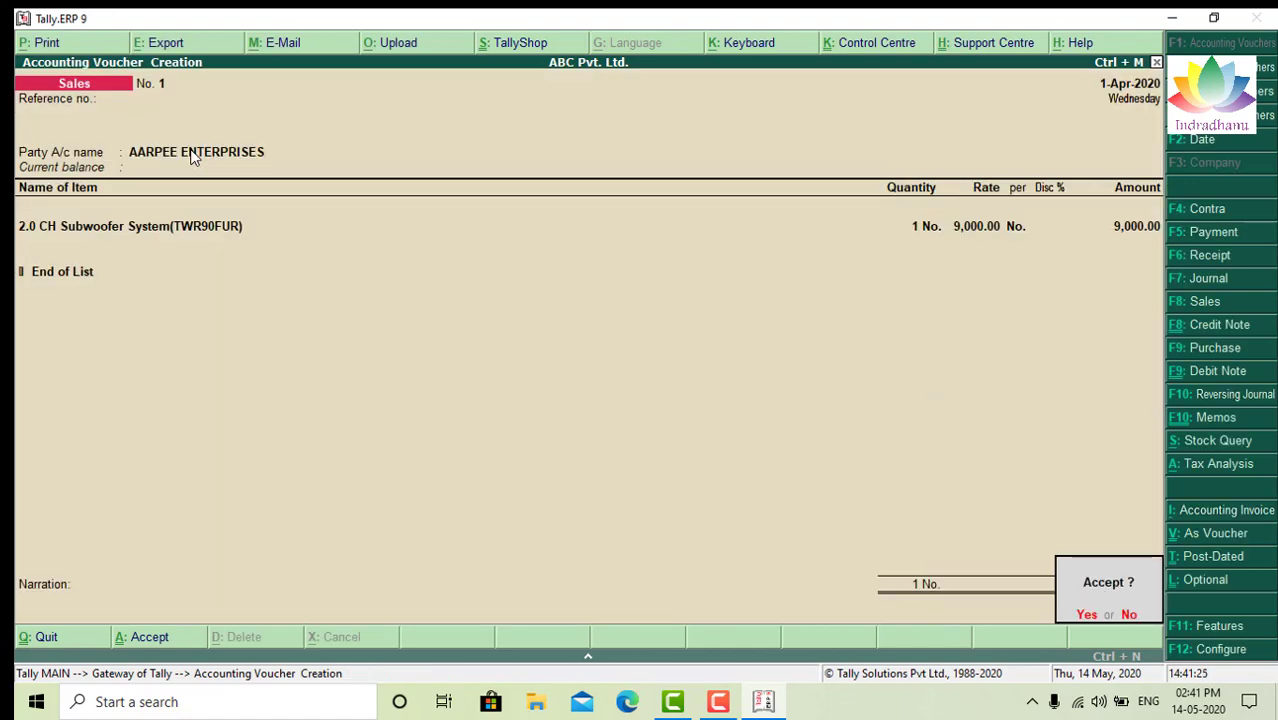
key(Return)
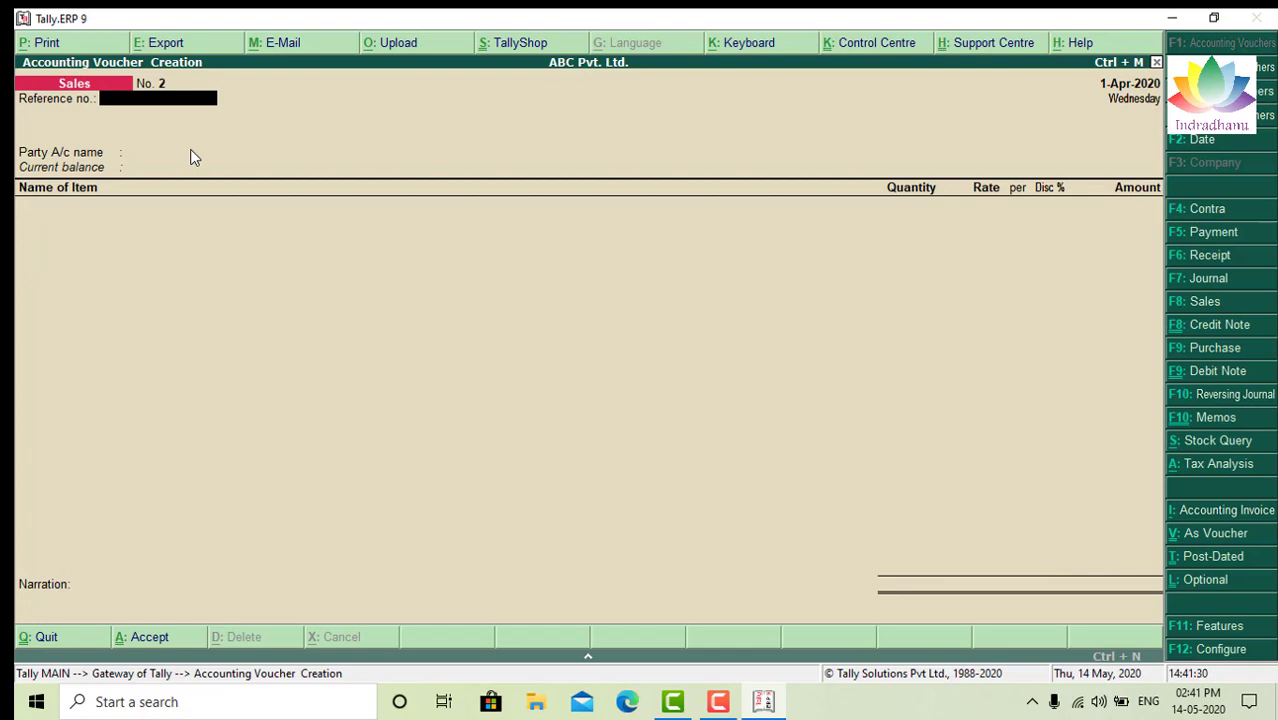
Step: Choose the individual customer listed directly after AARPEE ENTERPRISES as the party account of sales voucher No. 2
key(Return)
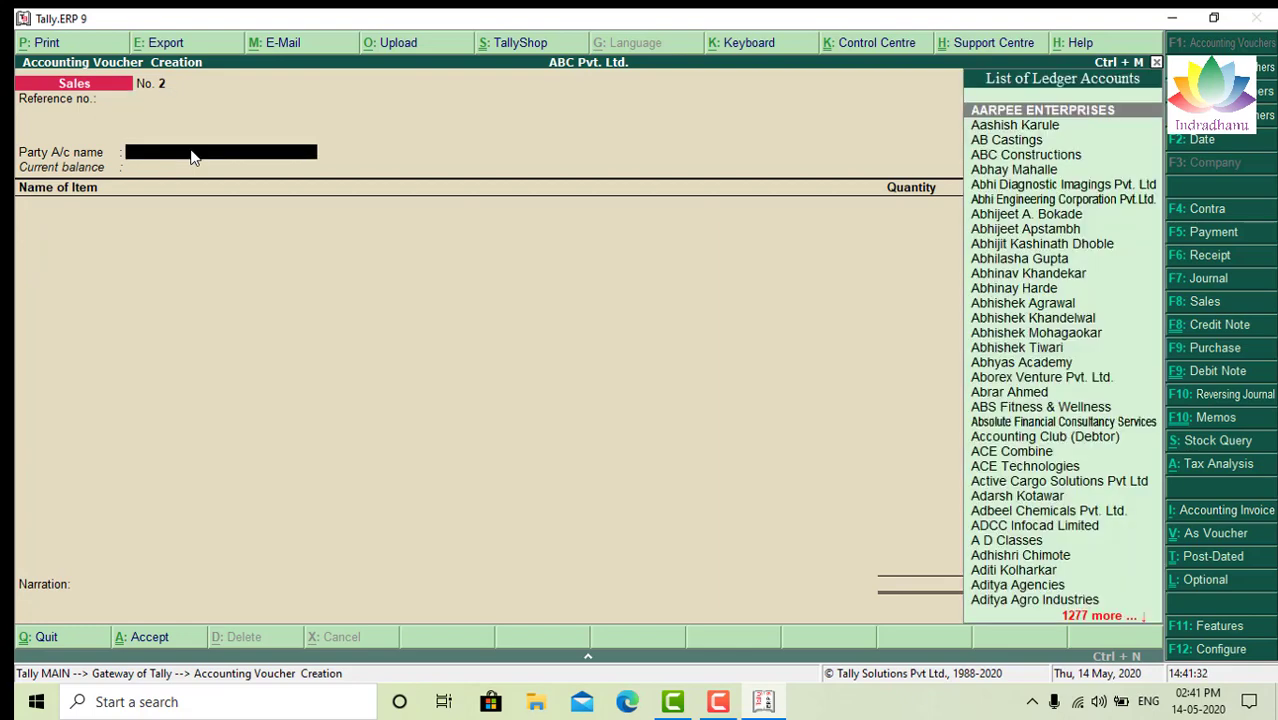
key(Down)
key(Return)
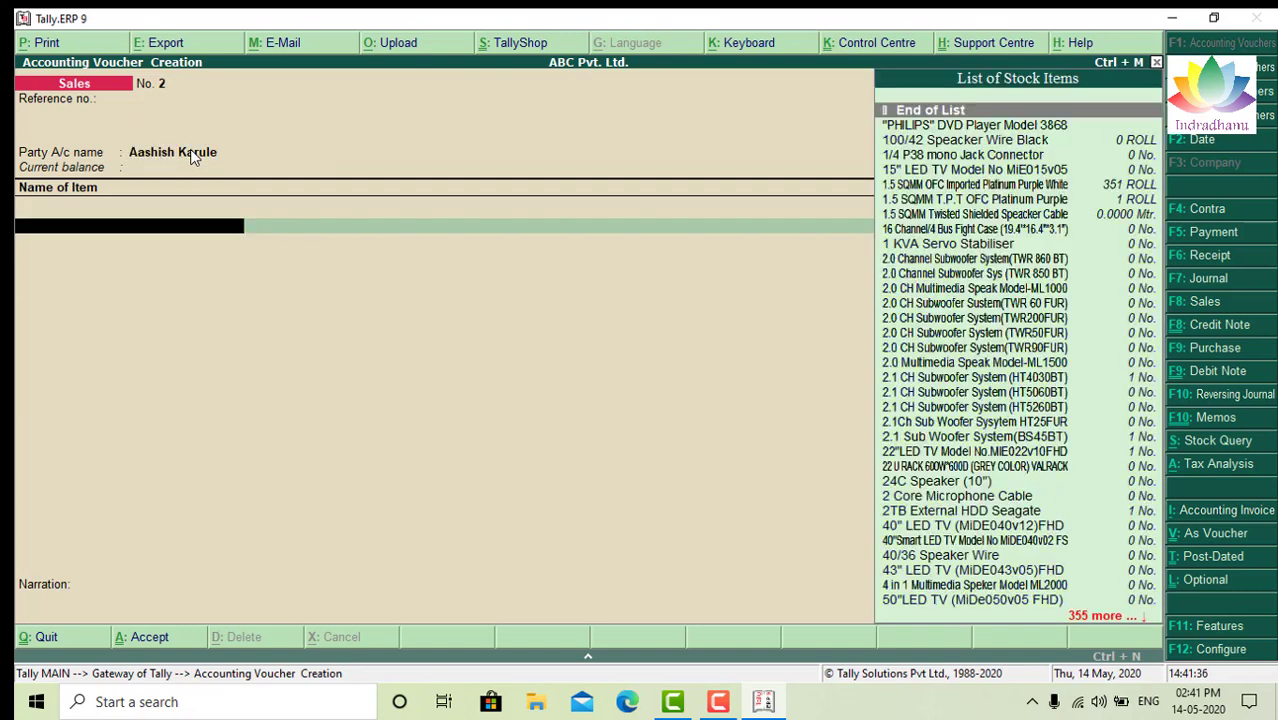
Step: Choose 1.5 SQMM T.P.T OFC Platinum Purple as the first stock item of the second voucher
key(Down)
key(Down)
key(Down)
key(Down)
key(Down)
key(Down)
key(Down)
key(Down)
key(Down)
key(Down)
key(Down)
key(Down)
key(Down)
key(Down)
key(Down)
key(Down)
key(Down)
key(Down)
key(Up)
key(Up)
key(Up)
key(Up)
key(Up)
key(Up)
key(Up)
key(Up)
key(Up)
key(Up)
key(Up)
key(Up)
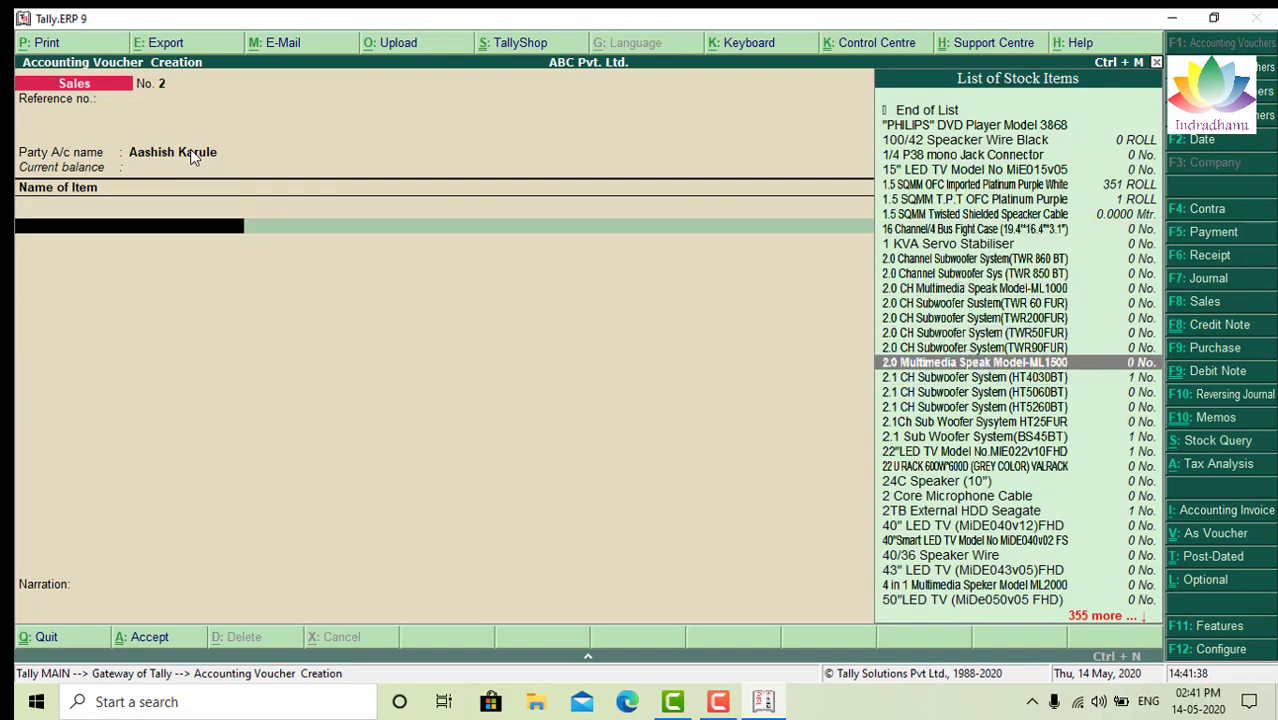
key(Return)
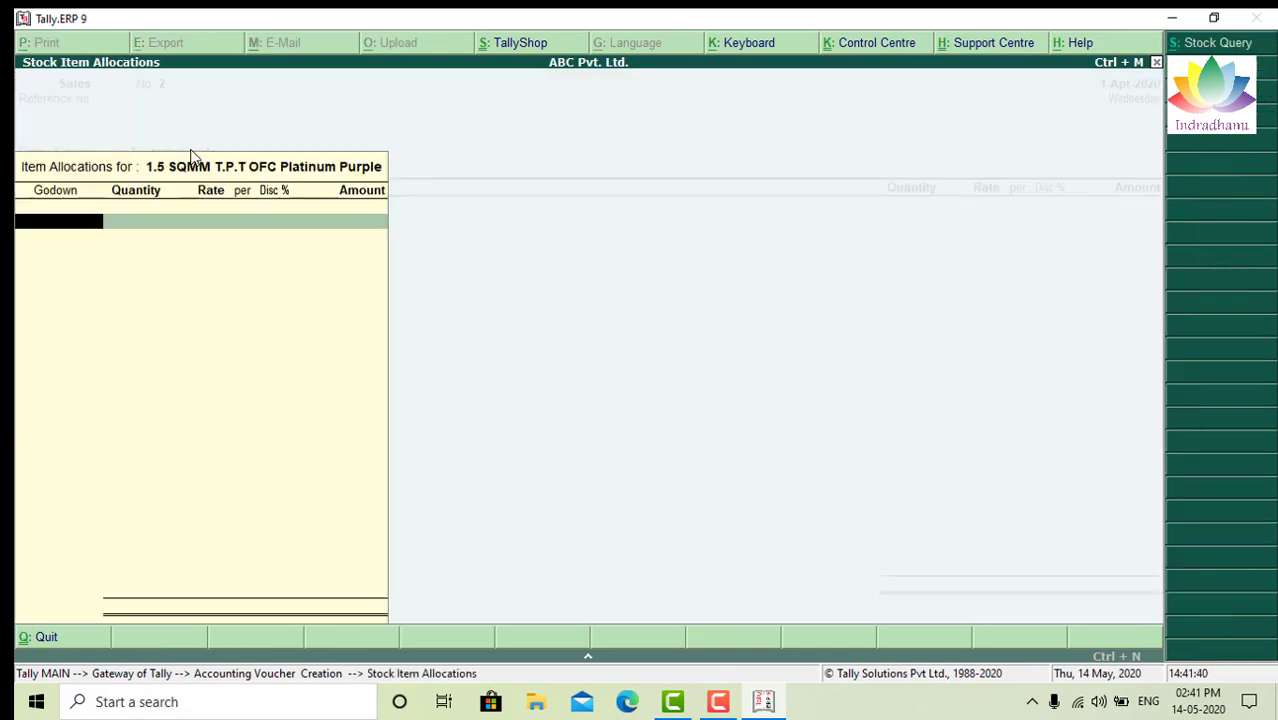
Step: Allocate 1 ROLL of the T.P.T OFC Platinum Purple cable from the Amravati godown at a rate of 4000
key(Return)
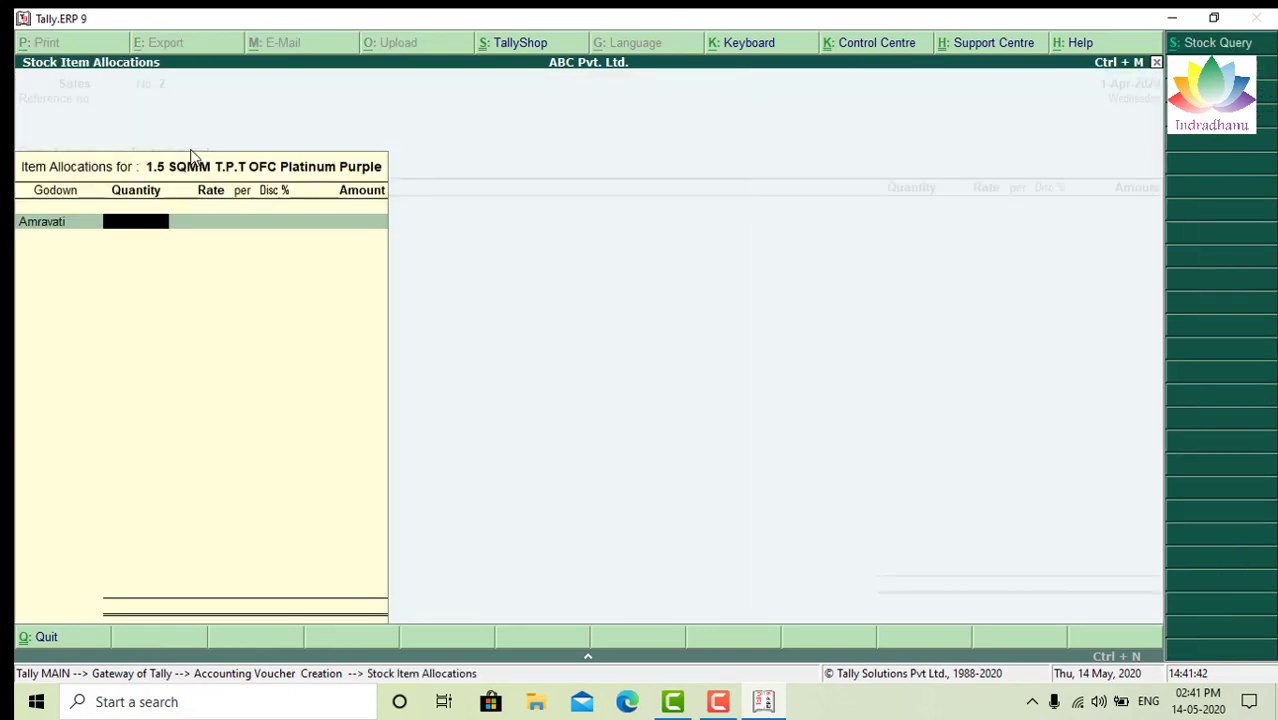
text(1)
key(Return)
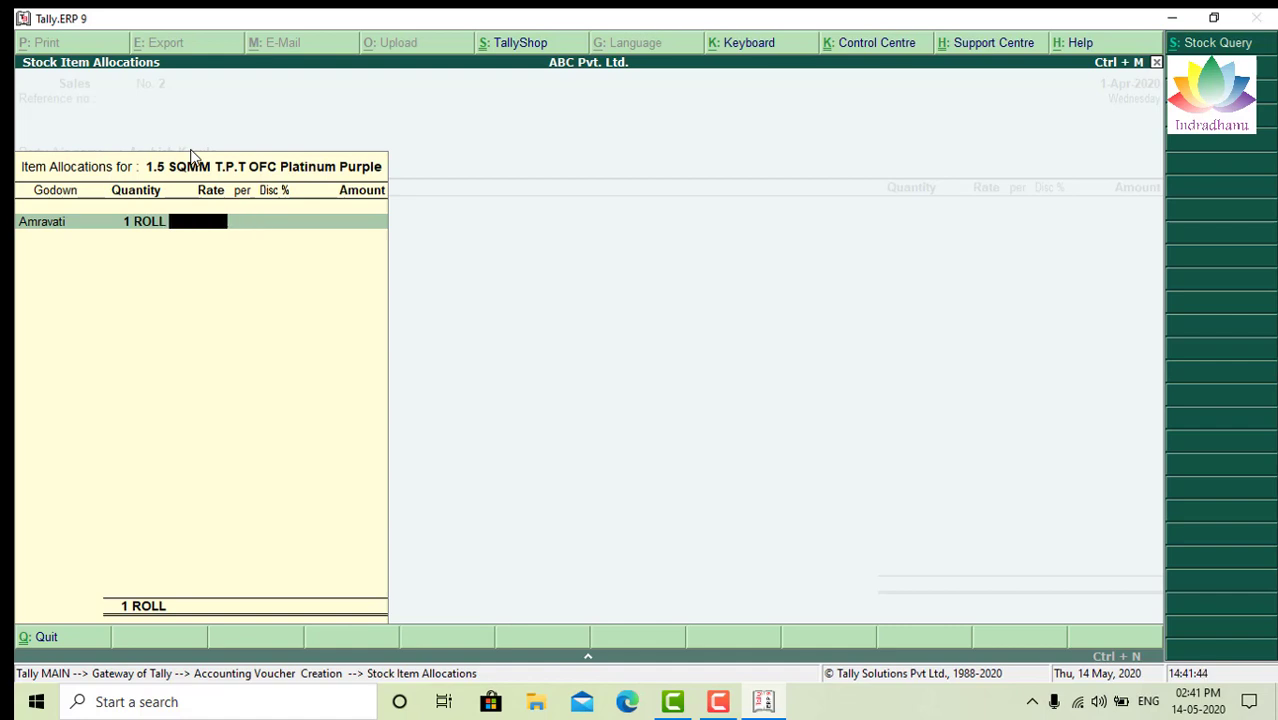
text(4000)
key(Return)
key(Return)
key(Return)
key(Return)
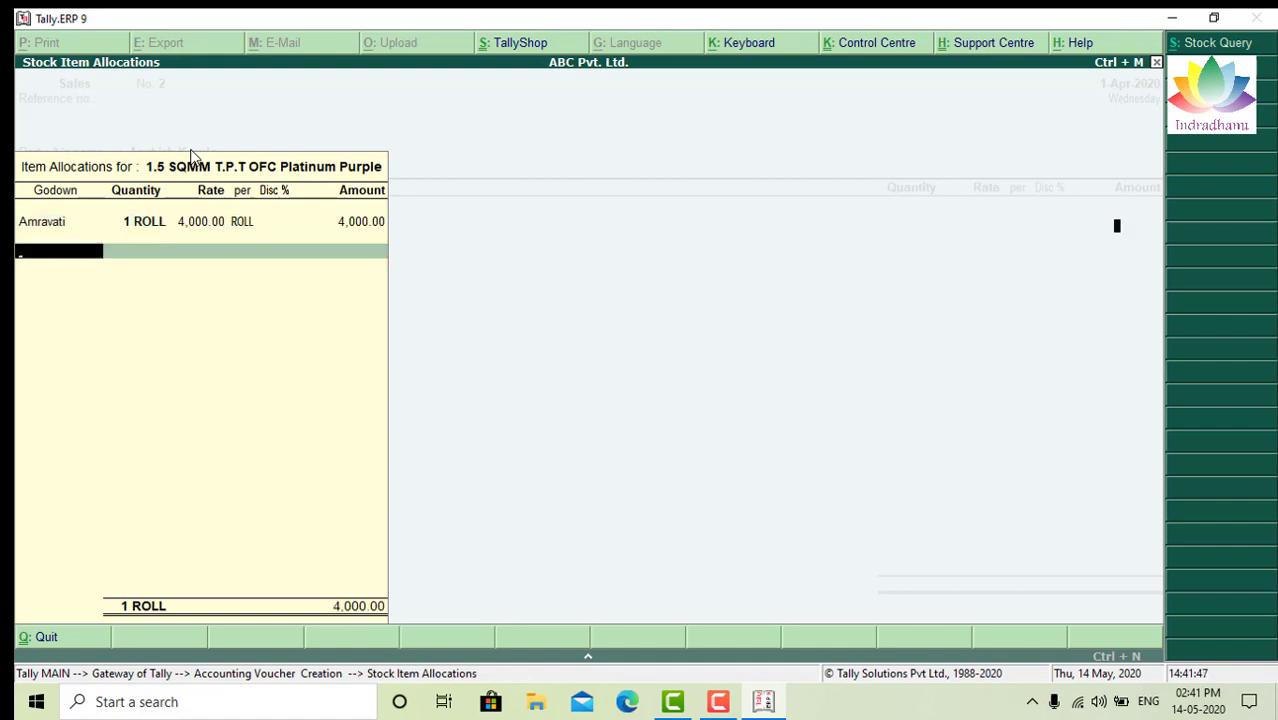
key(Return)
Step: Assign the T.P.T OFC Platinum Purple cable's full amount to the Audio Video Sales ledger and the Audio Video cost centre
key(Return)
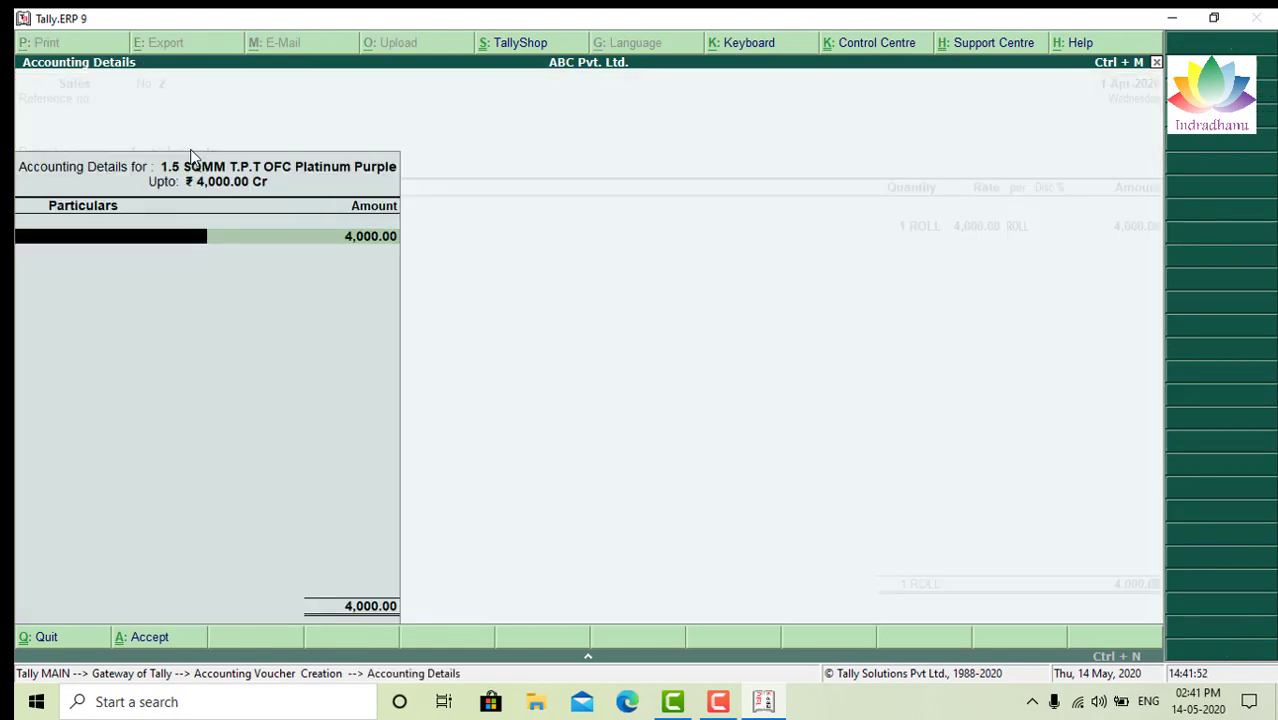
text(Aud)
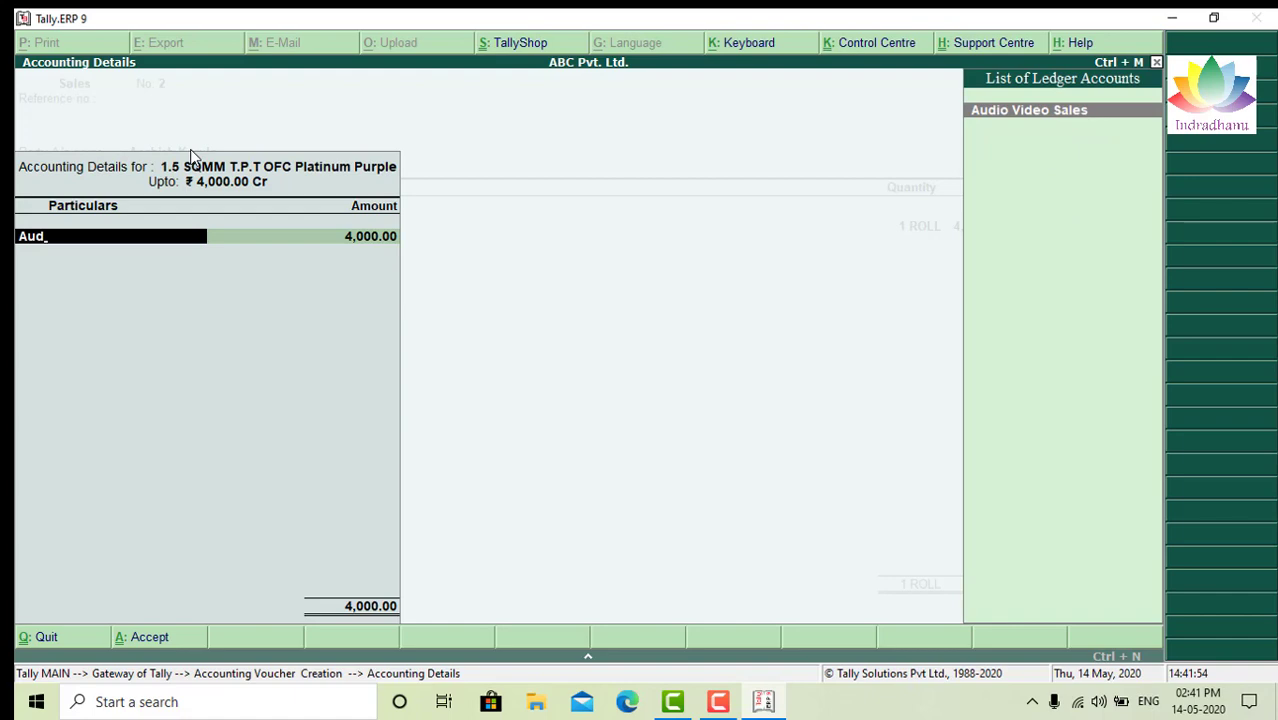
key(Return)
key(Return)
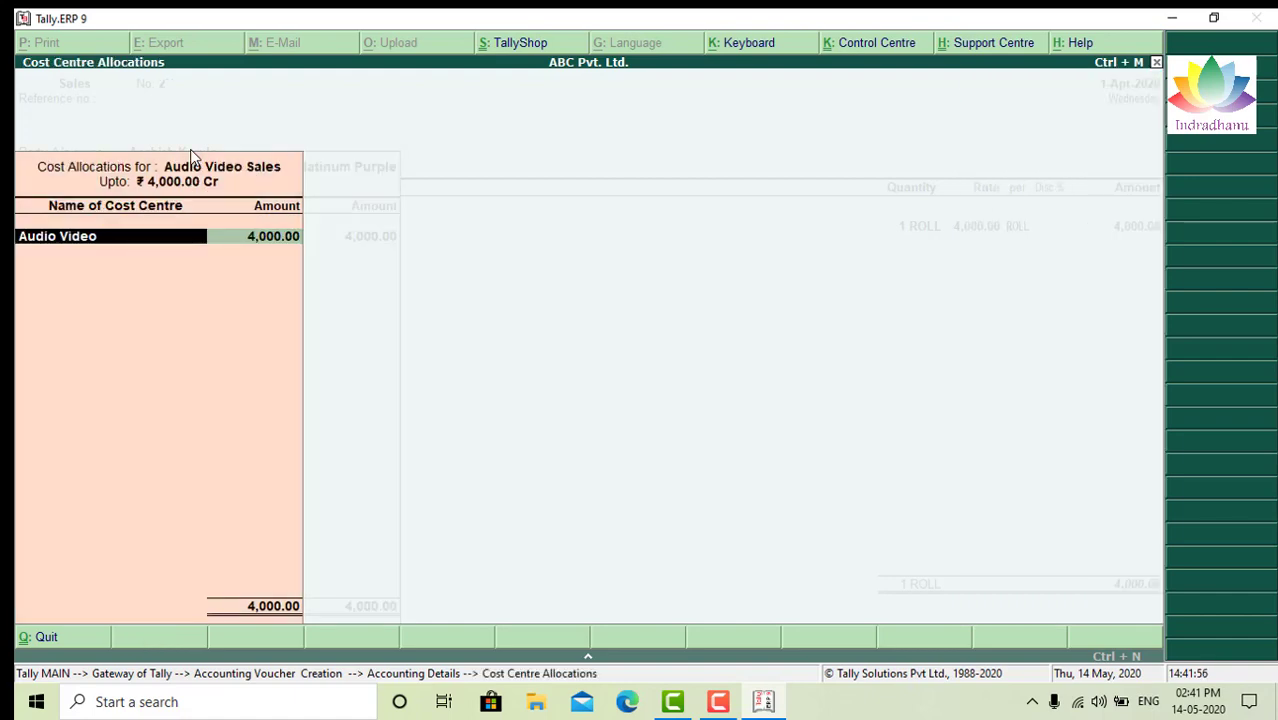
key(Return)
key(Return)
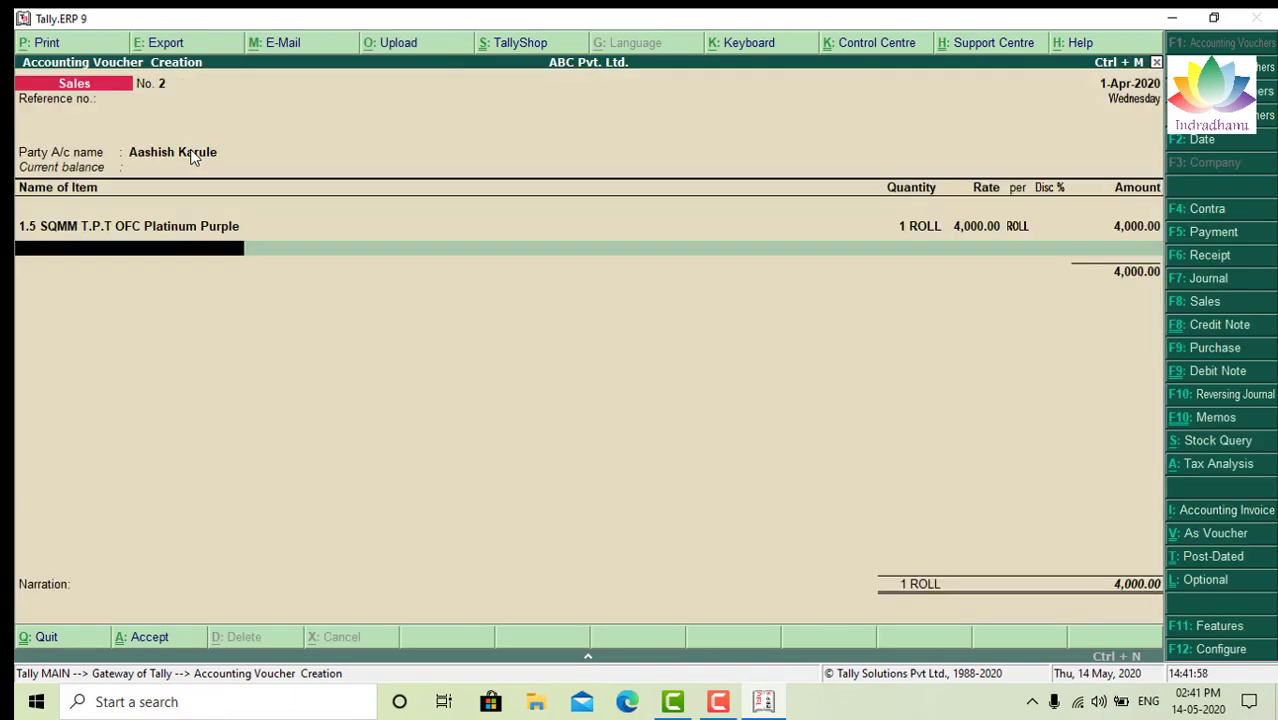
Step: Choose 1.5 SQMM OFC Imported Platinum Purple White as the second stock item on the voucher
key(Down)
key(Down)
key(Down)
key(Down)
key(Down)
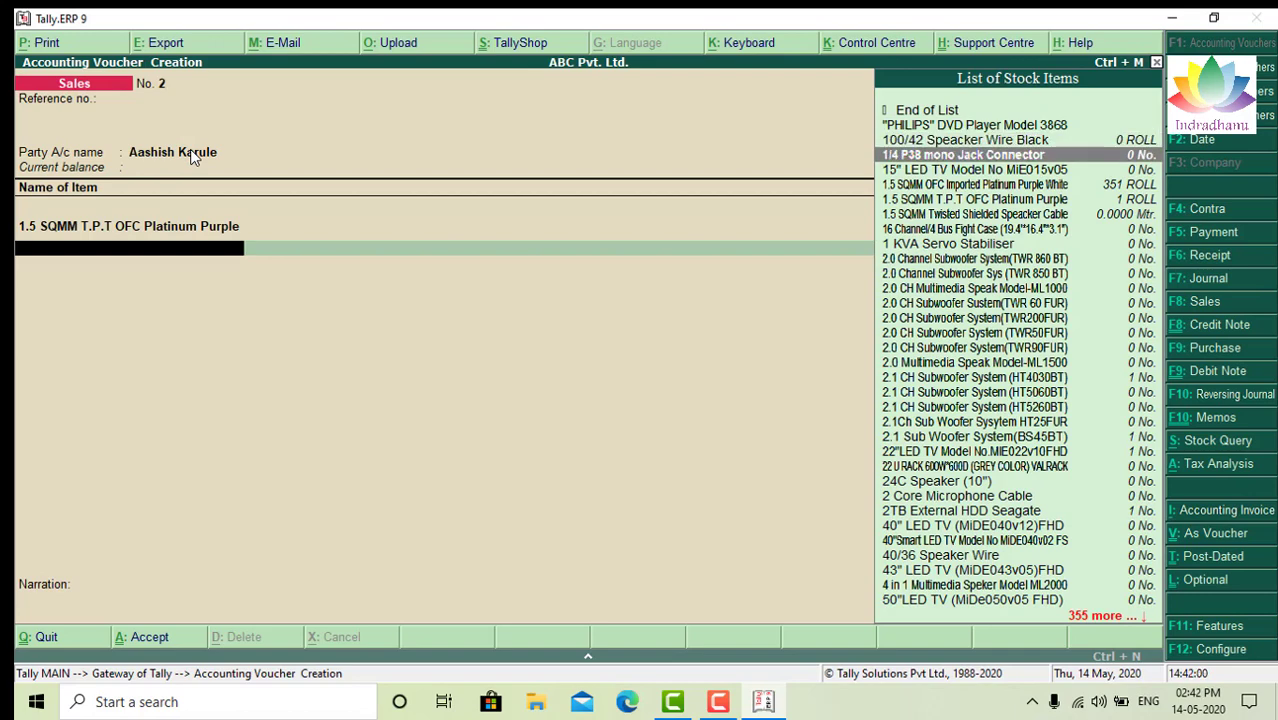
key(Return)
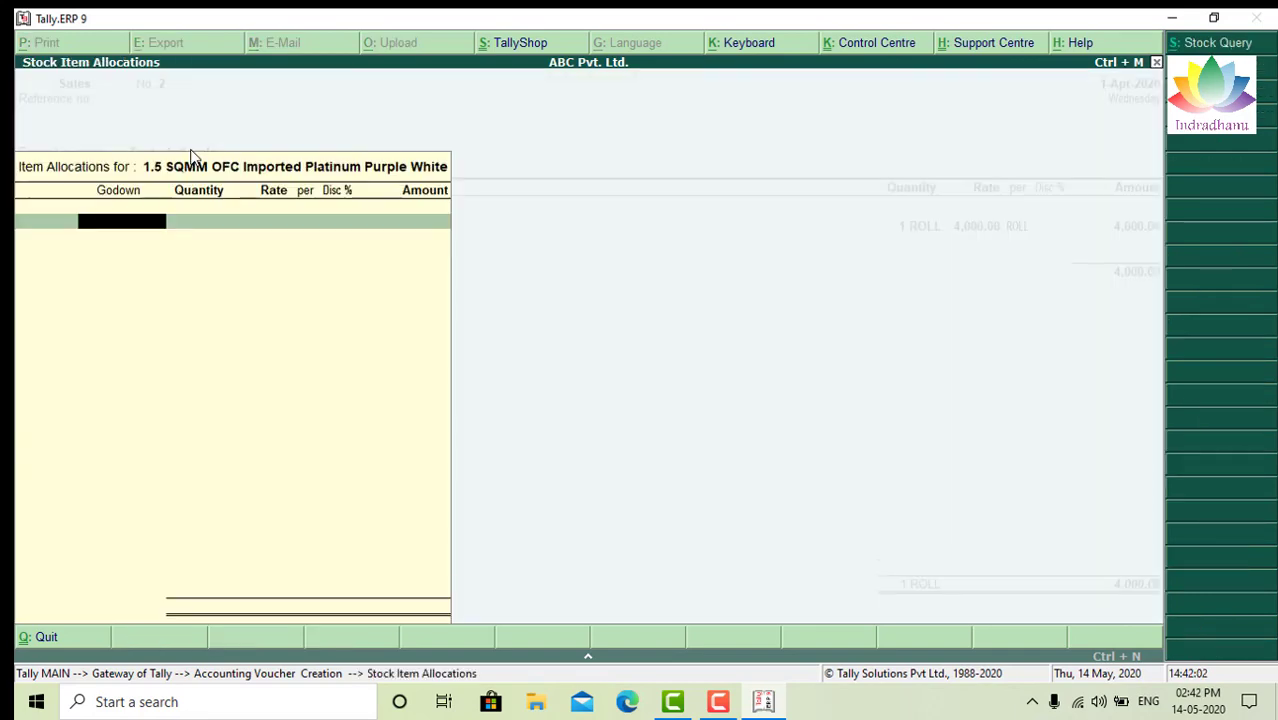
Step: Allocate 10 ROLL of the OFC Imported Platinum Purple White cable from the Amravati godown at a rate of 2000
text(A)
key(Return)
text(10)
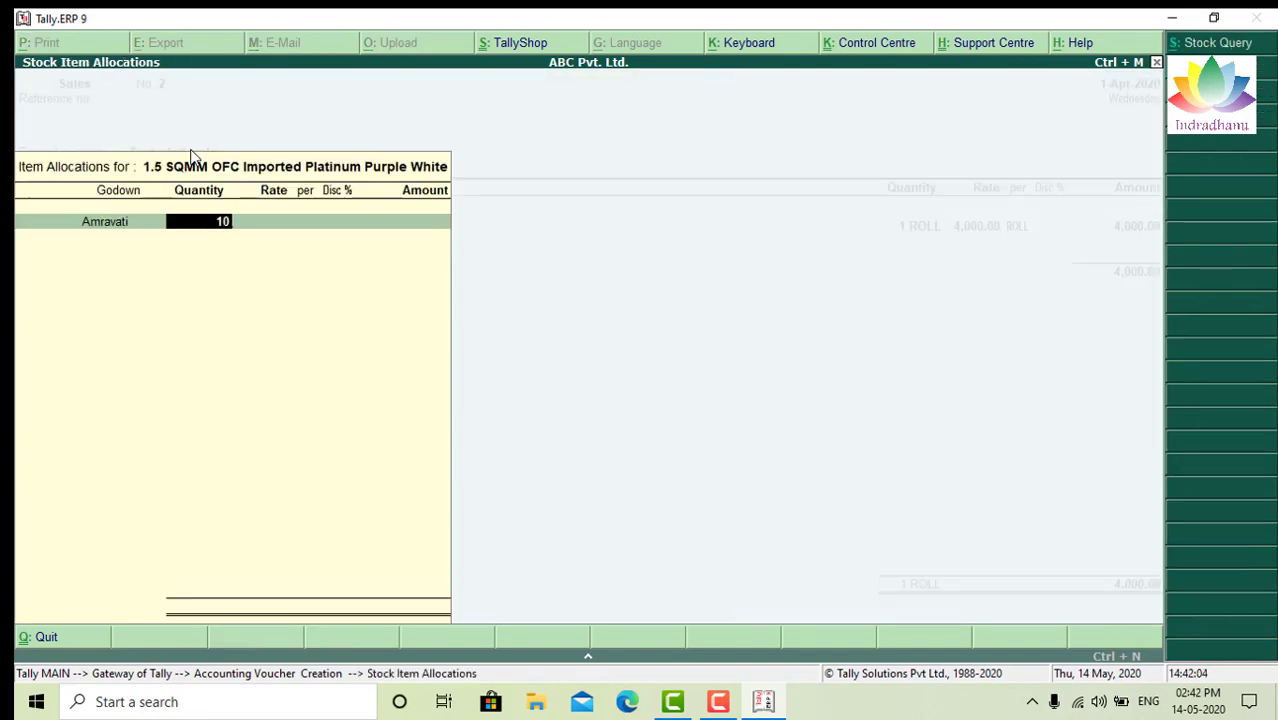
key(Return)
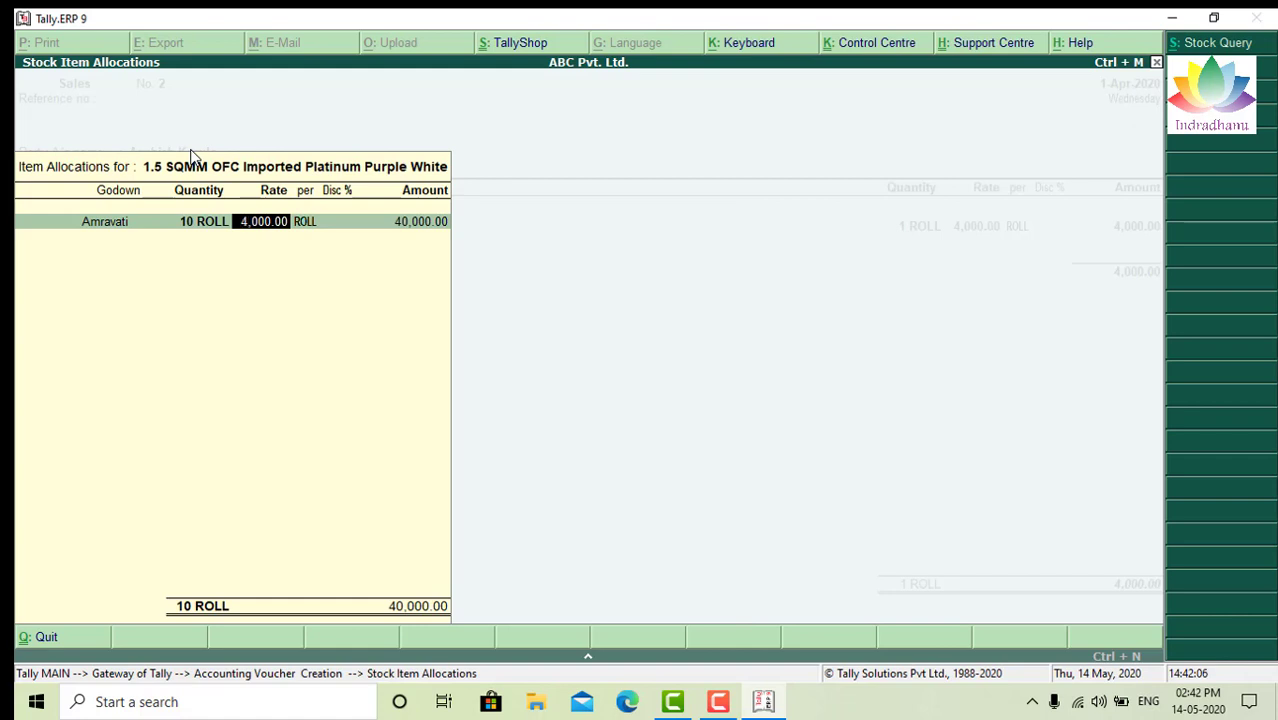
text(2000)
key(Return)
key(Return)
key(Return)
key(Return)
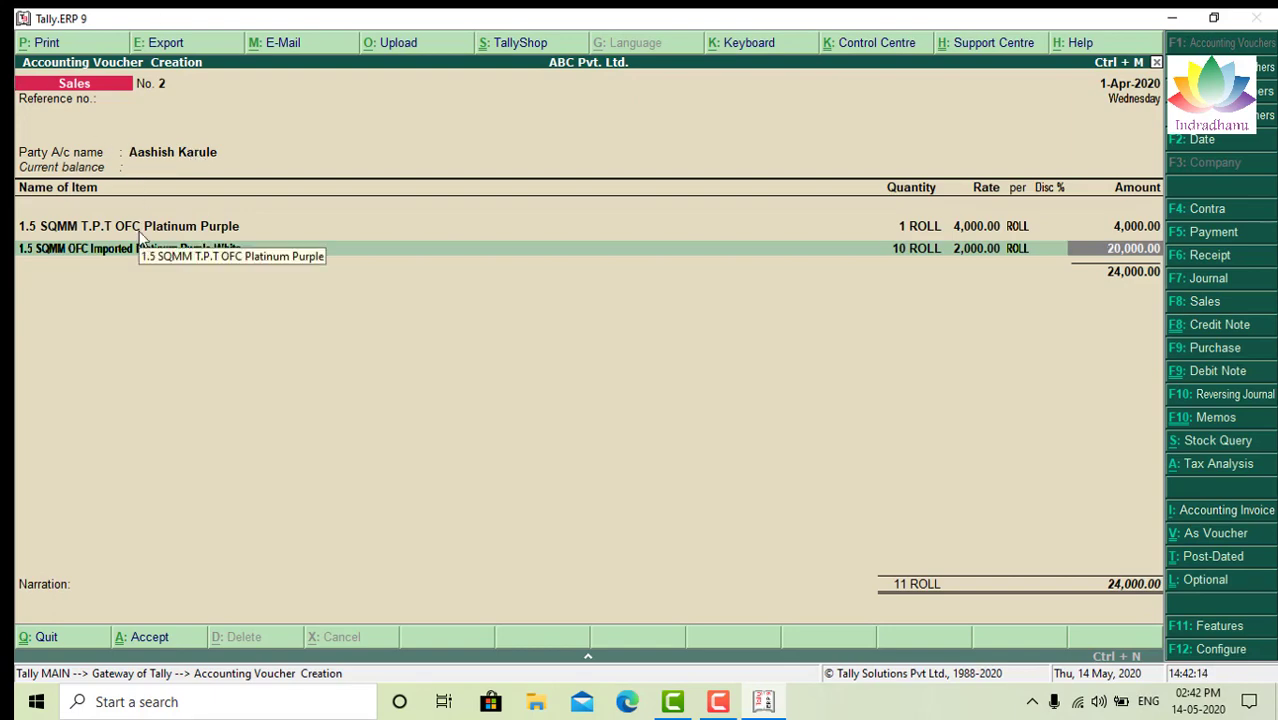
Step: Assign the OFC Imported Platinum Purple White cable's full amount to the Audio Video Sales ledger and the Audio Video cost centre
key(Return)
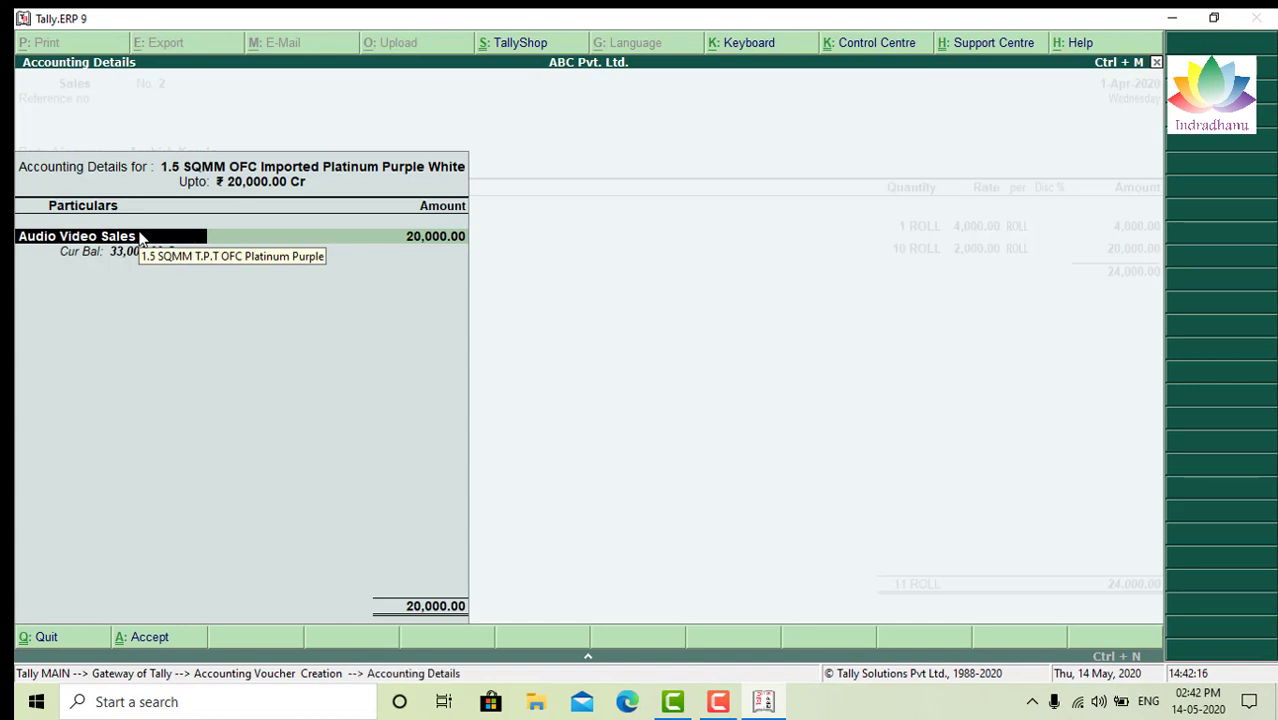
key(Return)
key(Return)
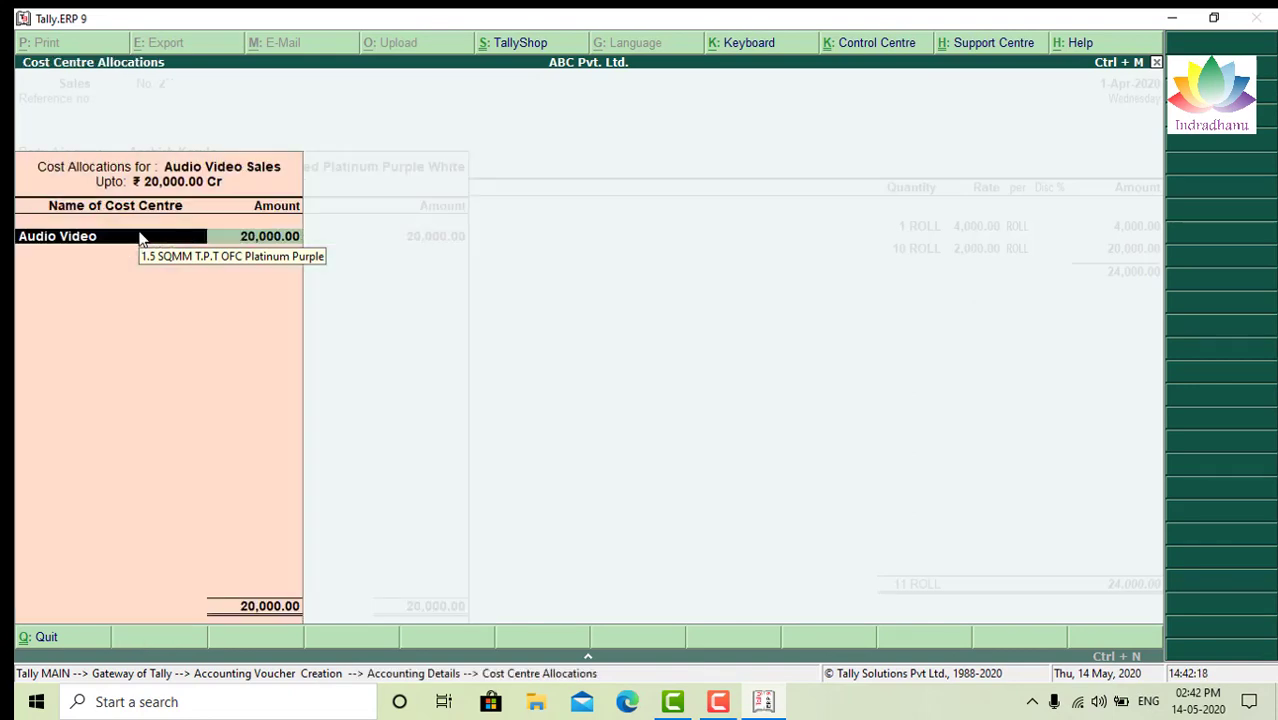
key(Return)
key(Return)
key(Return)
key(BackSpace)
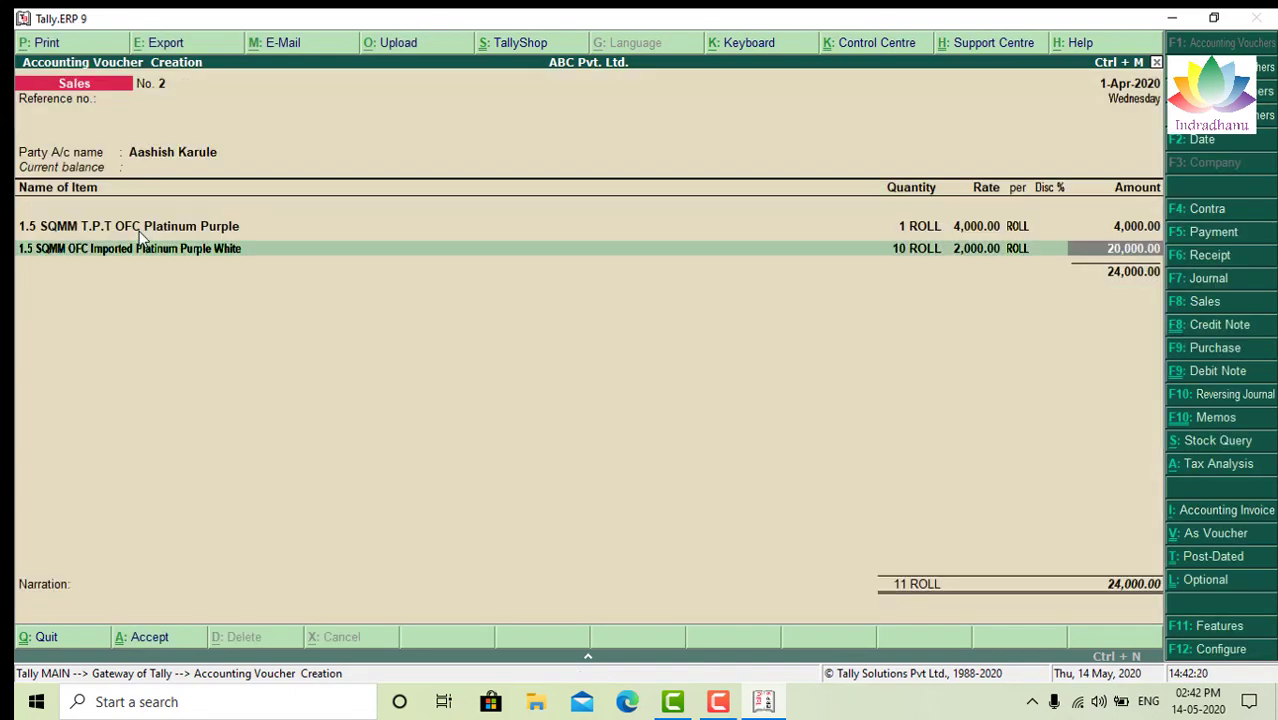
key(Return)
key(Return)
key(Return)
key(Return)
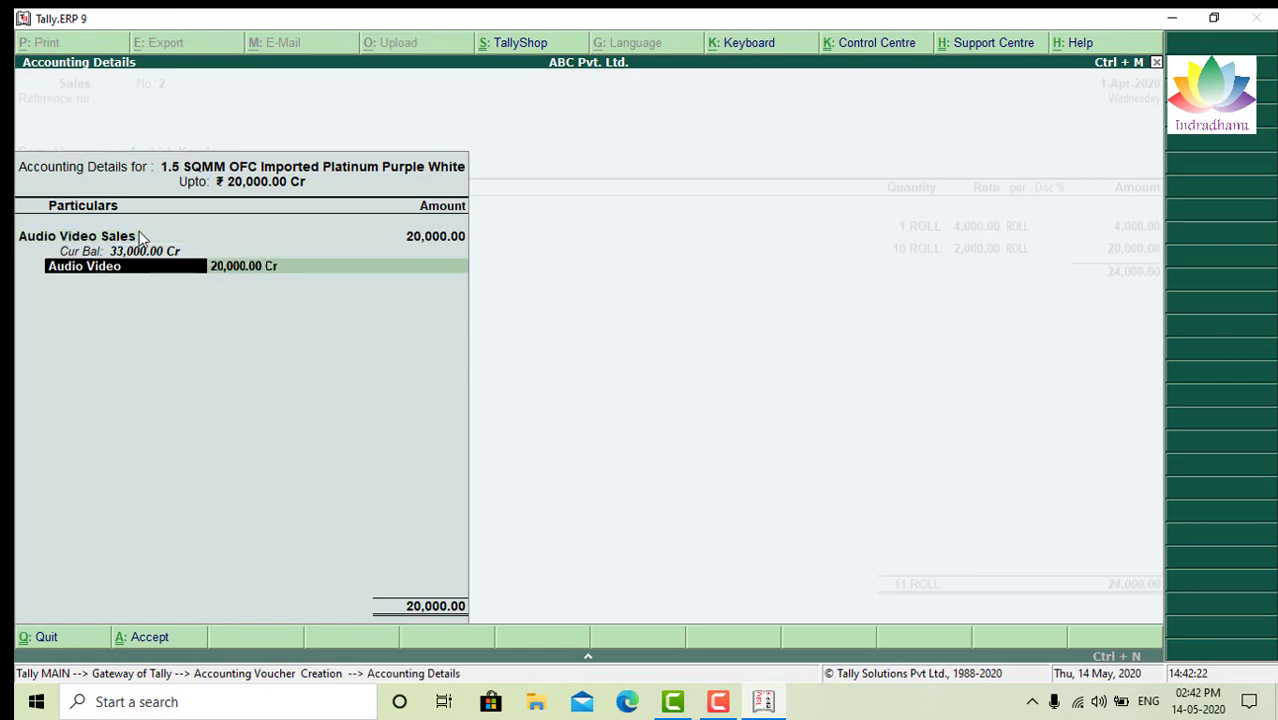
key(Return)
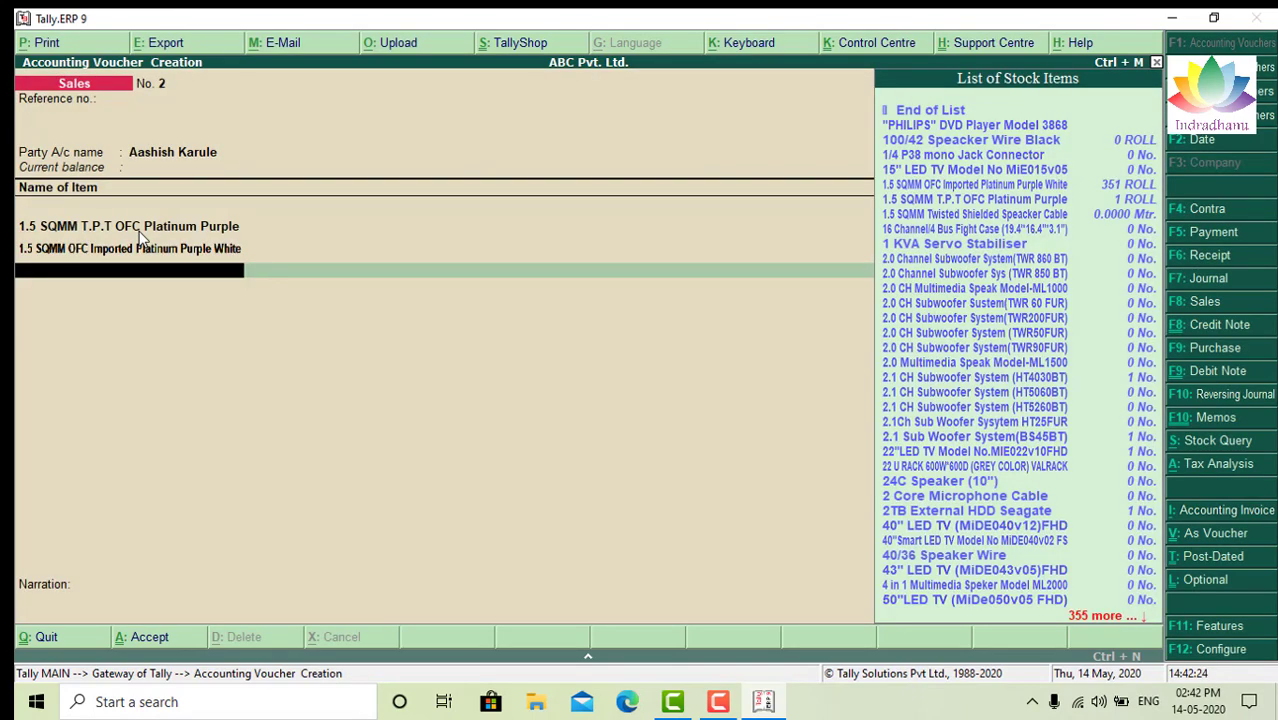
Step: Choose 1.5 SQMM T.P.T OFC Platinum Purple as the third stock item on the voucher
key(Down)
key(Down)
key(Down)
key(Down)
key(Down)
key(Down)
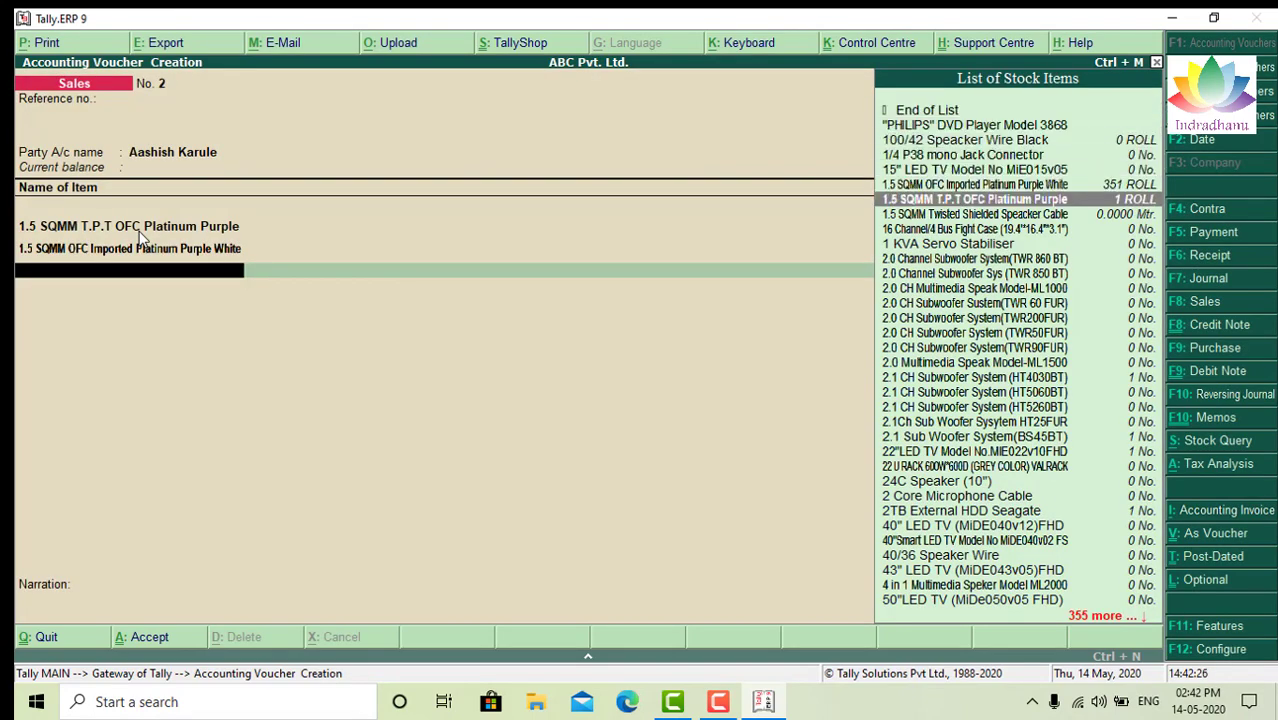
key(Return)
Step: Allocate 1 ROLL of the third item line from the Amravati godown at a rate of 3000
text(A)
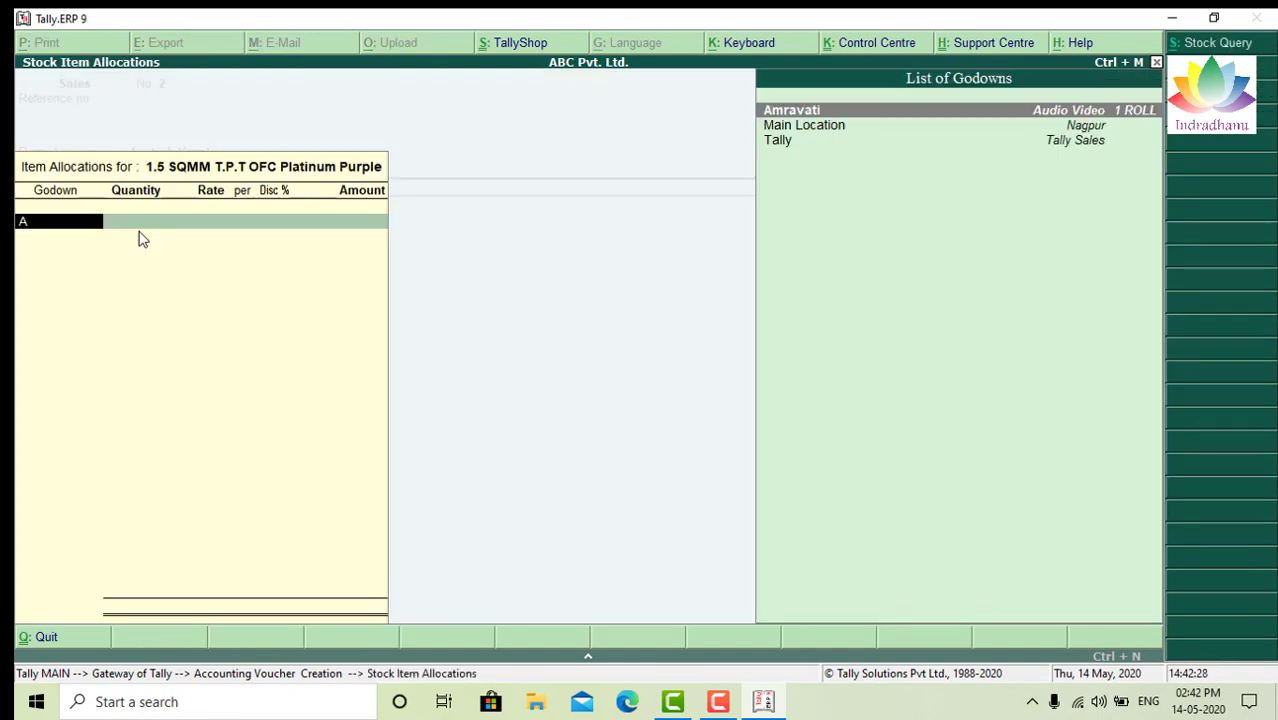
key(Return)
text(1)
key(Return)
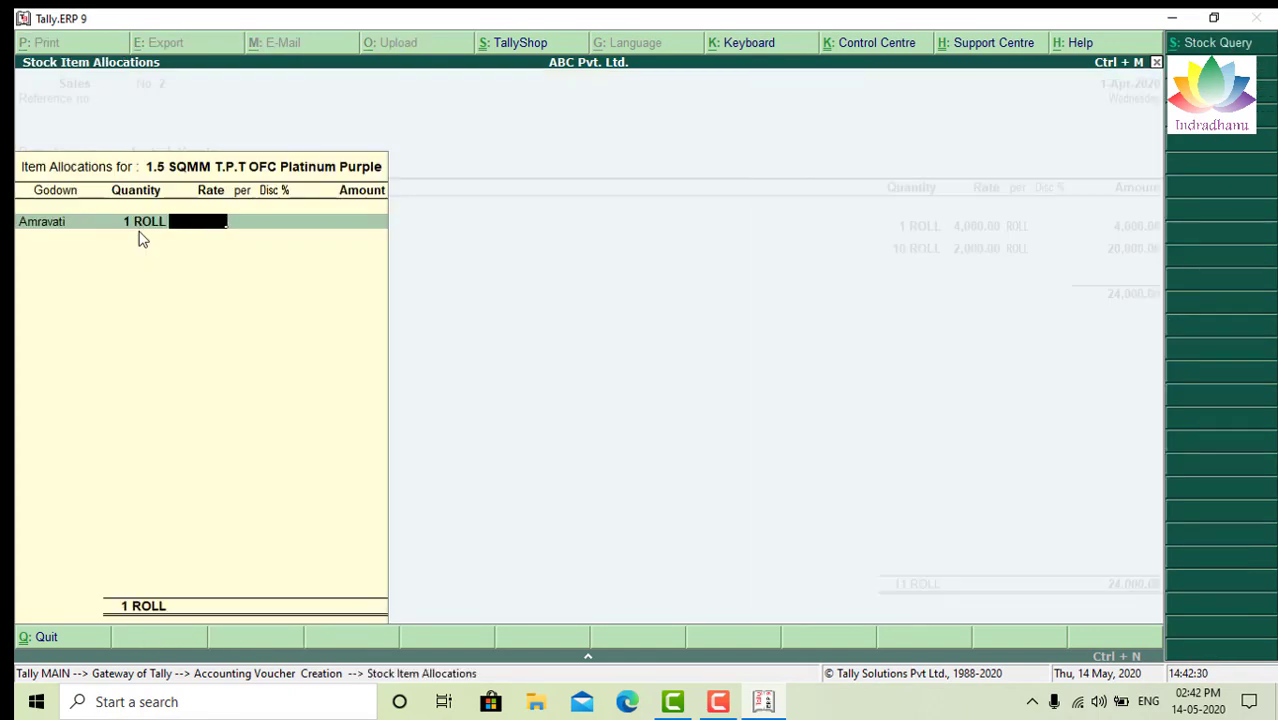
text(3,00)
text(00)
key(Return)
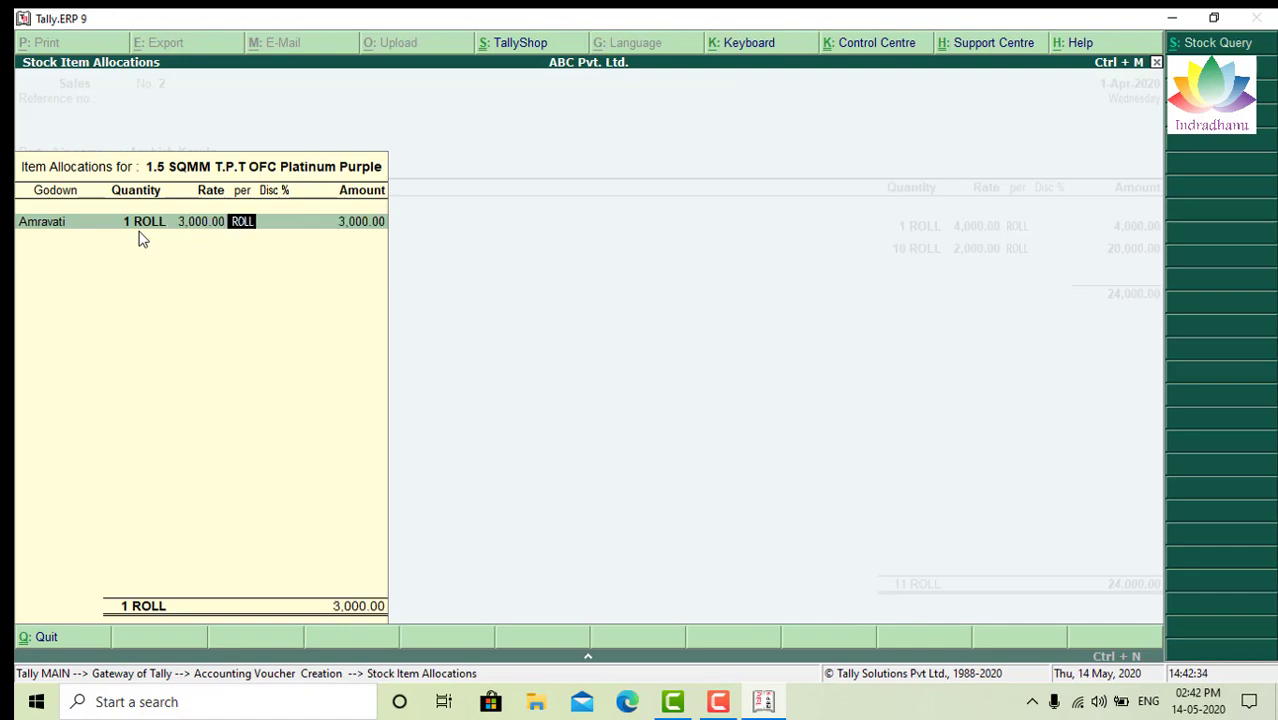
key(Return)
key(Return)
key(Return)
key(Return)
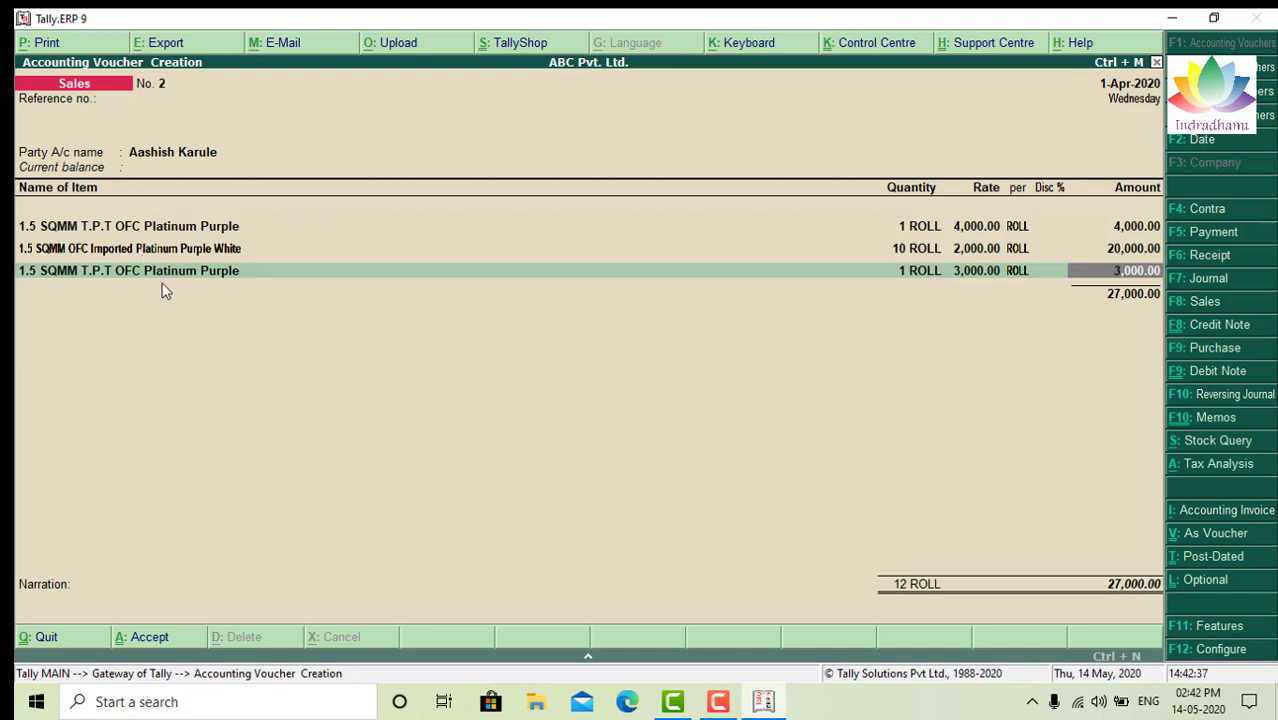
Step: Assign the third item line's full amount to the Audio Video Sales ledger and the Audio Video cost centre
key(Return)
key(Return)
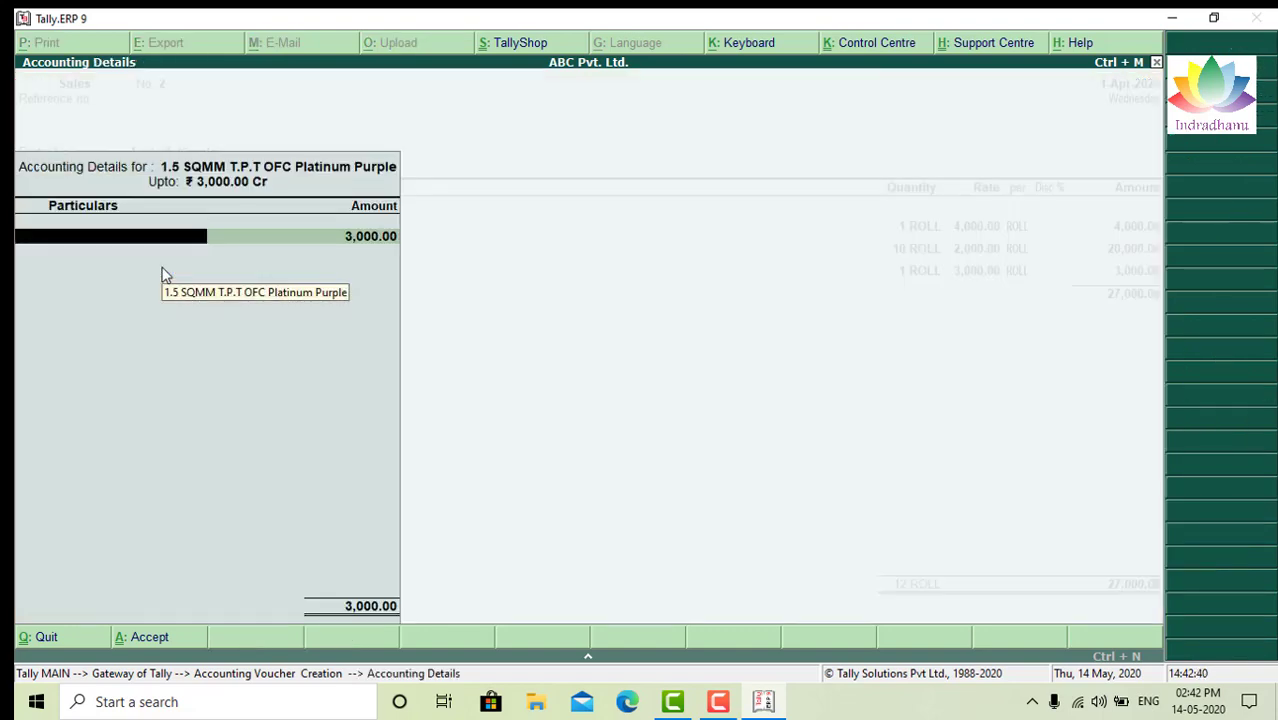
text(Au)
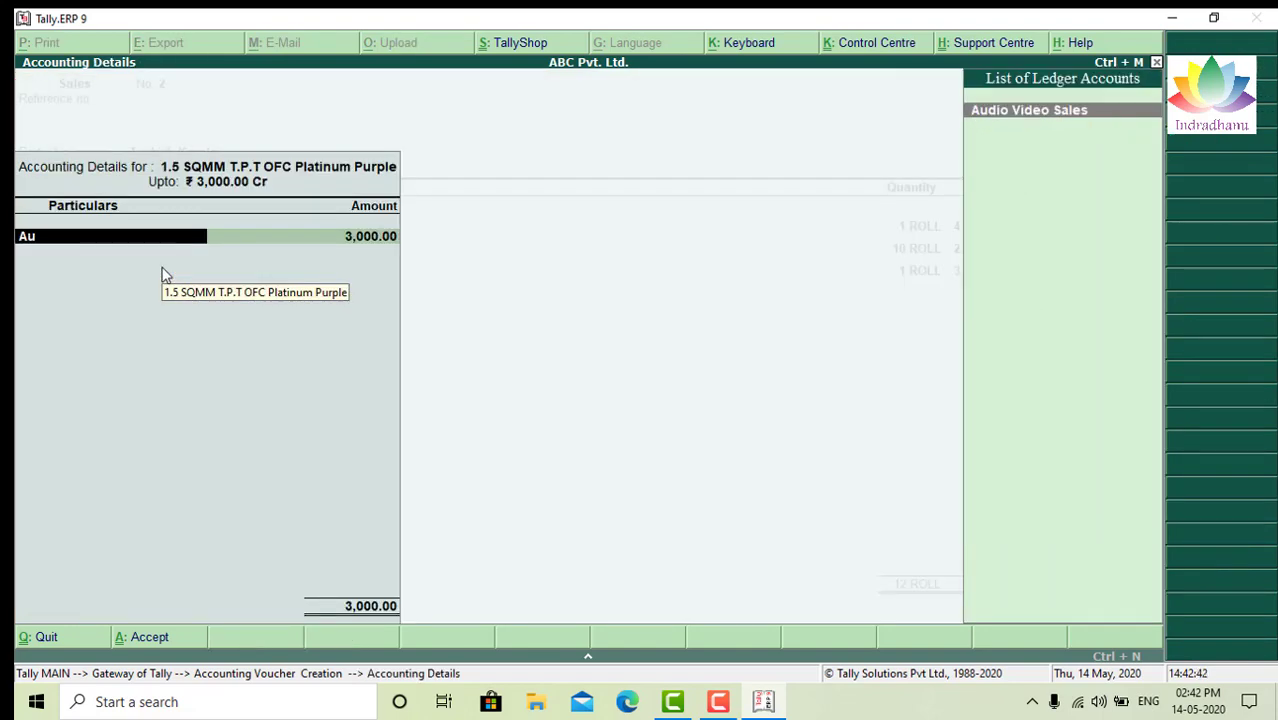
key(Return)
key(Return)
key(Return)
key(Return)
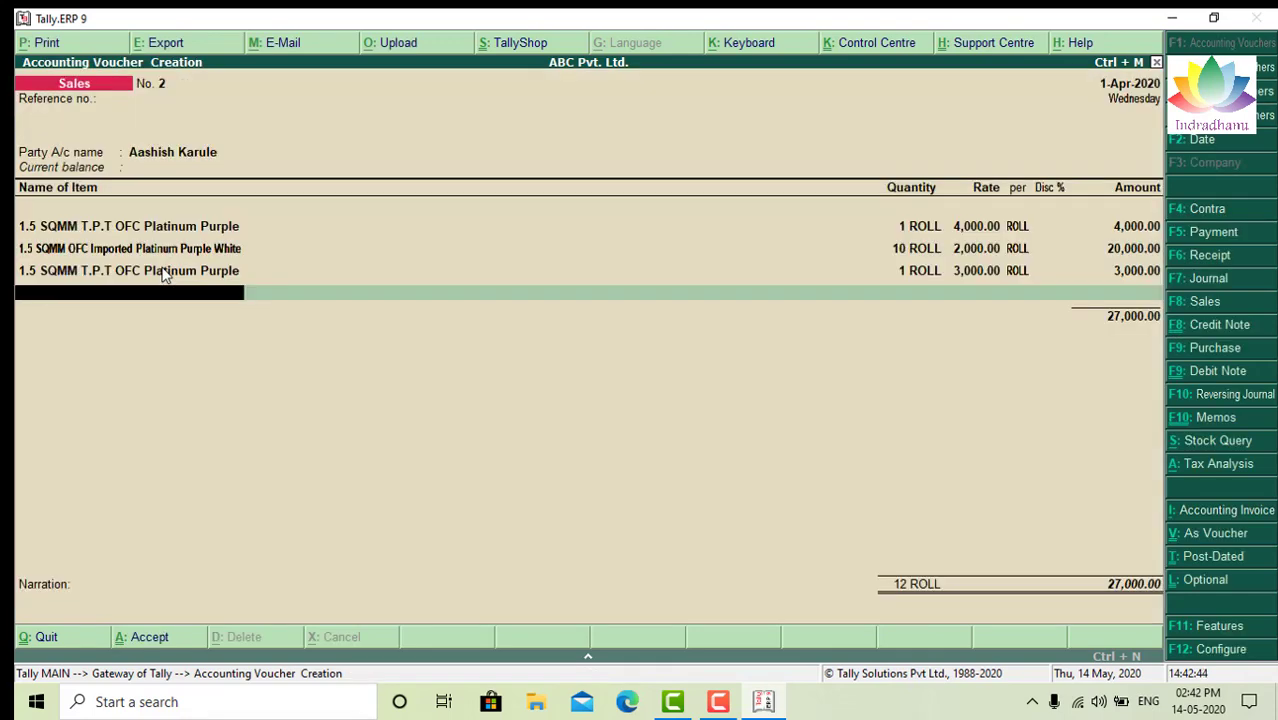
key(Return)
key(BackSpace)
key(Return)
key(Return)
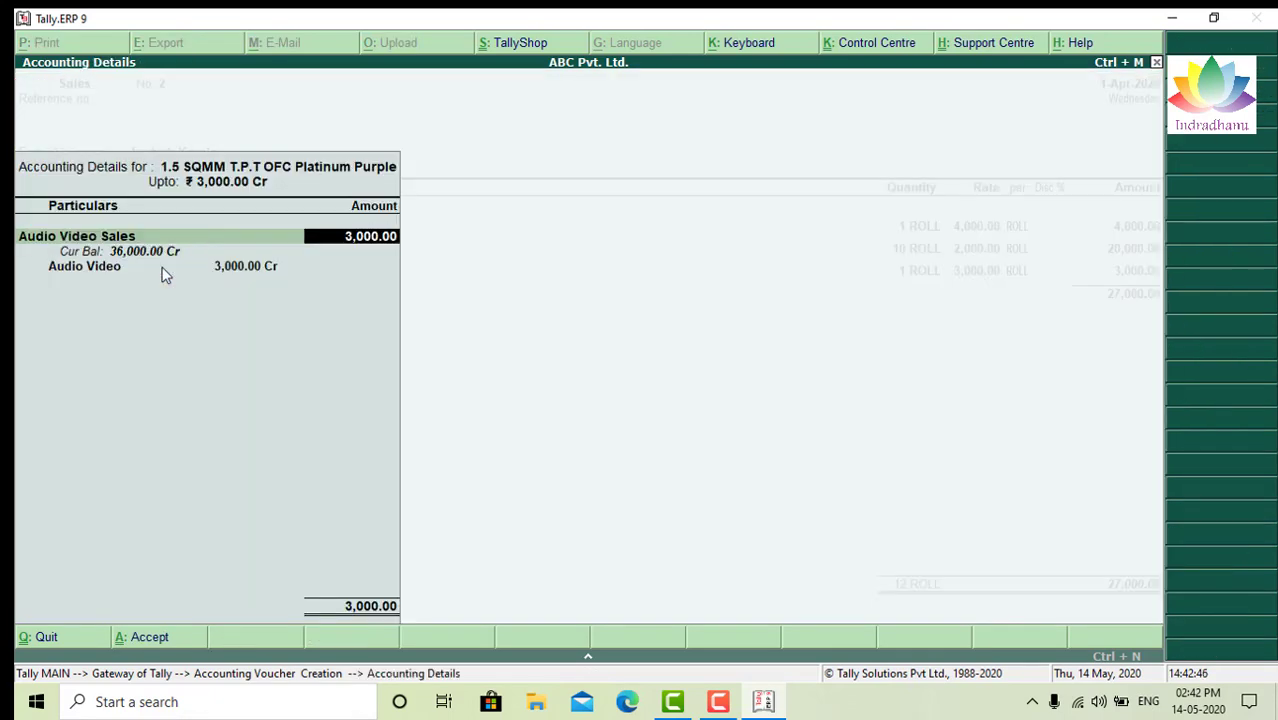
key(Return)
key(Return)
key(Return)
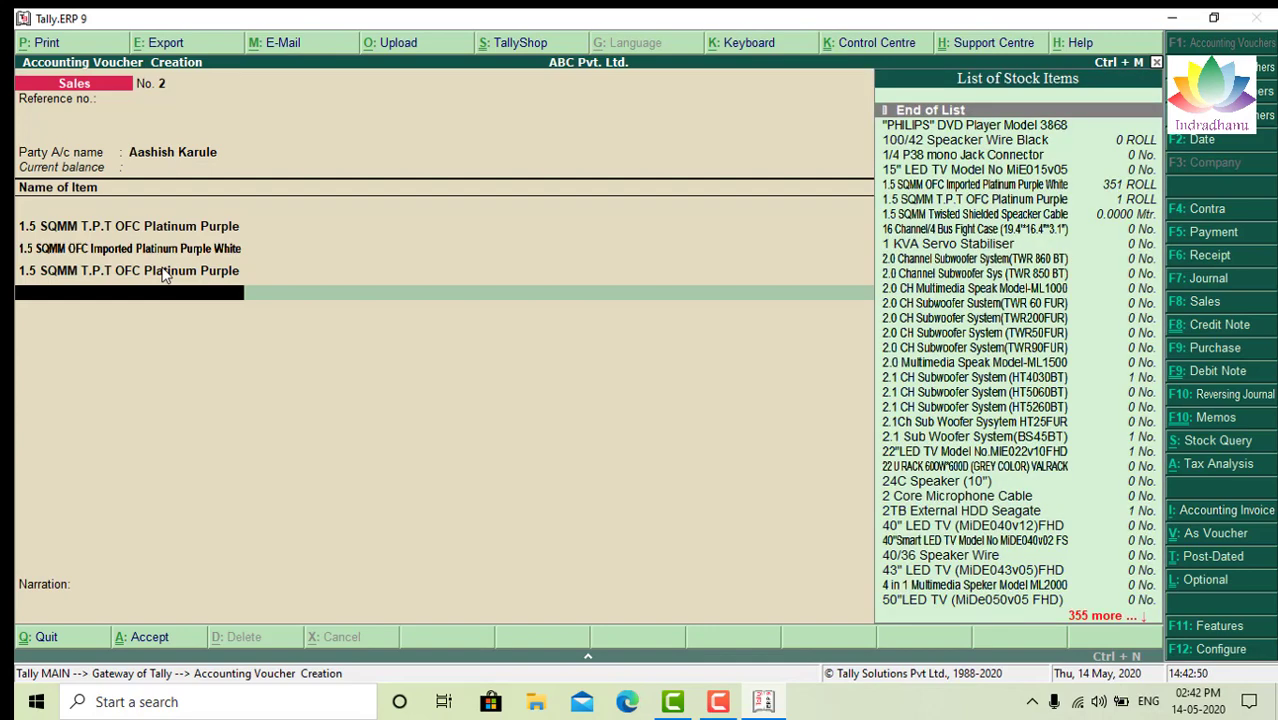
Step: Choose 2TB External HDD Seagate as the fourth stock item on the voucher
key(Down)
key(Down)
key(Down)
key(Down)
key(Down)
key(Down)
key(Down)
key(Down)
key(Down)
key(Down)
key(Down)
key(Down)
key(Down)
key(Down)
key(Down)
key(Down)
key(Down)
key(Down)
key(Down)
key(Down)
key(Down)
key(Down)
key(Down)
key(Down)
key(Up)
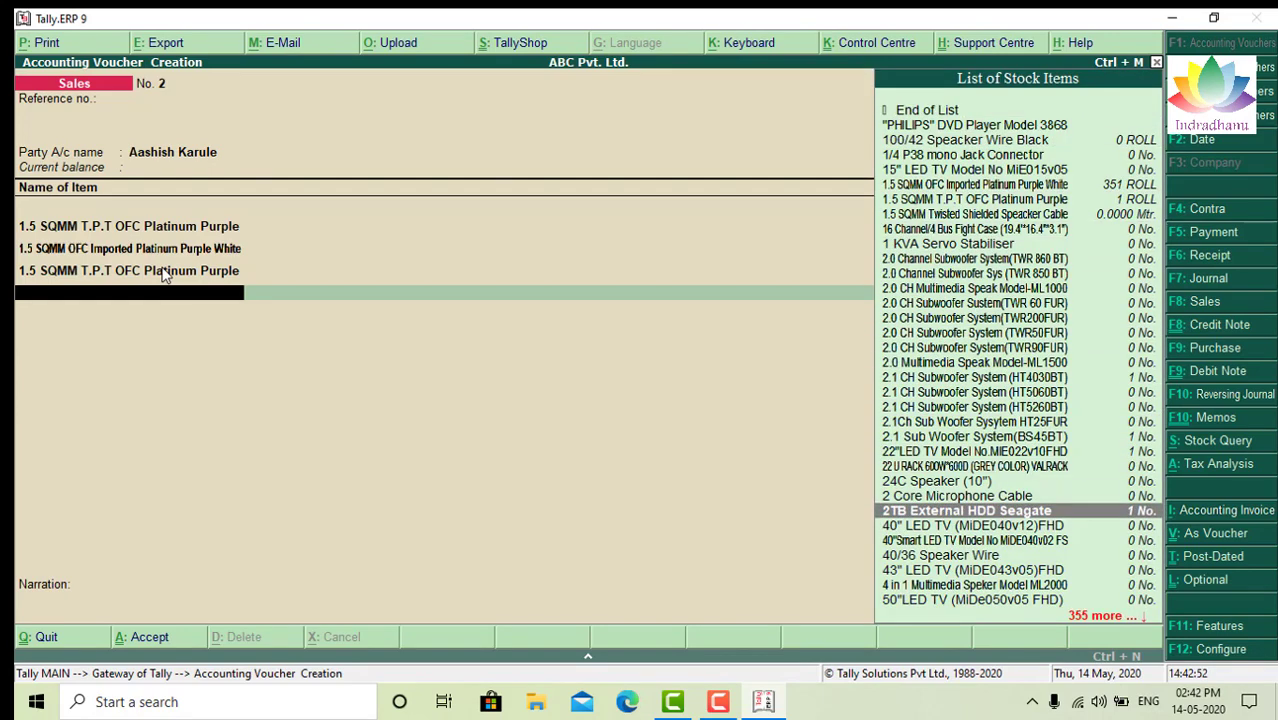
key(Return)
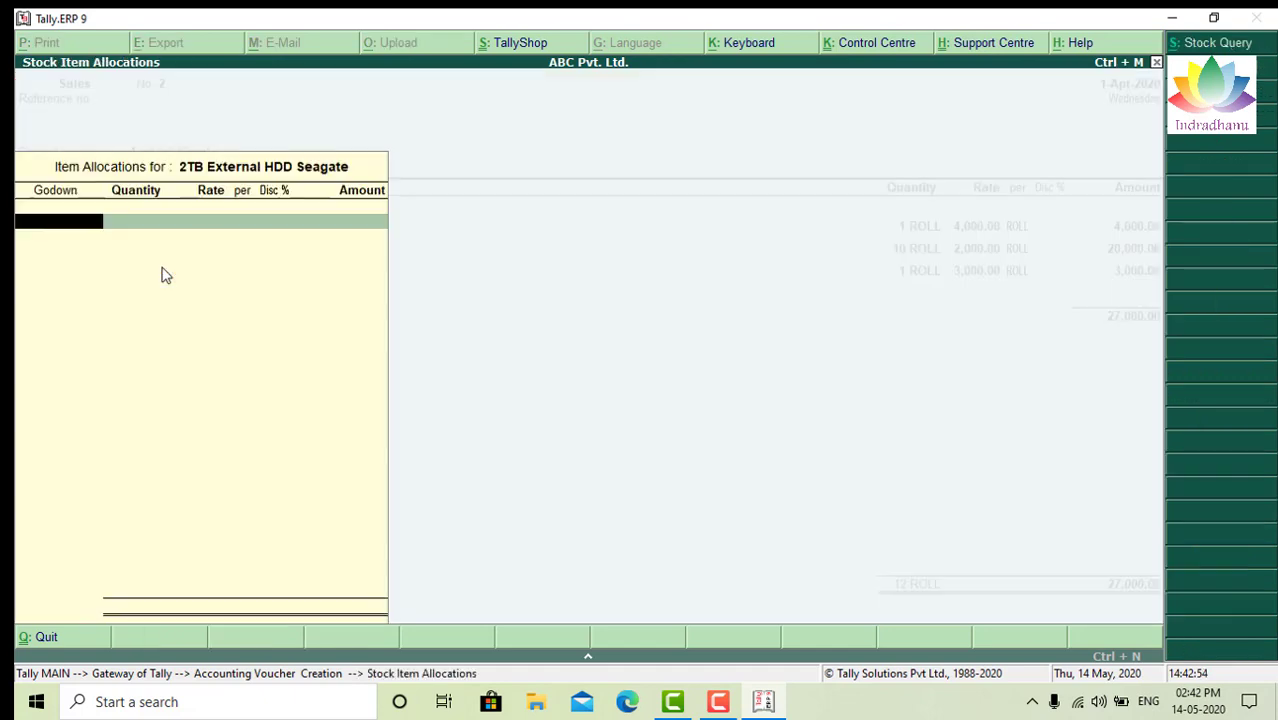
Step: Allocate 1 No. of the 2TB External HDD Seagate from the Amravati godown at a rate of 5000
text(A)
key(Return)
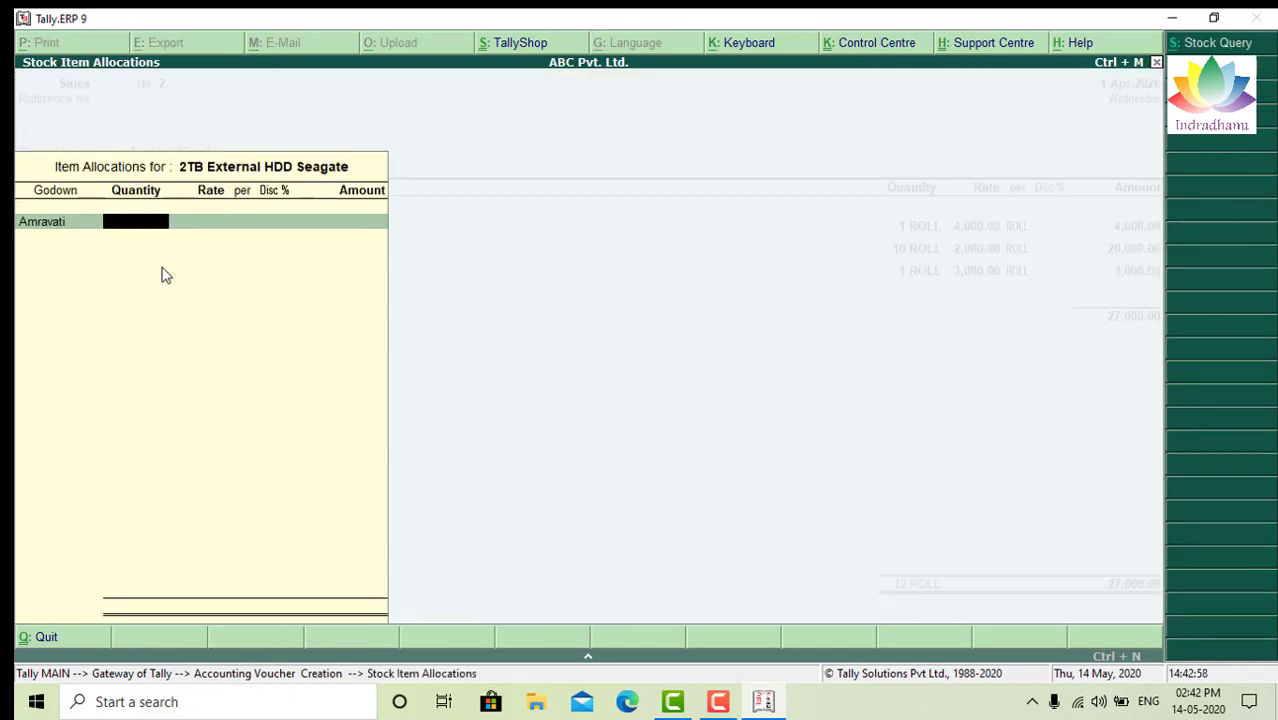
text(1)
key(Return)
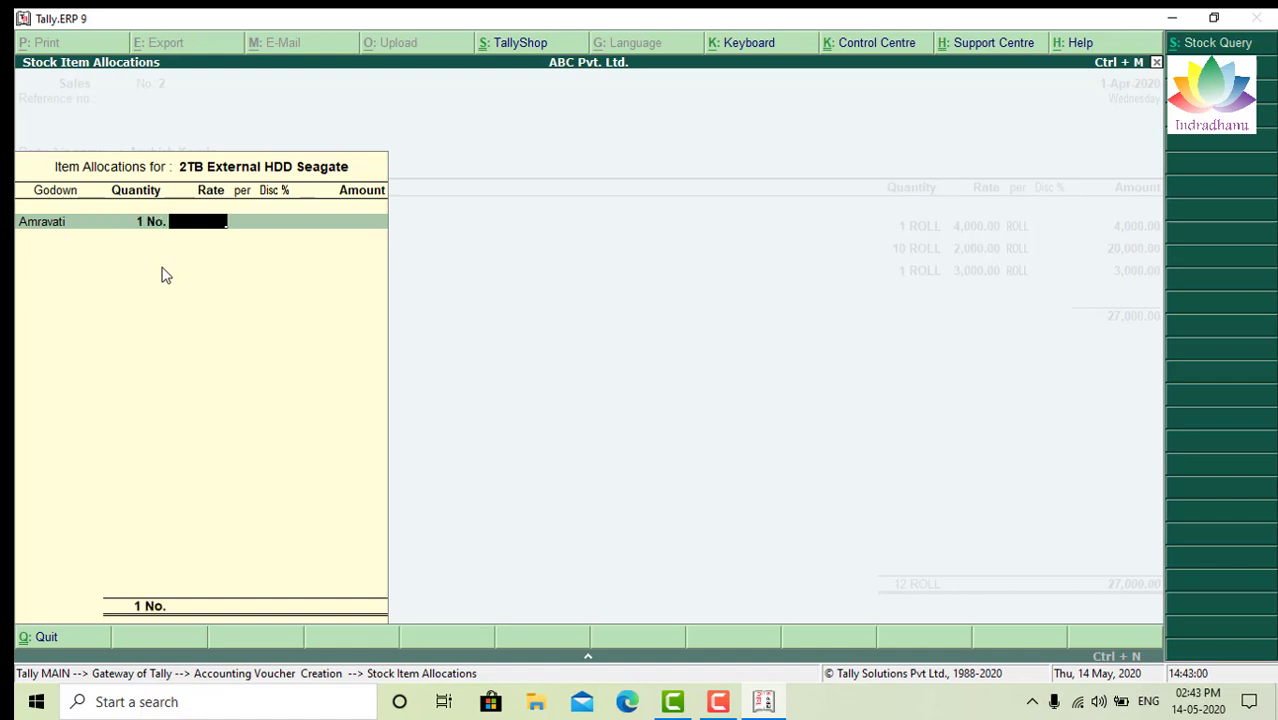
text(5,000)
key(Return)
key(Return)
key(Return)
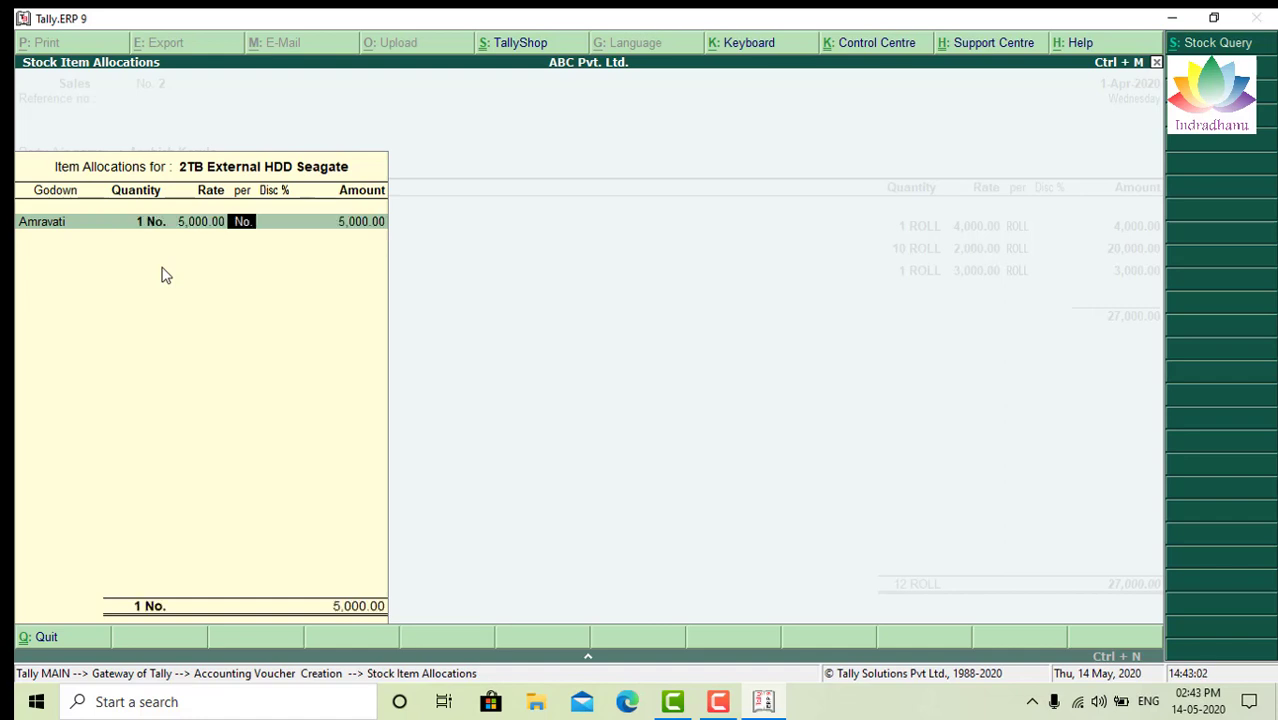
key(Return)
key(Return)
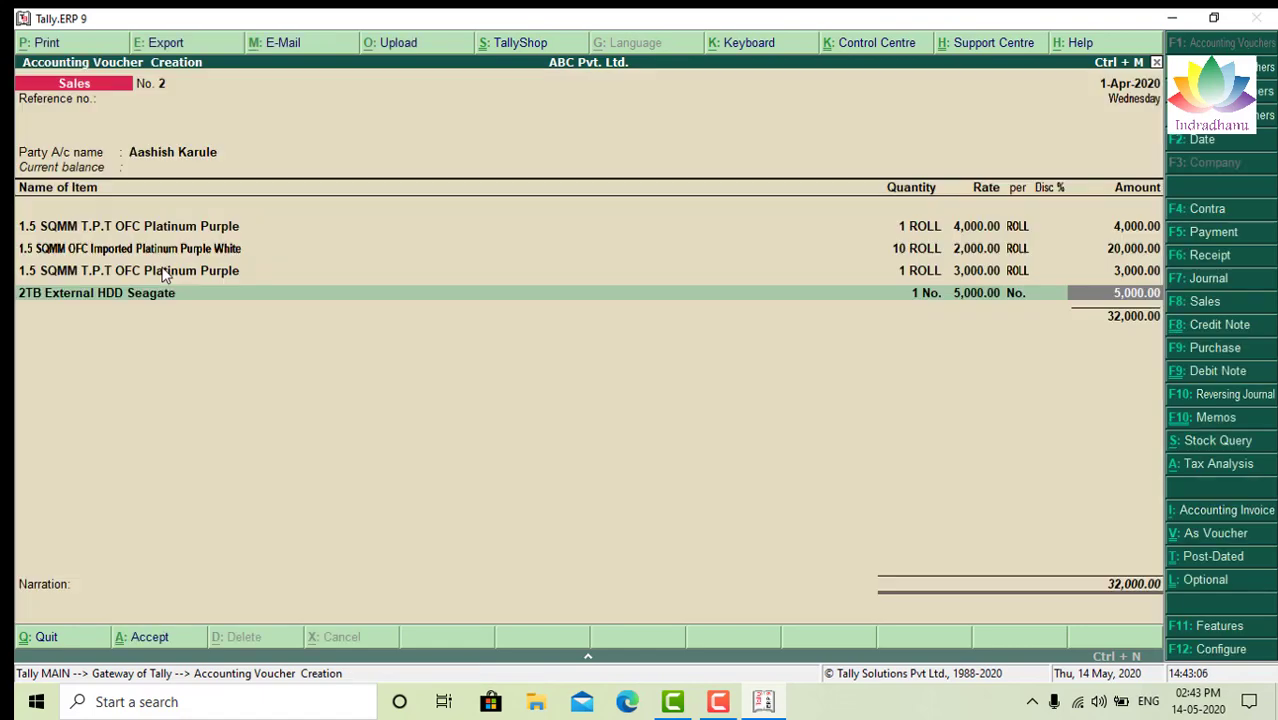
Step: Assign the 2TB External HDD Seagate's full amount to the Audio Video Sales ledger and its cost centre
key(Return)
text(Au)
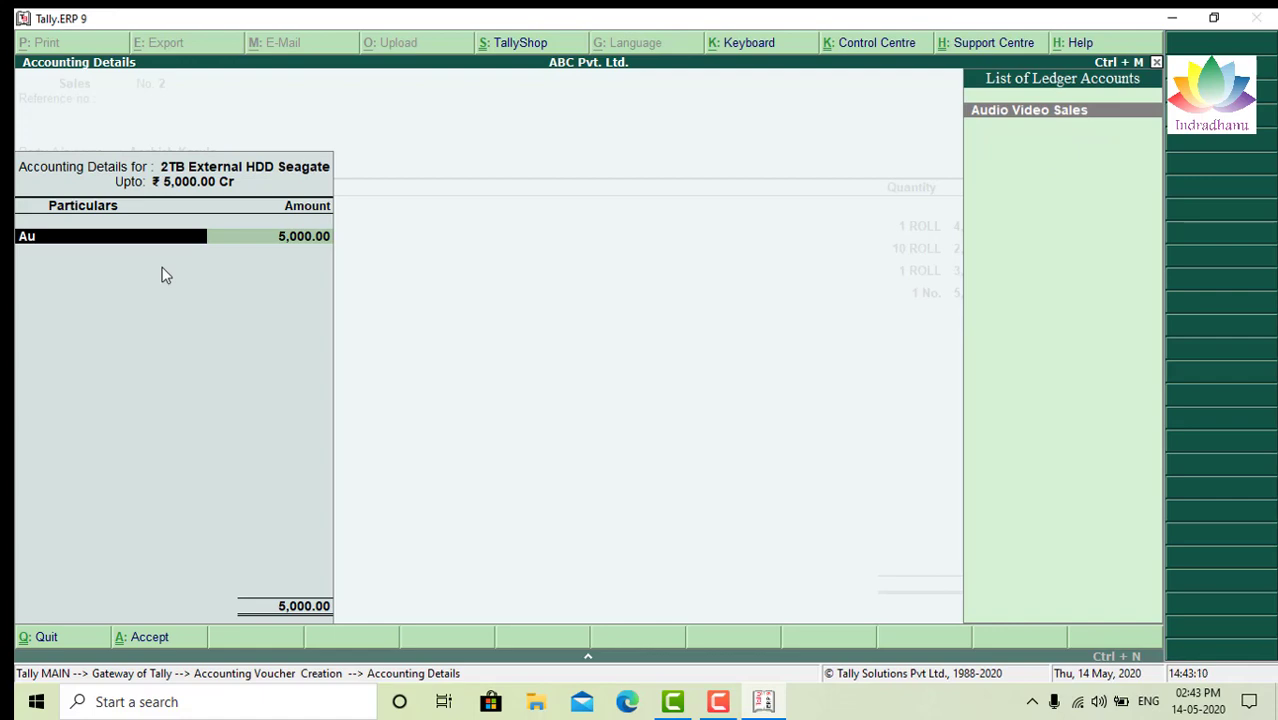
key(Return)
key(Return)
key(Return)
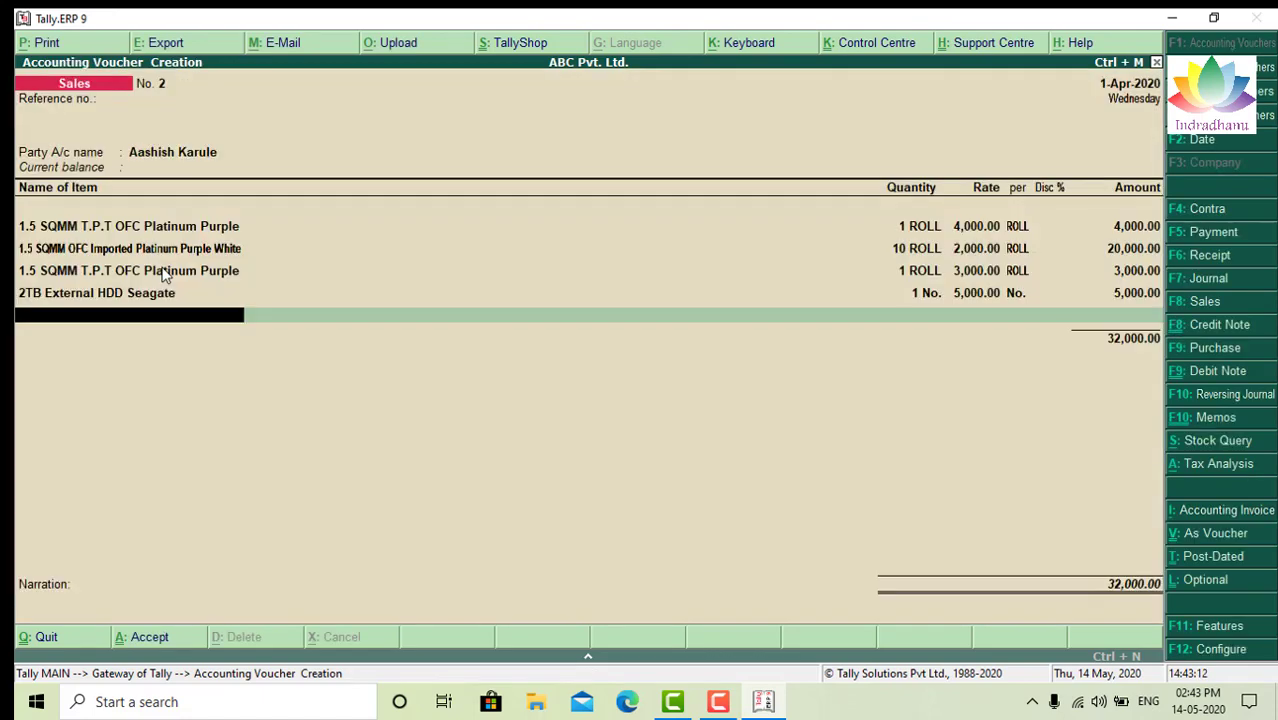
Step: Choose 6.1 CH AV REC. SP.SEL.SS III as the fifth stock item on the voucher
key(Down)
key(Down)
key(Down)
key(Down)
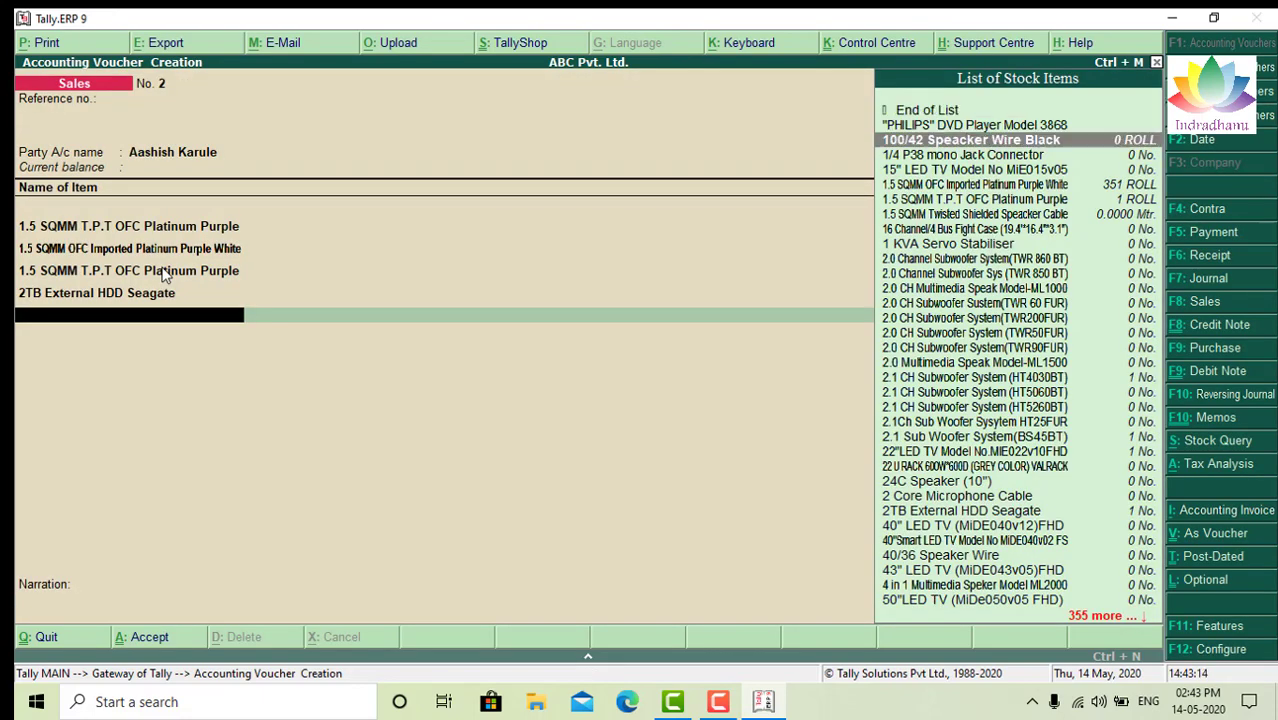
key(Down)
key(Down)
key(Down)
key(Down)
key(Down)
key(Down)
key(Down)
key(Down)
key(Down)
key(Down)
key(Down)
key(Down)
key(Down)
key(Down)
key(Down)
key(Down)
key(Down)
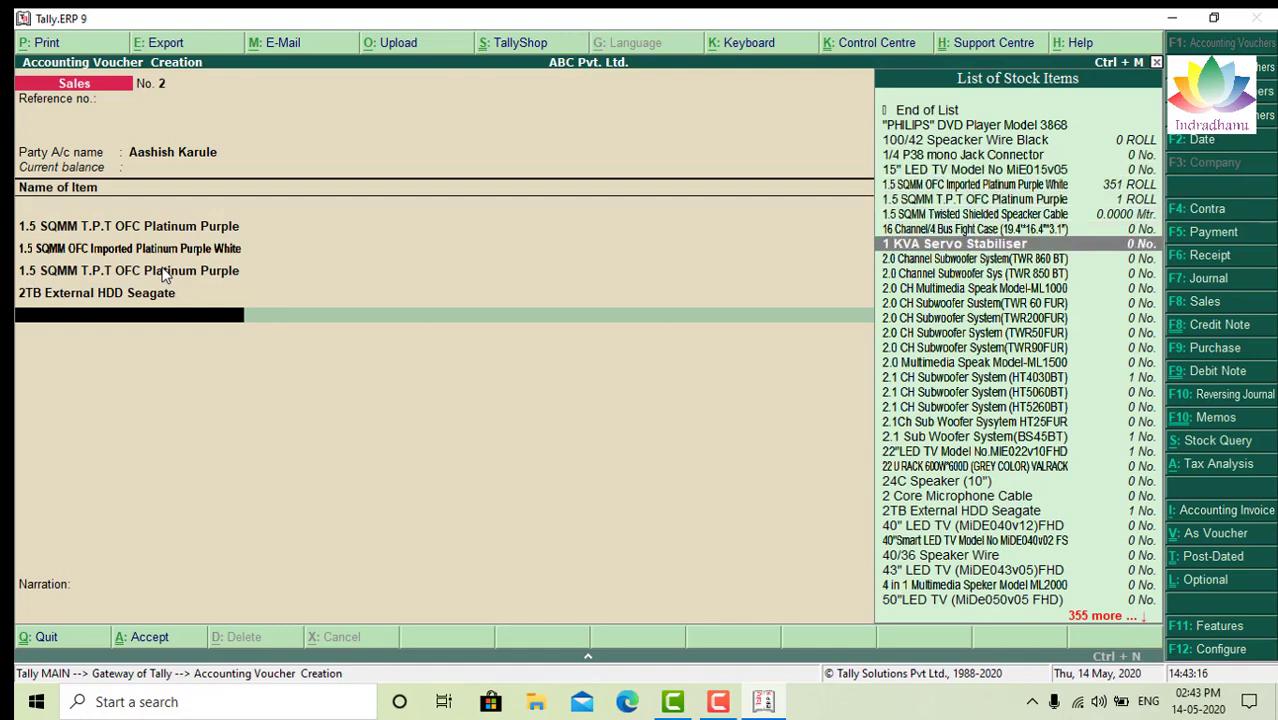
key(Down)
key(Down)
key(Down)
key(Down)
key(Down)
key(Down)
key(Down)
key(Down)
key(Down)
key(Down)
key(Down)
key(Down)
key(Down)
key(Down)
key(Down)
key(Down)
key(Down)
key(Down)
key(Down)
key(Down)
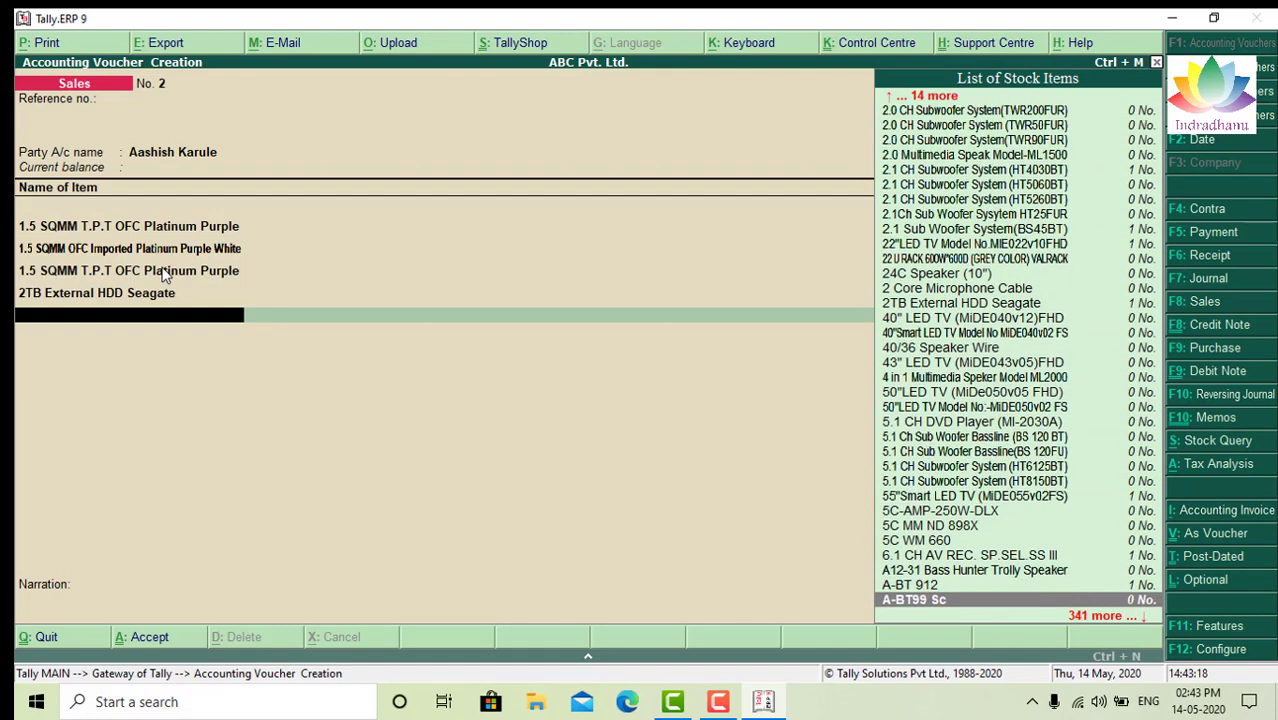
key(Return)
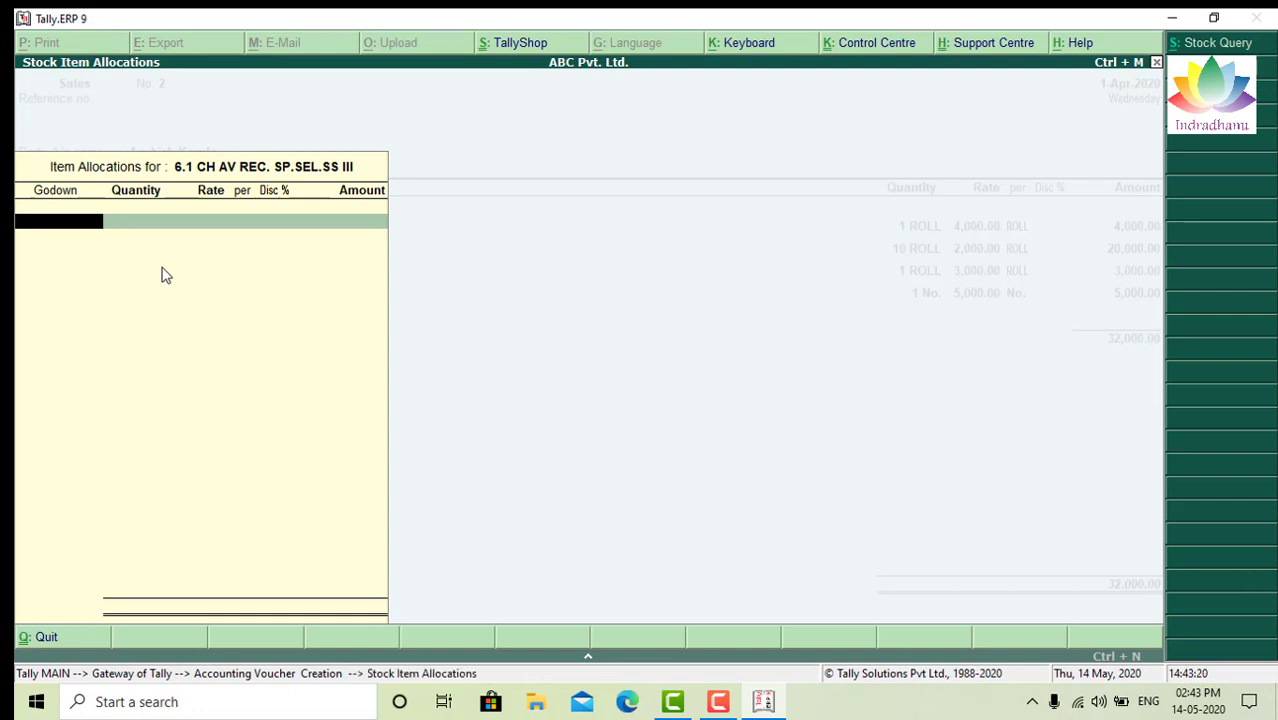
Step: Allocate 1 No. of the 6.1 CH AV REC. SP.SEL.SS III from the Amravati godown at a rate of 6000
text(A)
key(Return)
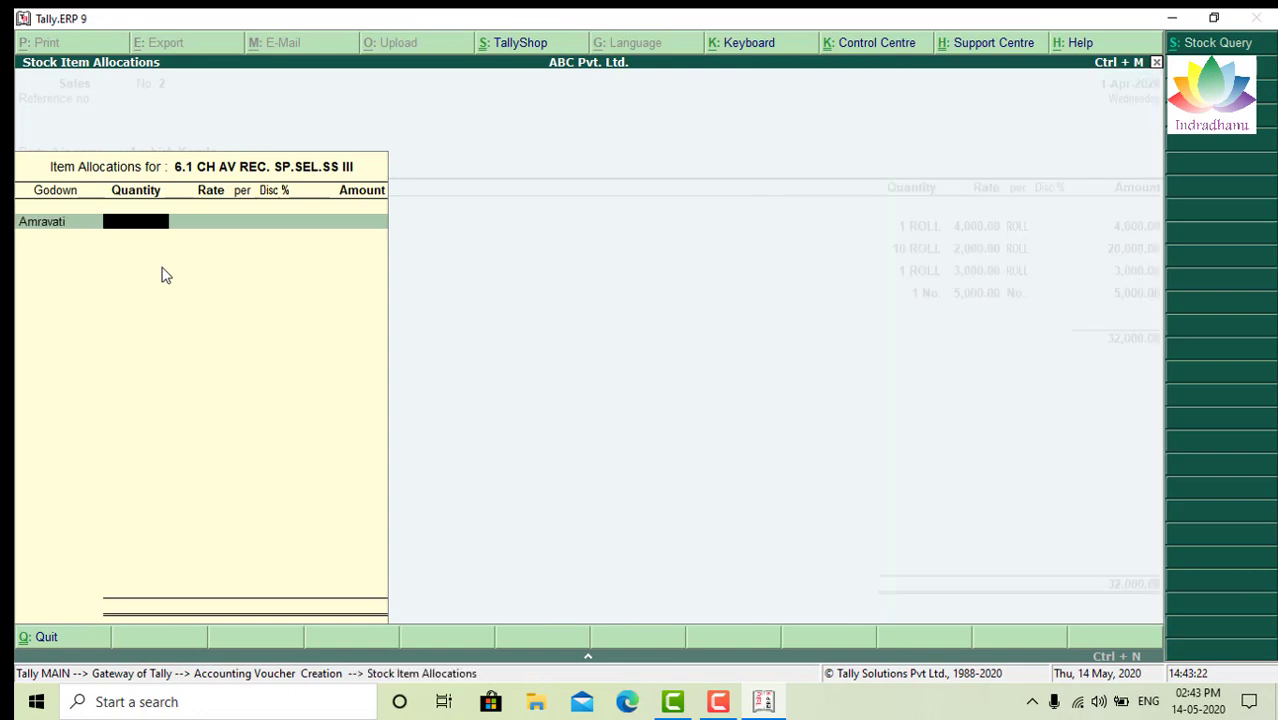
text(1)
key(Return)
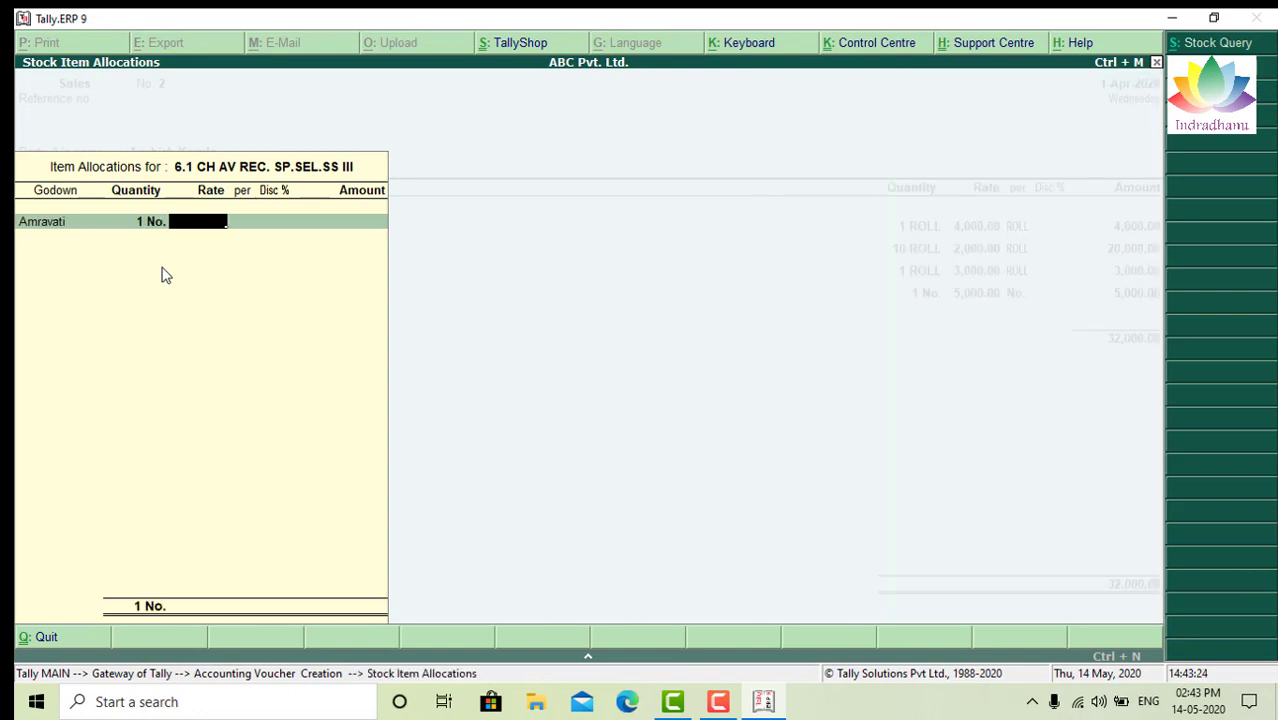
text(6000)
key(Return)
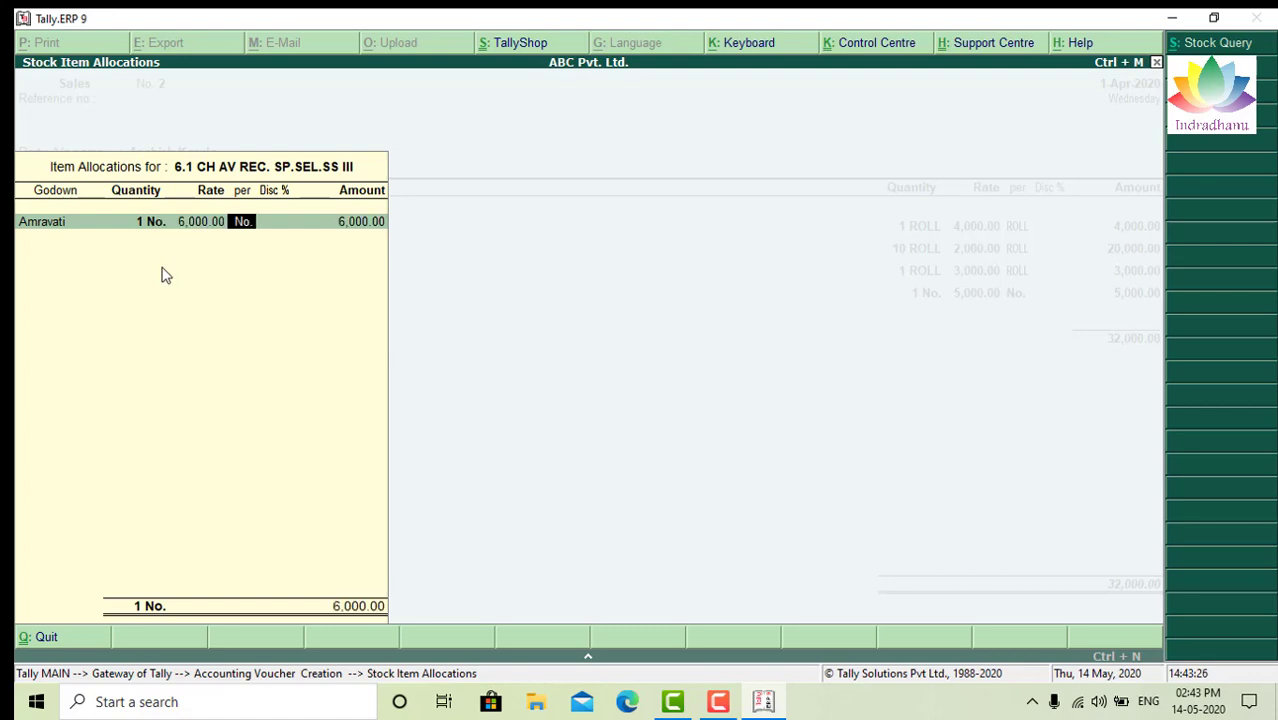
key(Return)
key(Return)
key(Return)
key(Return)
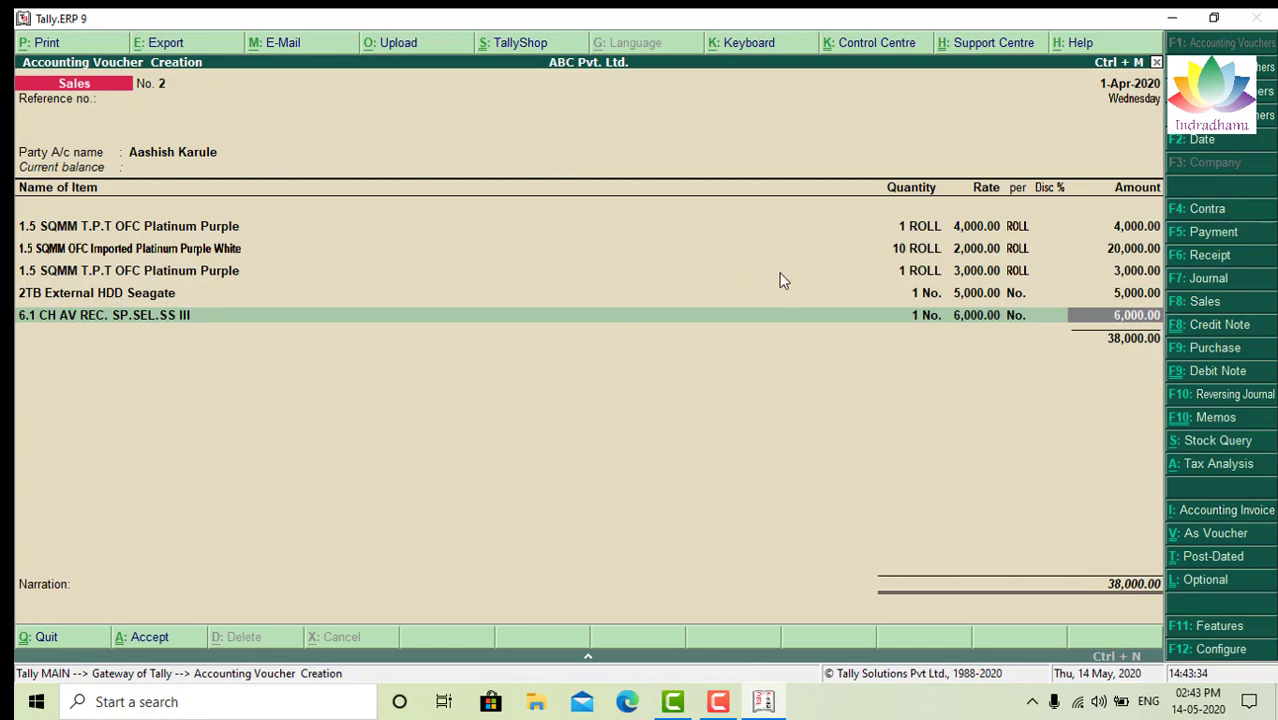
Step: Assign the 6.1 CH AV REC. SP.SEL.SS III item's full amount to the Audio Video Sales ledger and the Audio Video cost centre
key(Return)
text(Au)
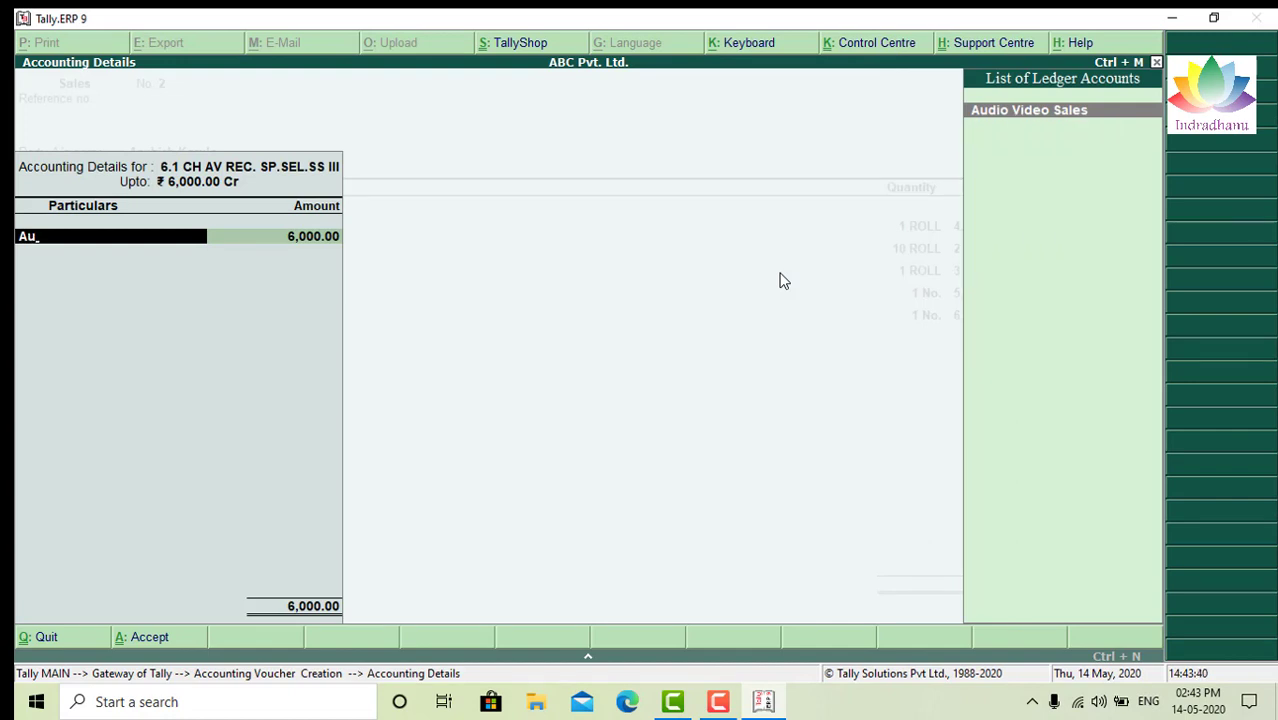
key(Return)
key(Return)
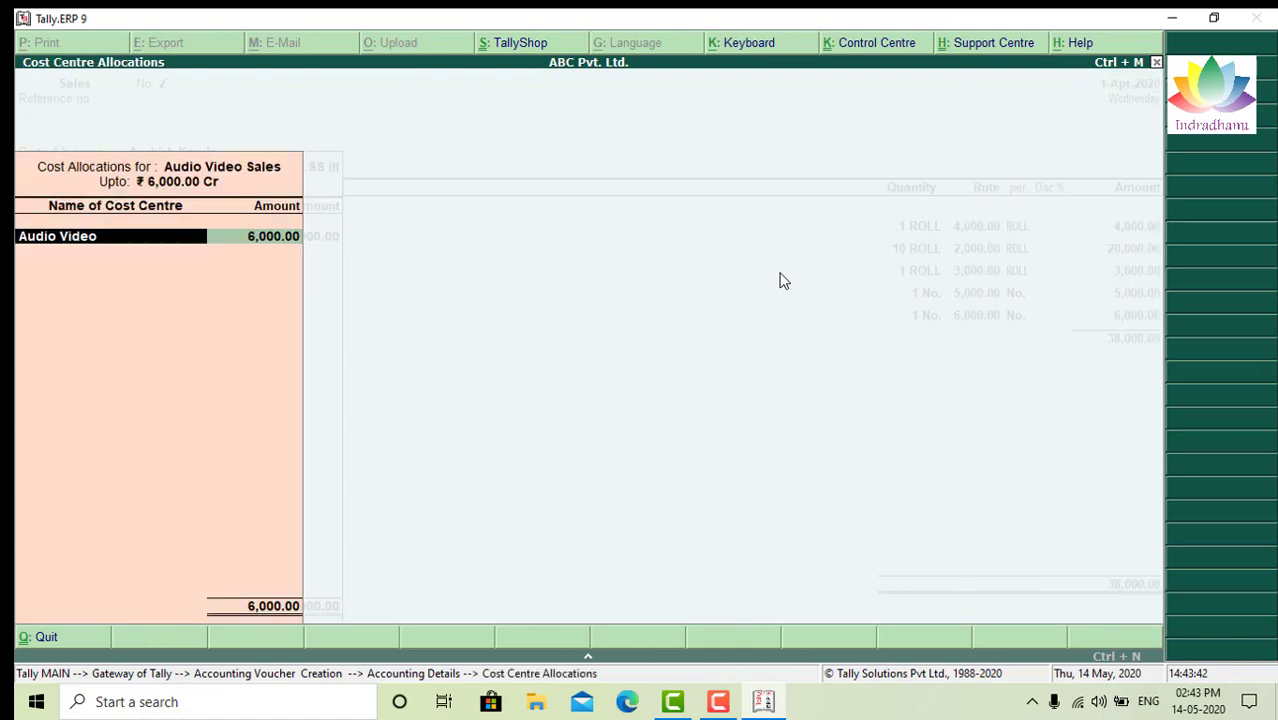
key(Return)
key(Return)
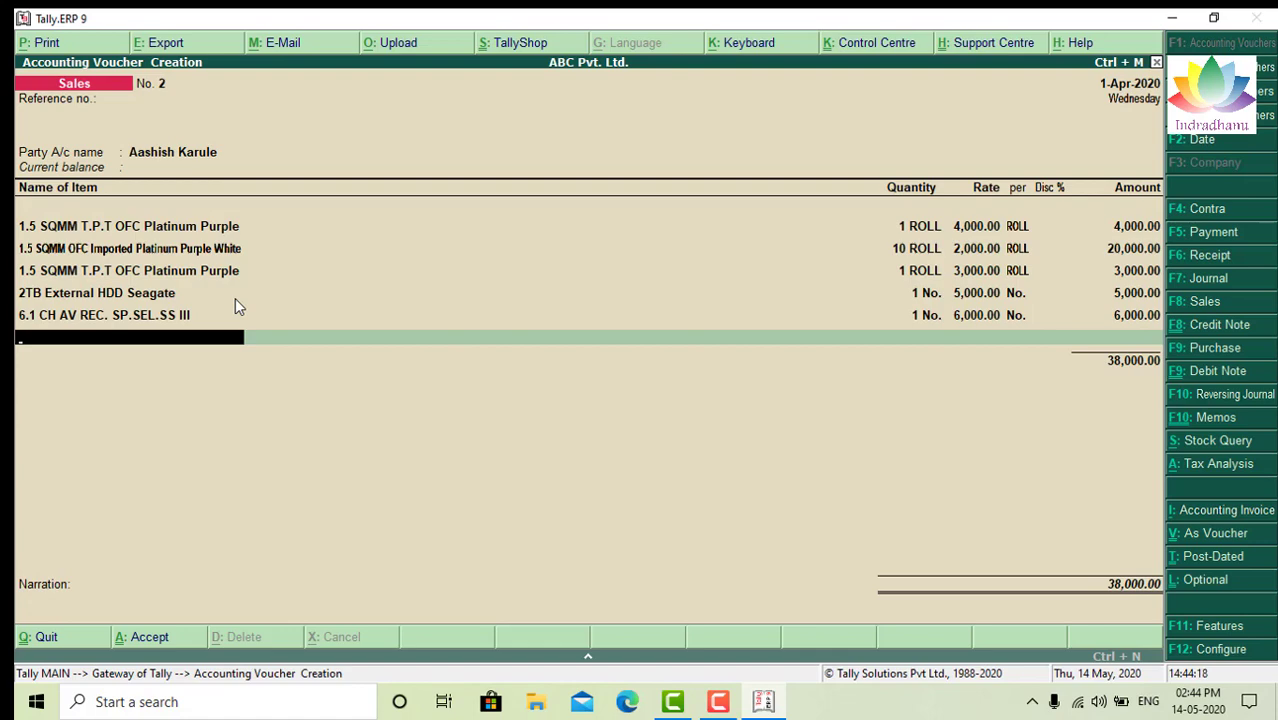
key(BackSpace)
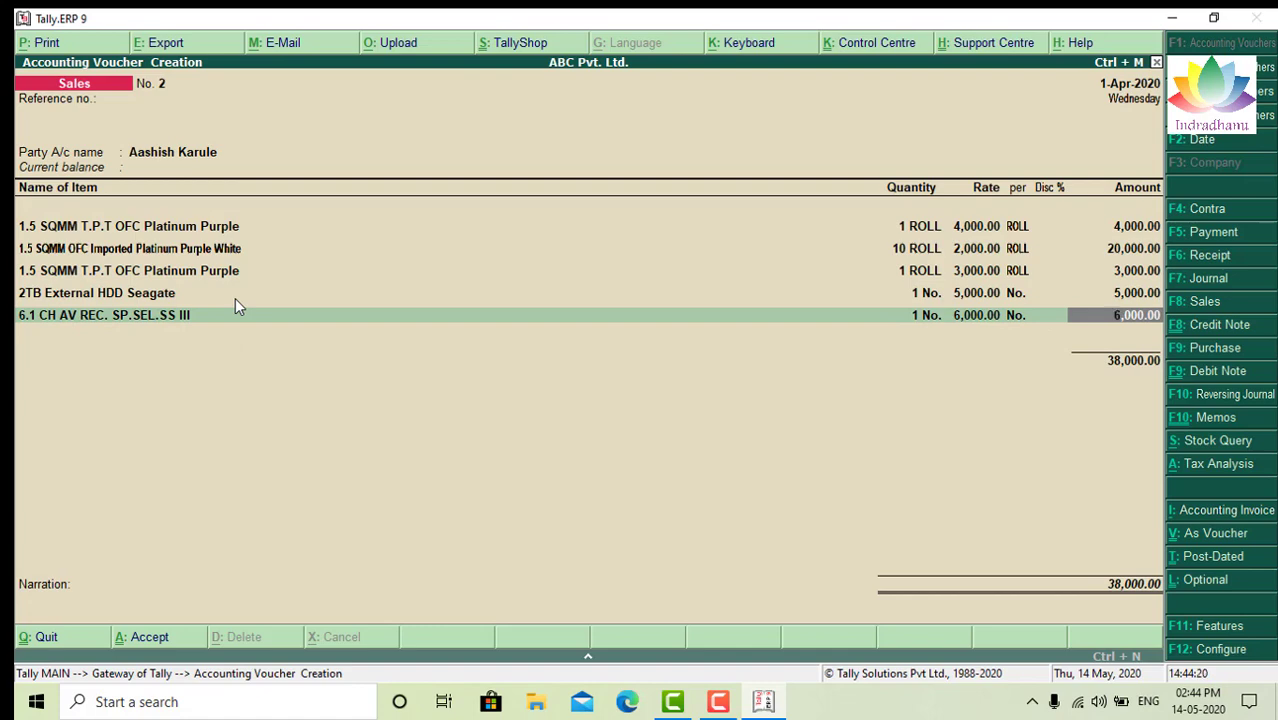
Step: Review the accounting details of the 6.1 CH AV REC. SP.SEL.SS III item, keeping its sales ledger and cost centre allocation
key(Return)
key(Return)
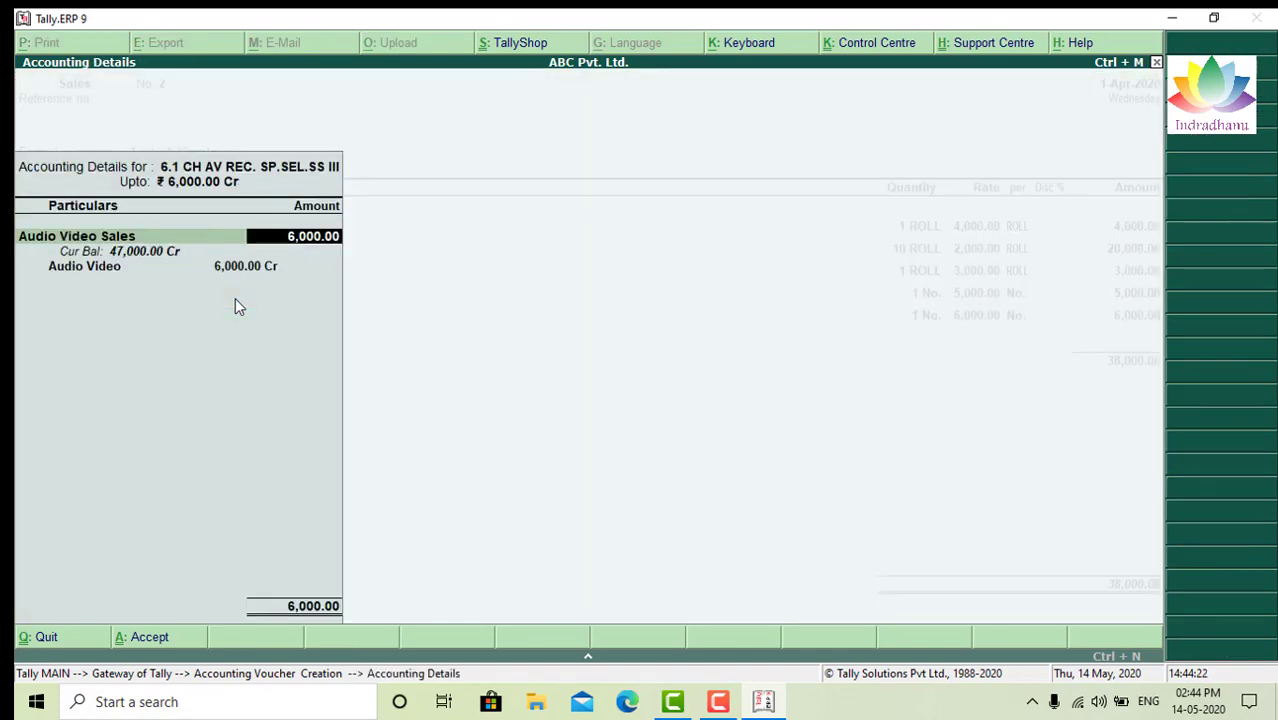
key(Return)
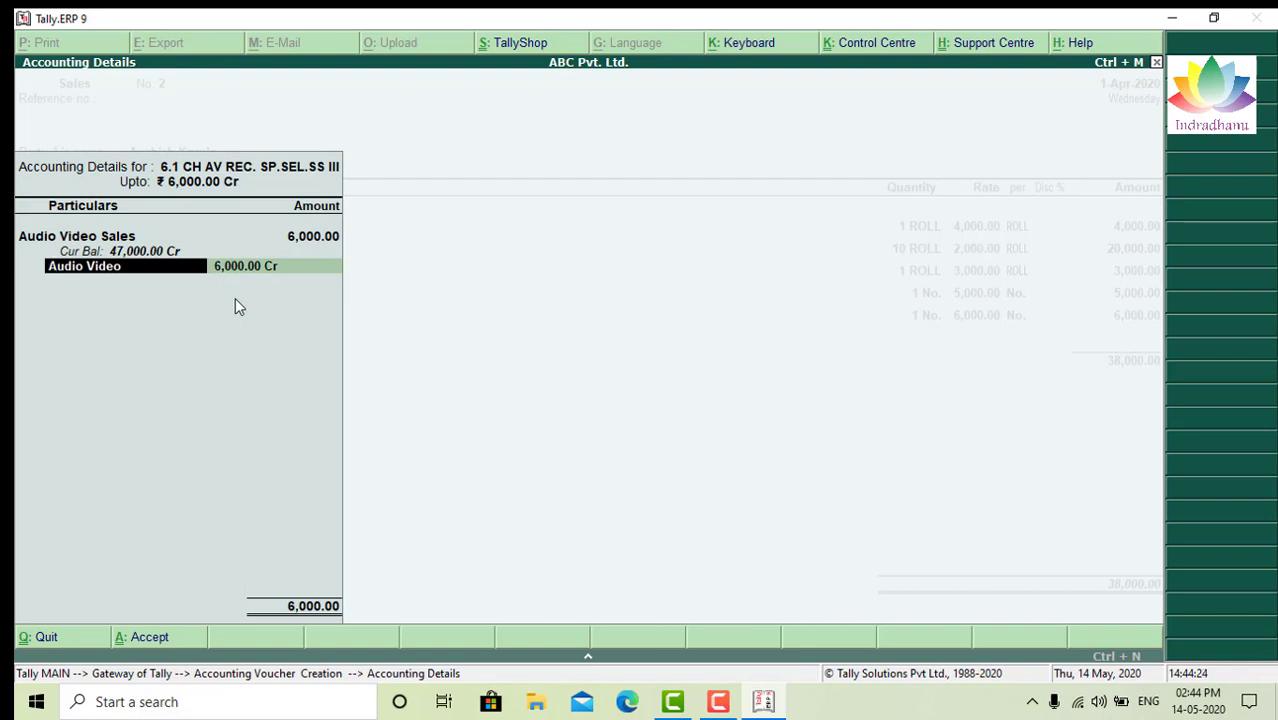
key(Return)
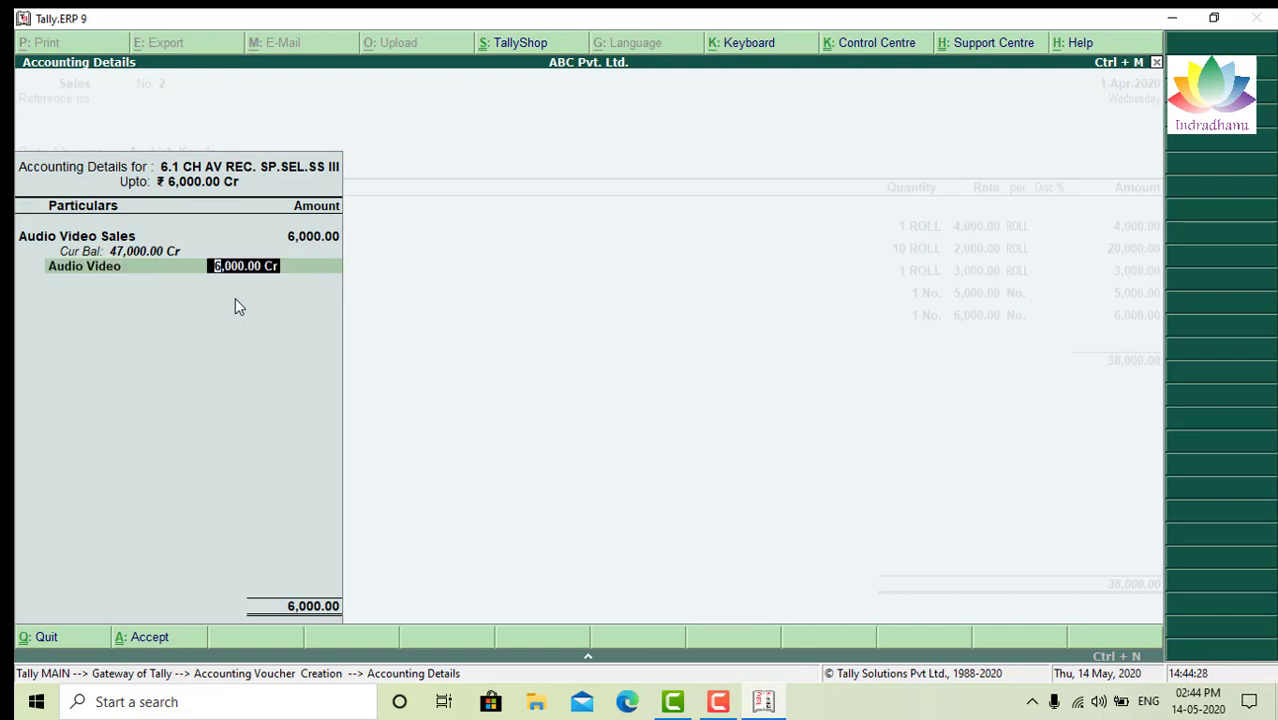
key(Return)
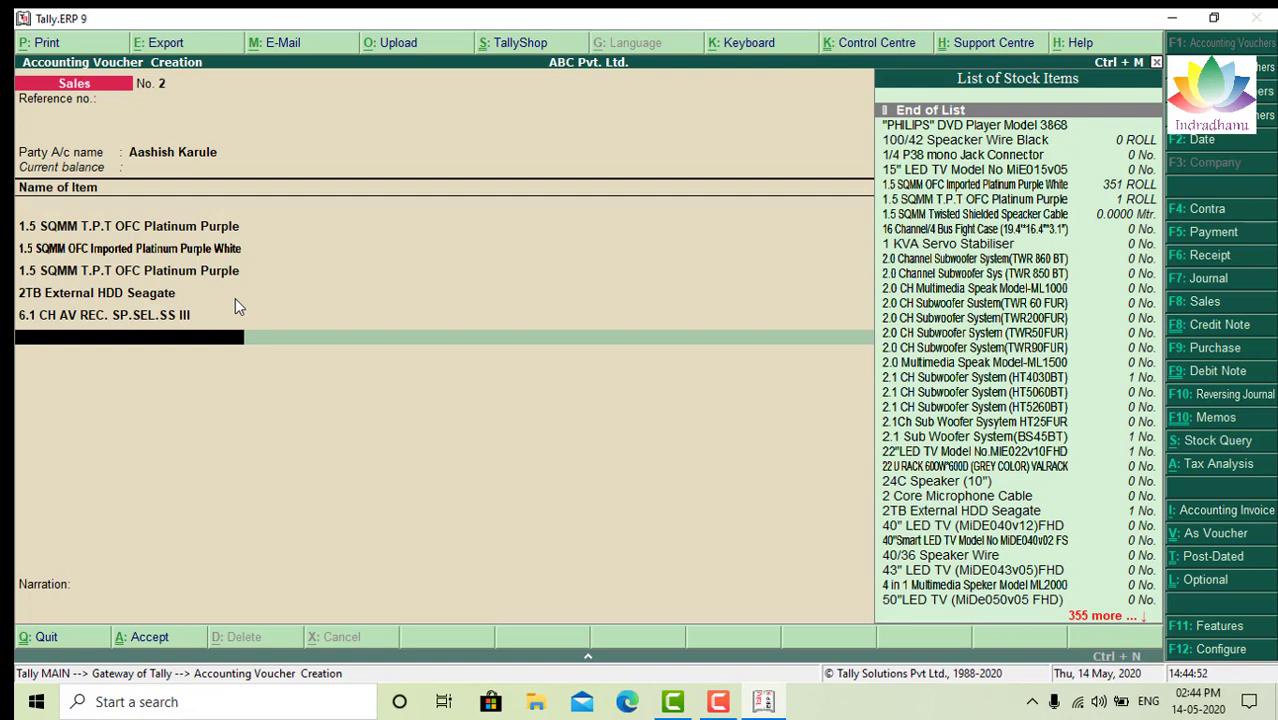
Step: Abandon the unsaved item-wise sales voucher and open a blank sales voucher
key(Escape)
key(y)
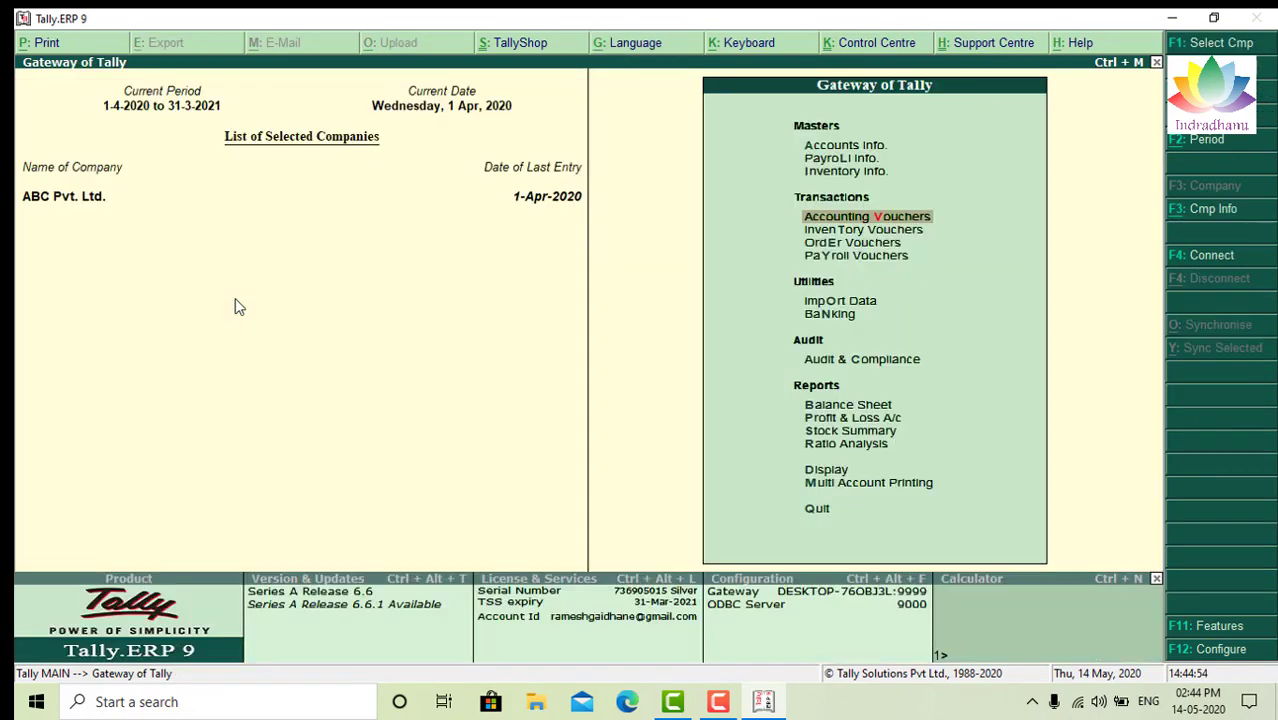
key(Return)
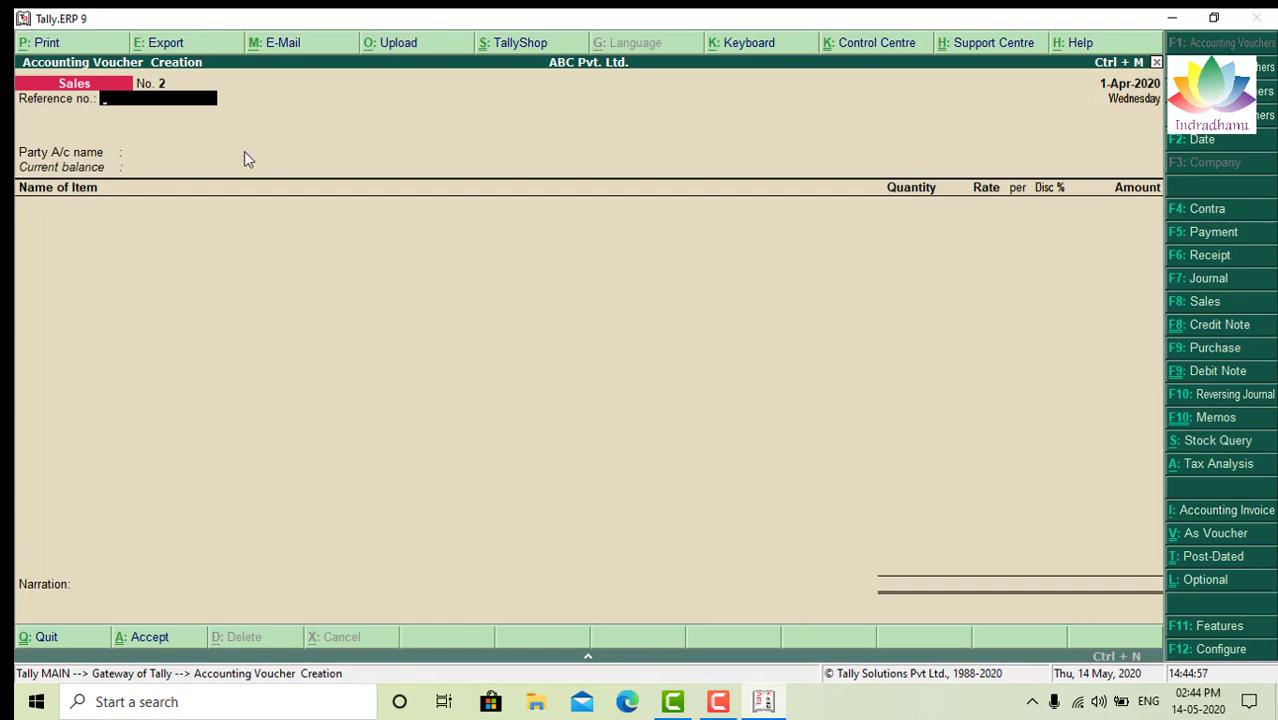
Step: Configure the sales invoice to use a common ledger account for item allocation and save the setting
click(1208, 649)
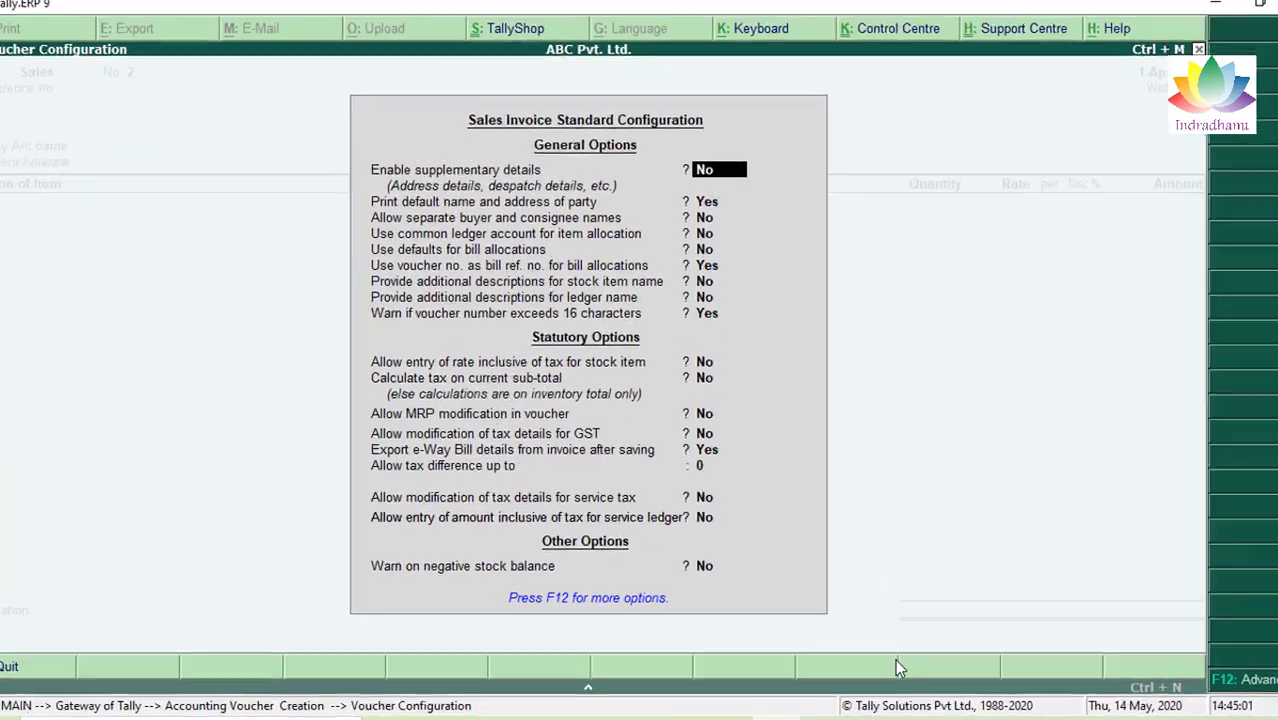
key(Down)
key(Down)
key(Down)
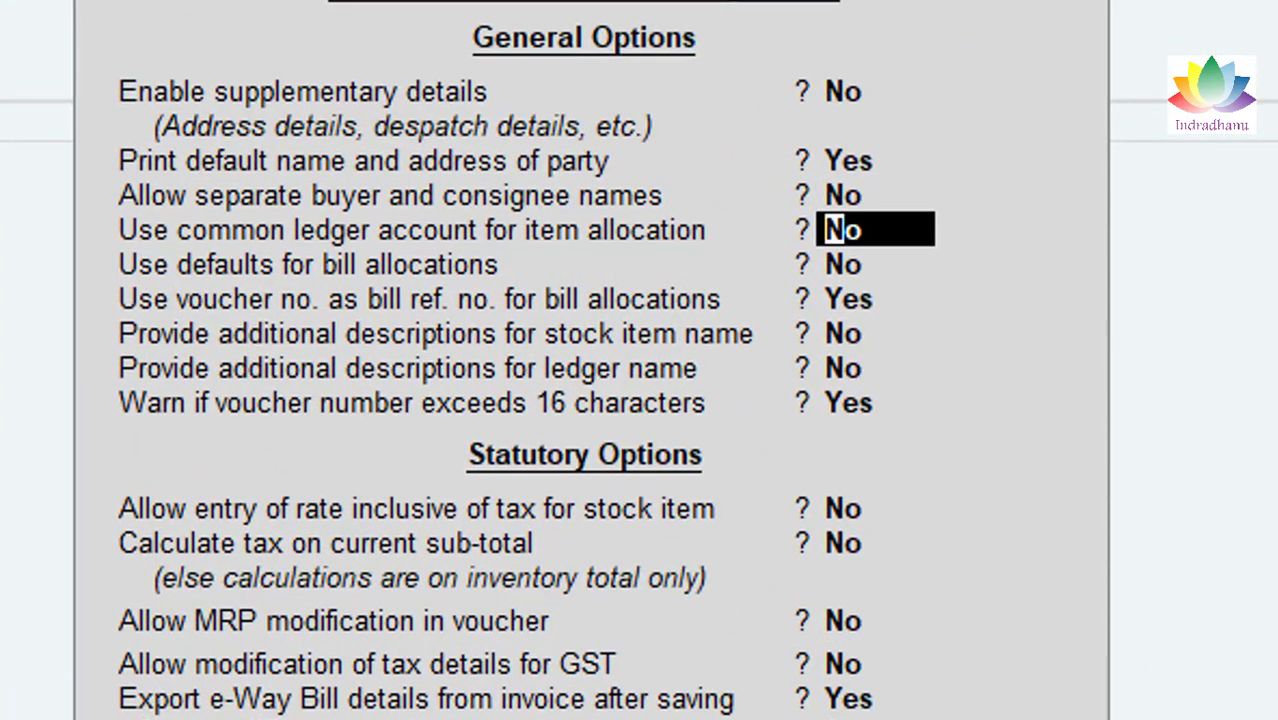
text(y)
key(Return)
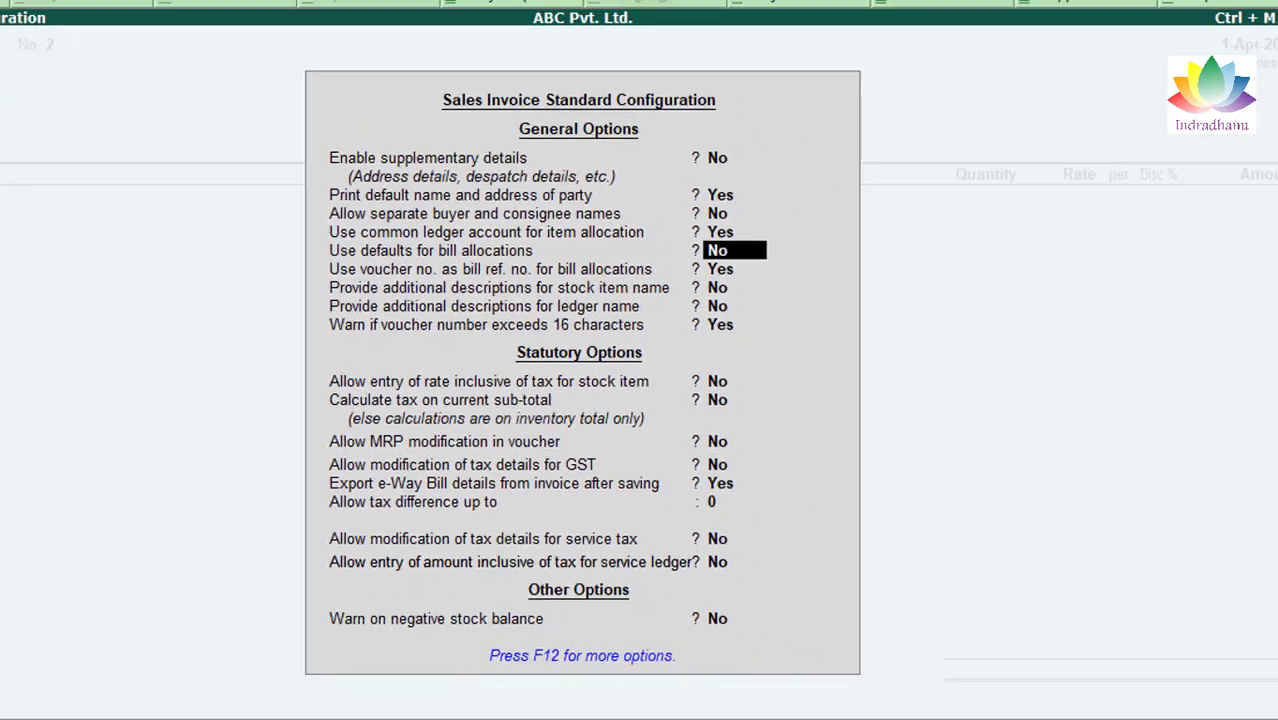
key(ctrl+a)
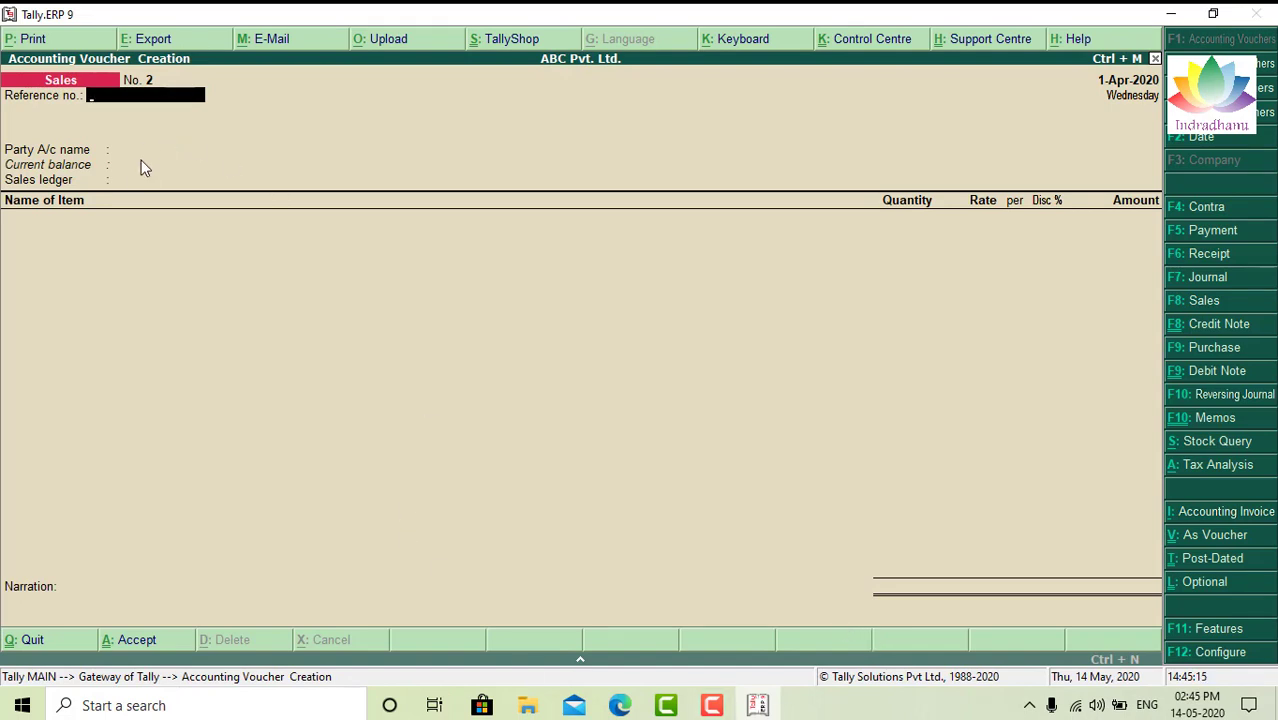
Step: Leave the reference number blank and select AARPEE ENTERPRISES as the party account
key(Return)
key(Return)
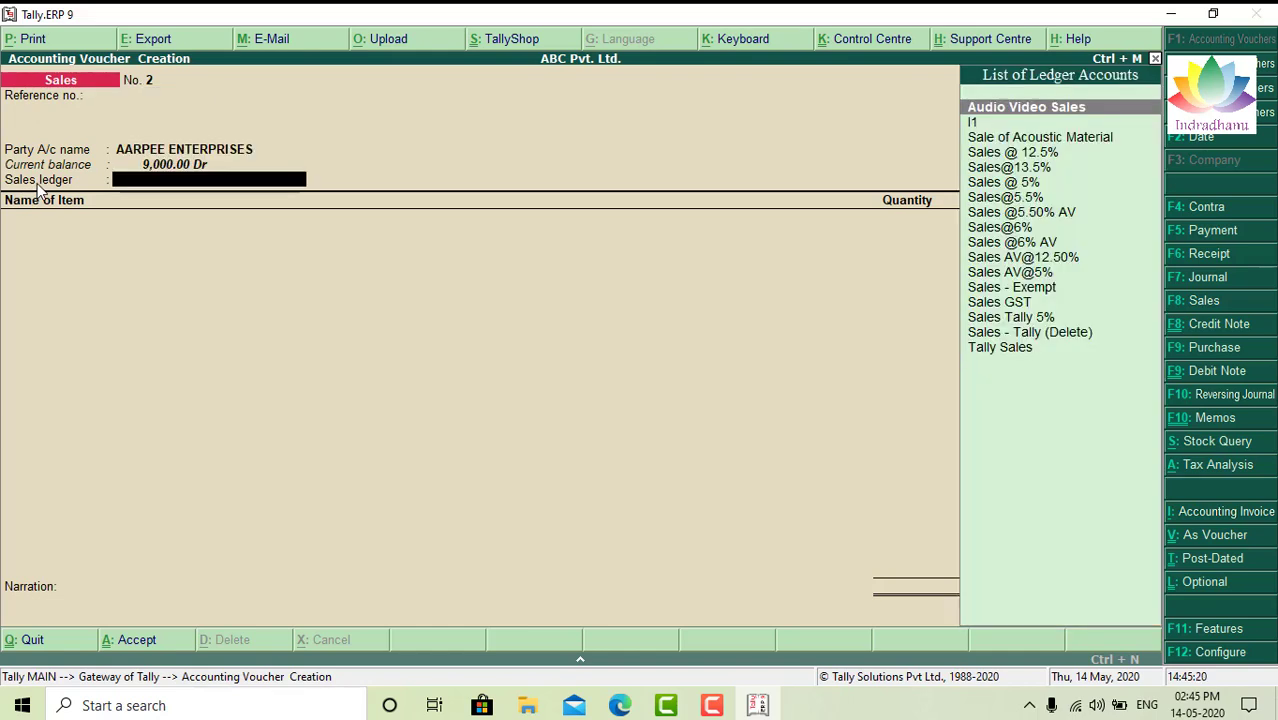
Step: Set the voucher's common ledger account for item allocation option to No, accepting the remaining configuration options
click(1240, 653)
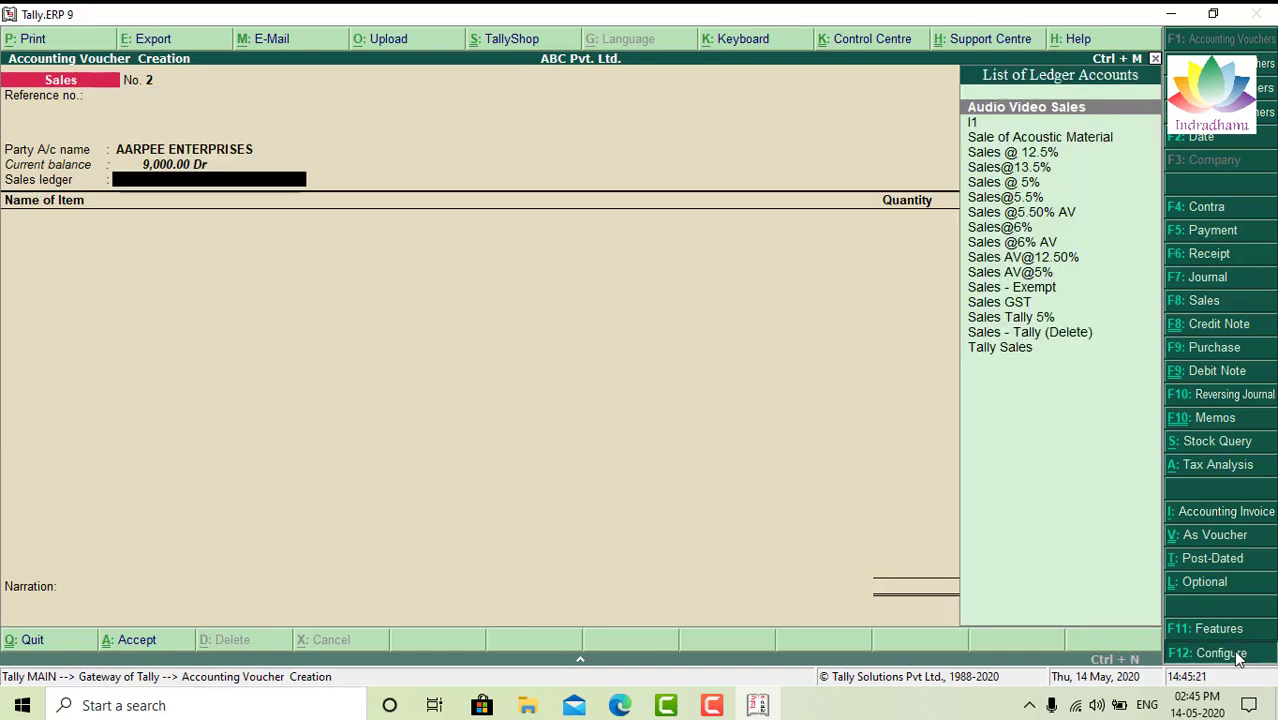
key(Down)
key(Down)
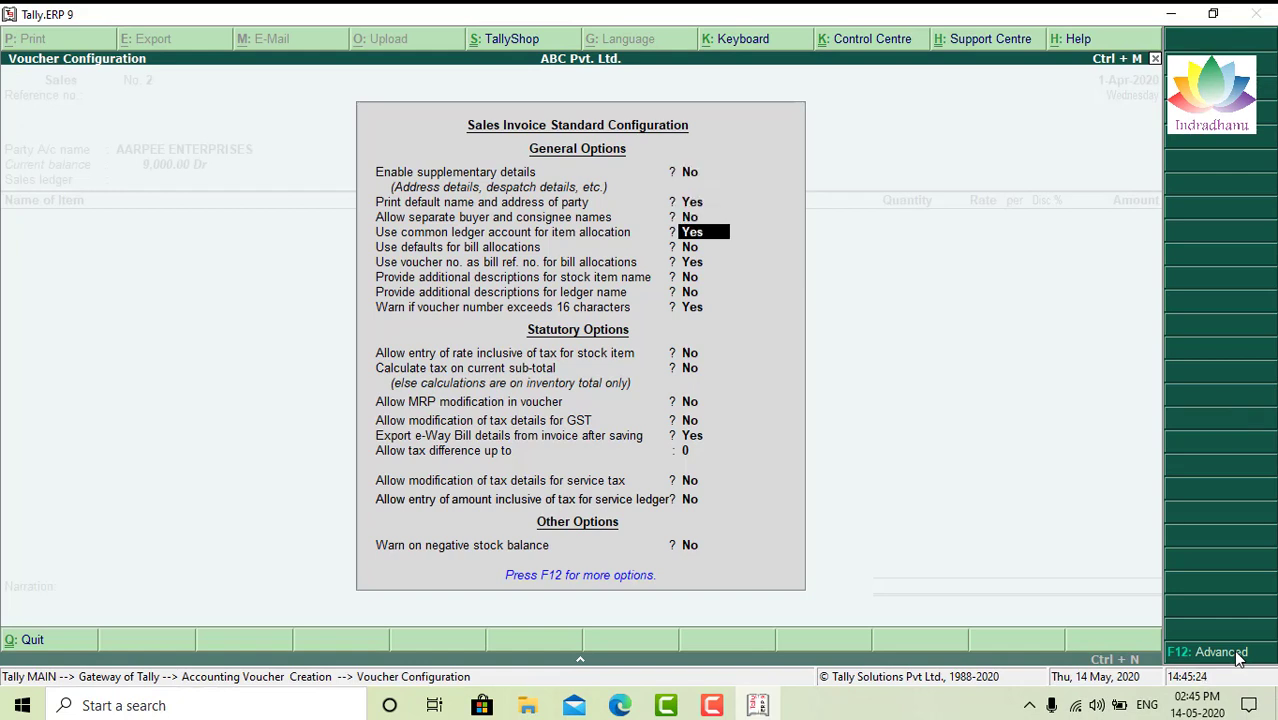
text(n)
key(Return)
key(Return)
key(Return)
key(Return)
key(Return)
key(Return)
key(Return)
key(Return)
key(Return)
key(Return)
key(Return)
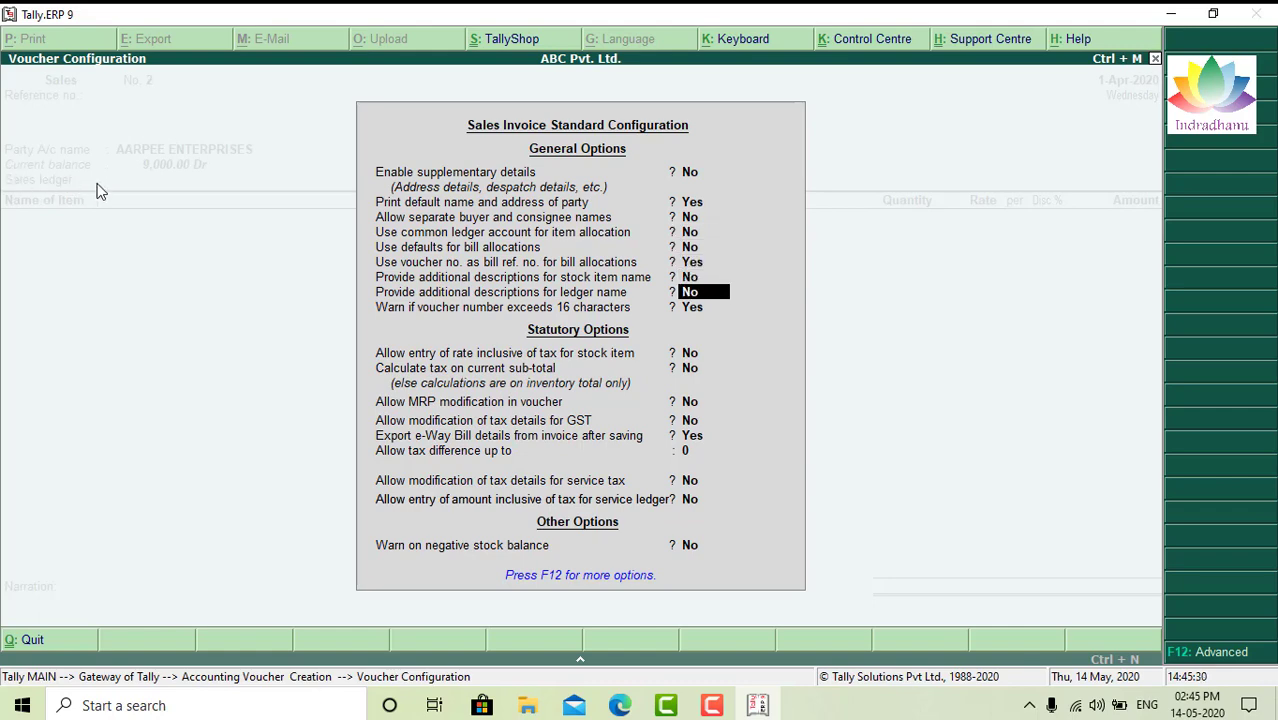
key(Return)
key(Return)
key(Return)
key(Return)
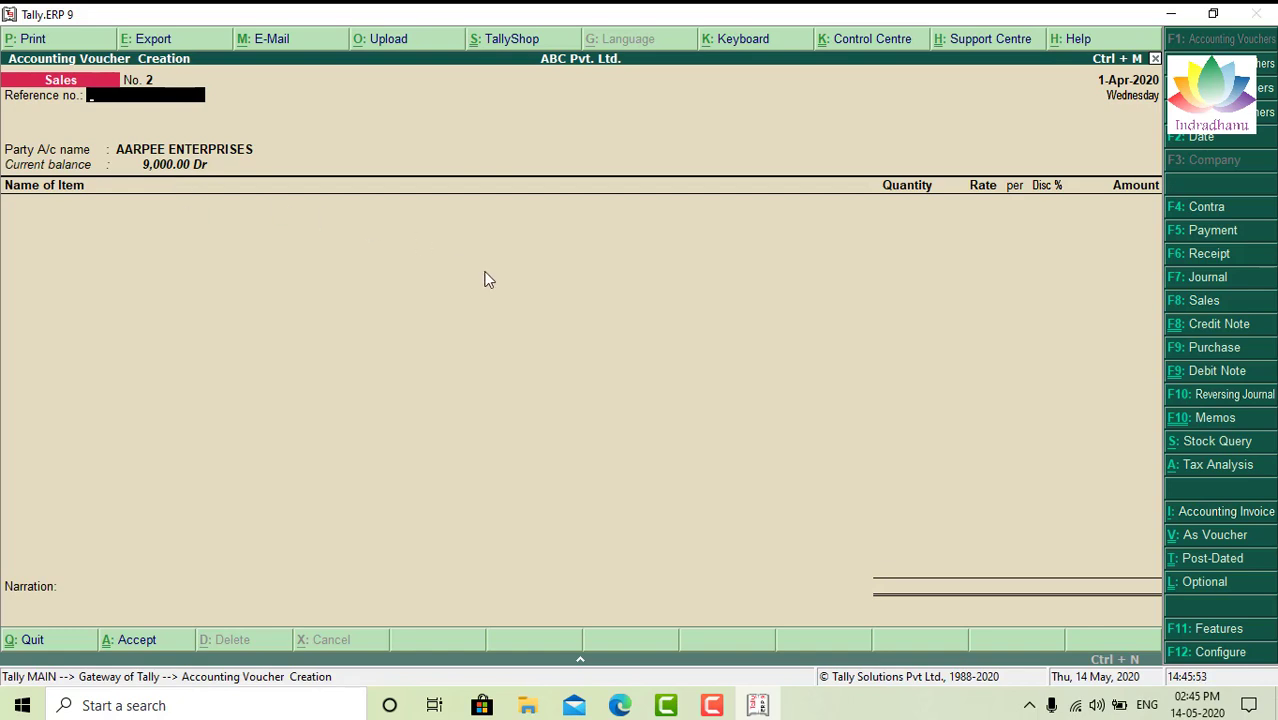
Step: Set the common ledger account for item allocation option to Yes and accept the remaining configuration options
click(1220, 652)
key(Return)
key(Return)
key(Return)
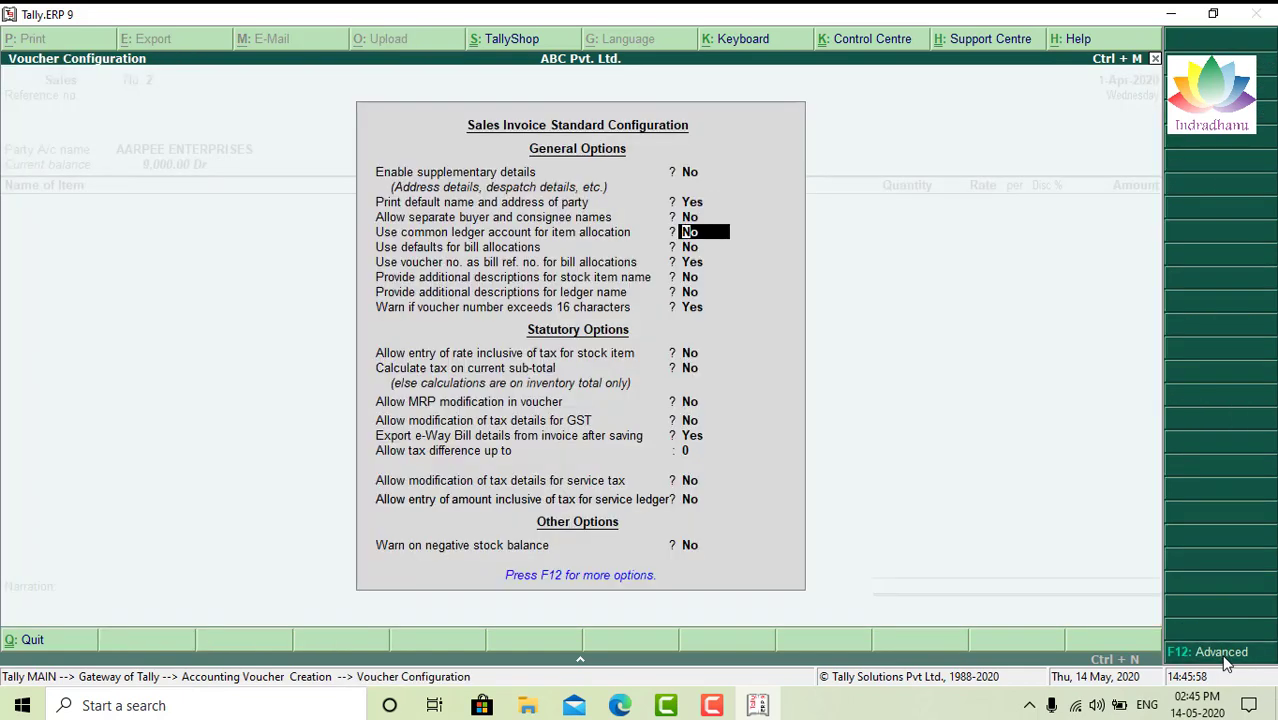
text(y)
key(Return)
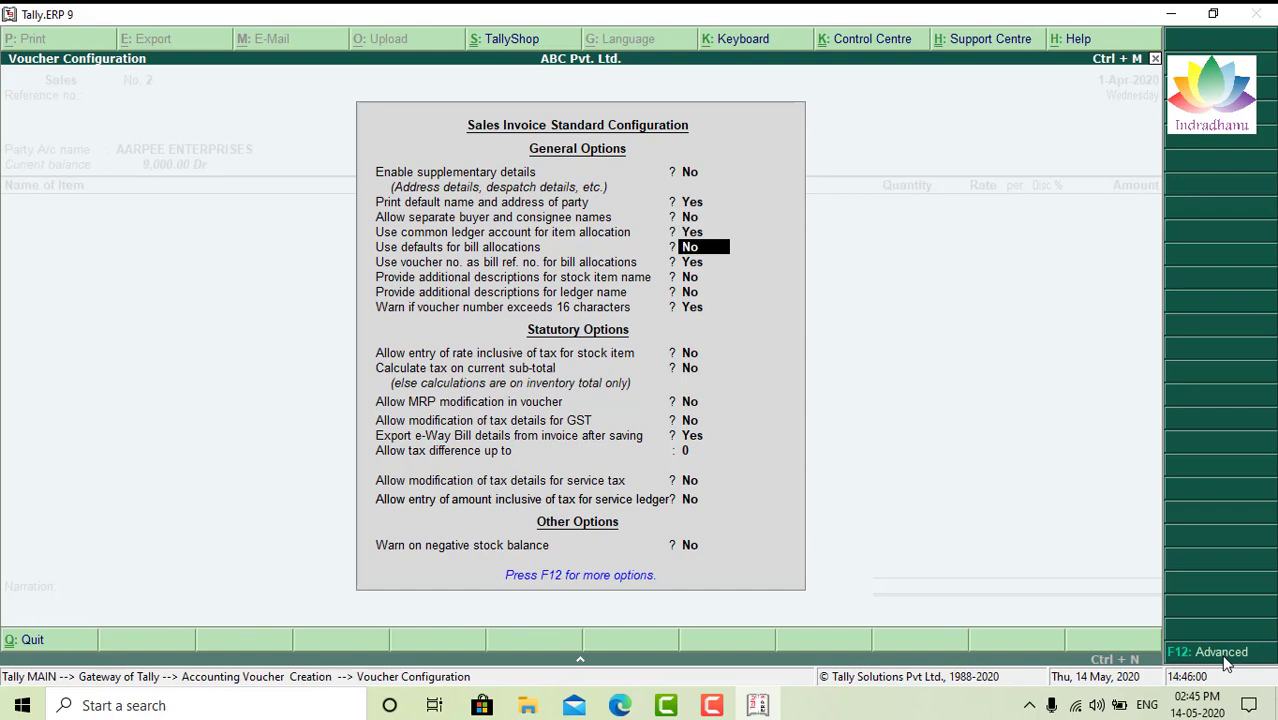
key(Return)
key(Return)
key(Return)
key(Return)
key(Return)
key(Return)
key(Return)
key(Return)
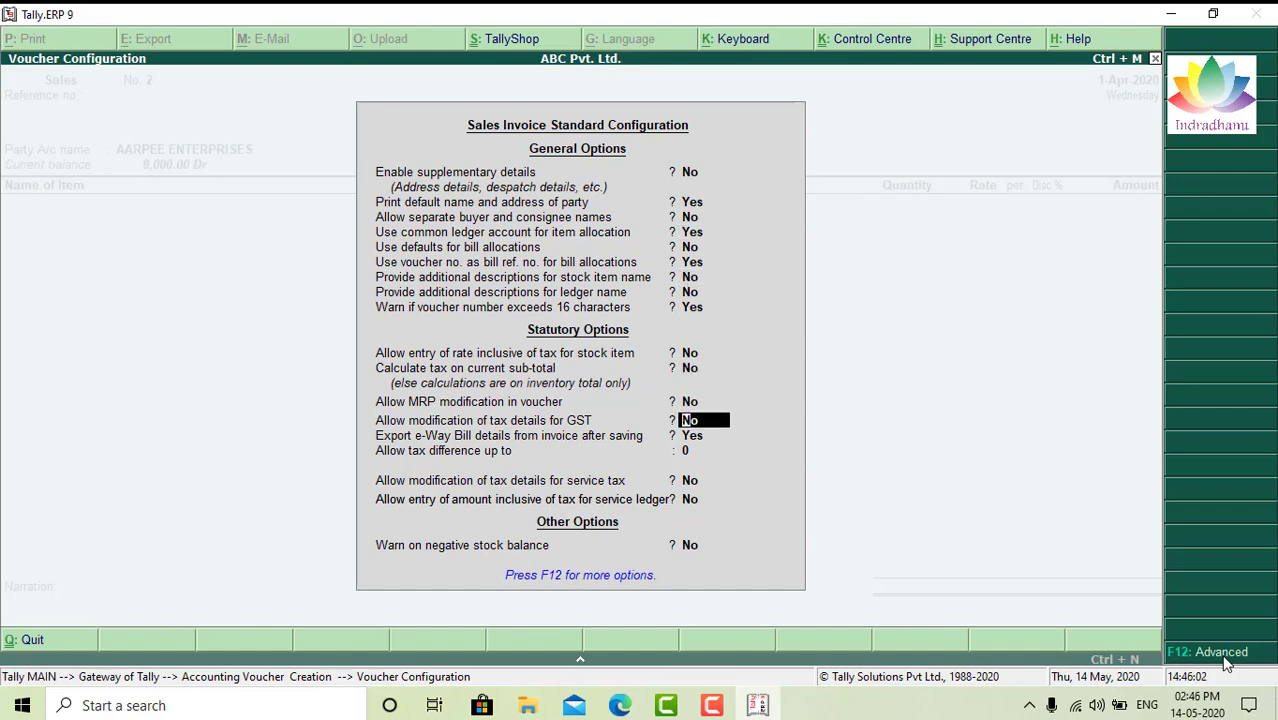
key(Return)
key(Return)
key(Return)
key(Return)
key(Return)
key(Return)
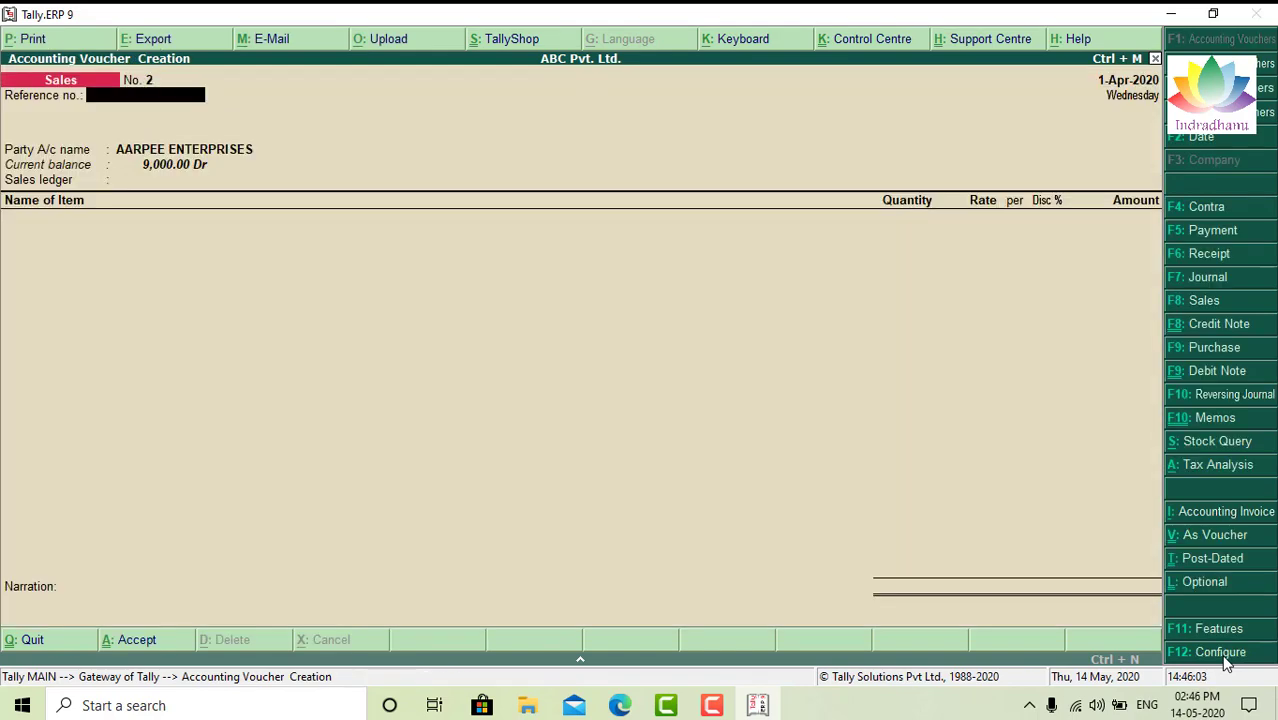
Step: Keep AARPEE ENTERPRISES as the party and choose Audio Video Sales as the voucher's common sales ledger
key(Return)
key(Return)
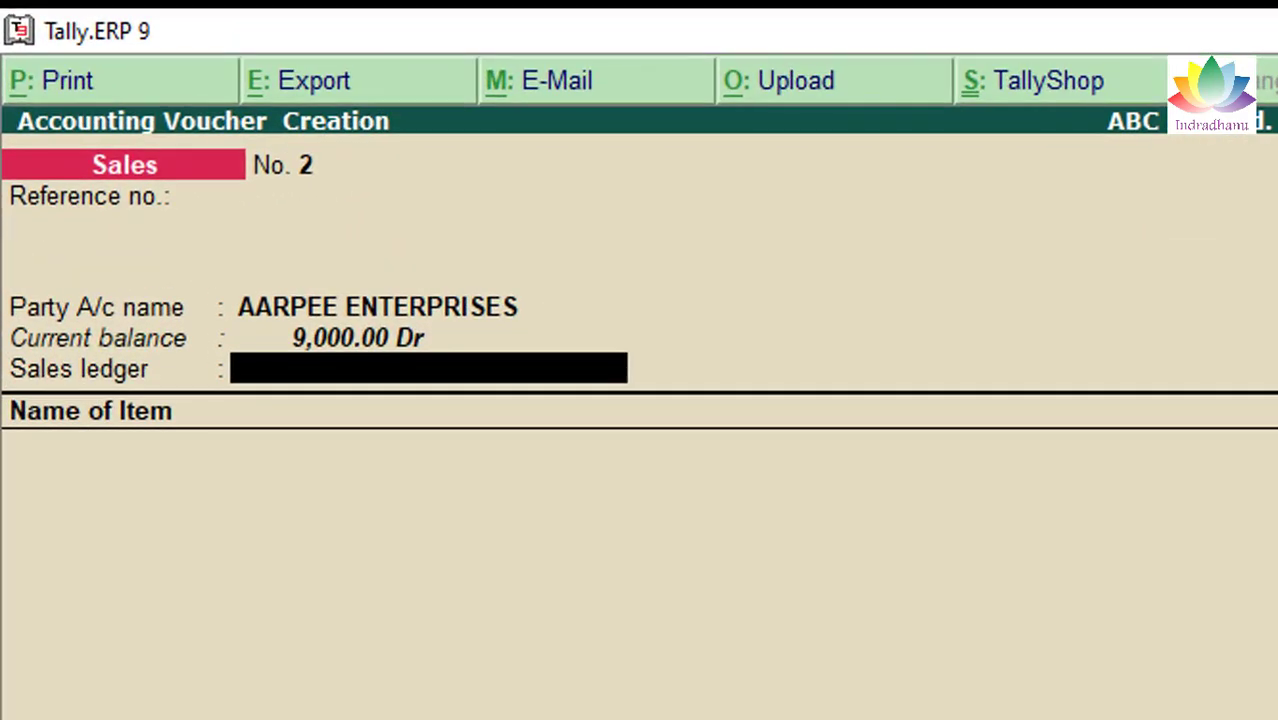
key(Return)
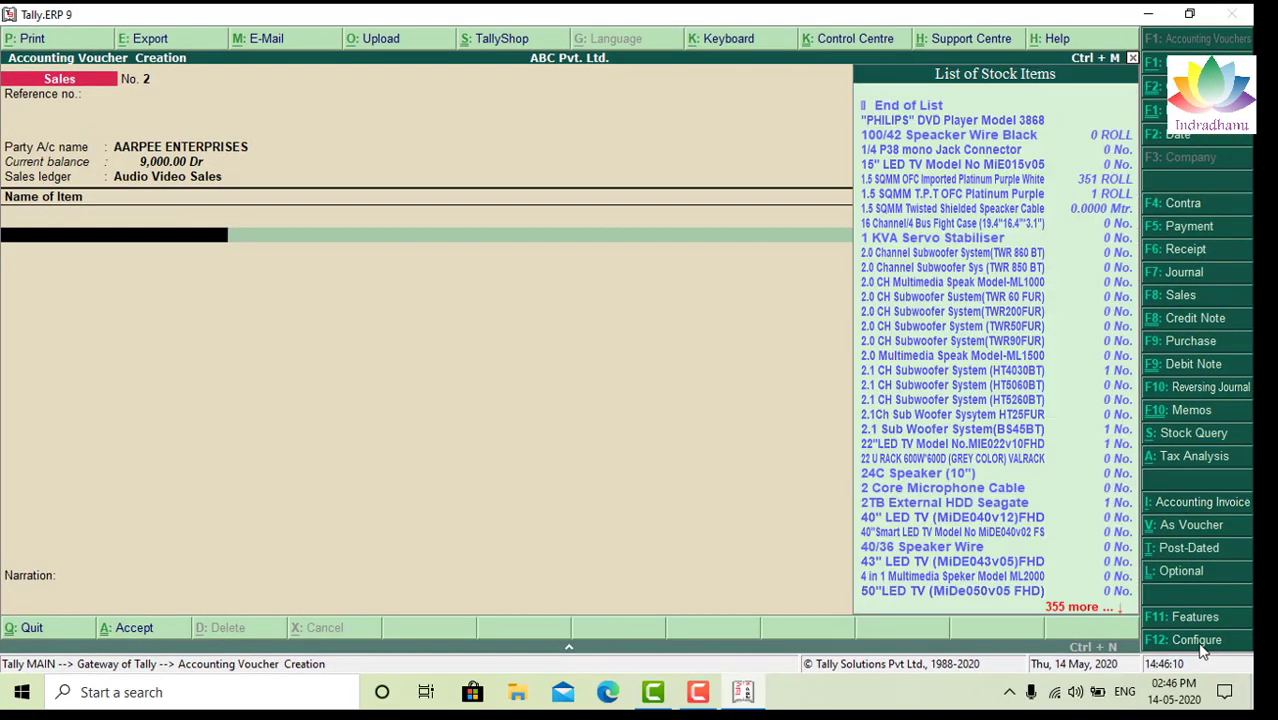
Step: Choose 1.5 SQMM OFC Imported Platinum Purple White as the first stock item, supplied from the Amravati godown
key(Down)
key(Down)
key(Down)
key(Down)
key(Down)
key(Return)
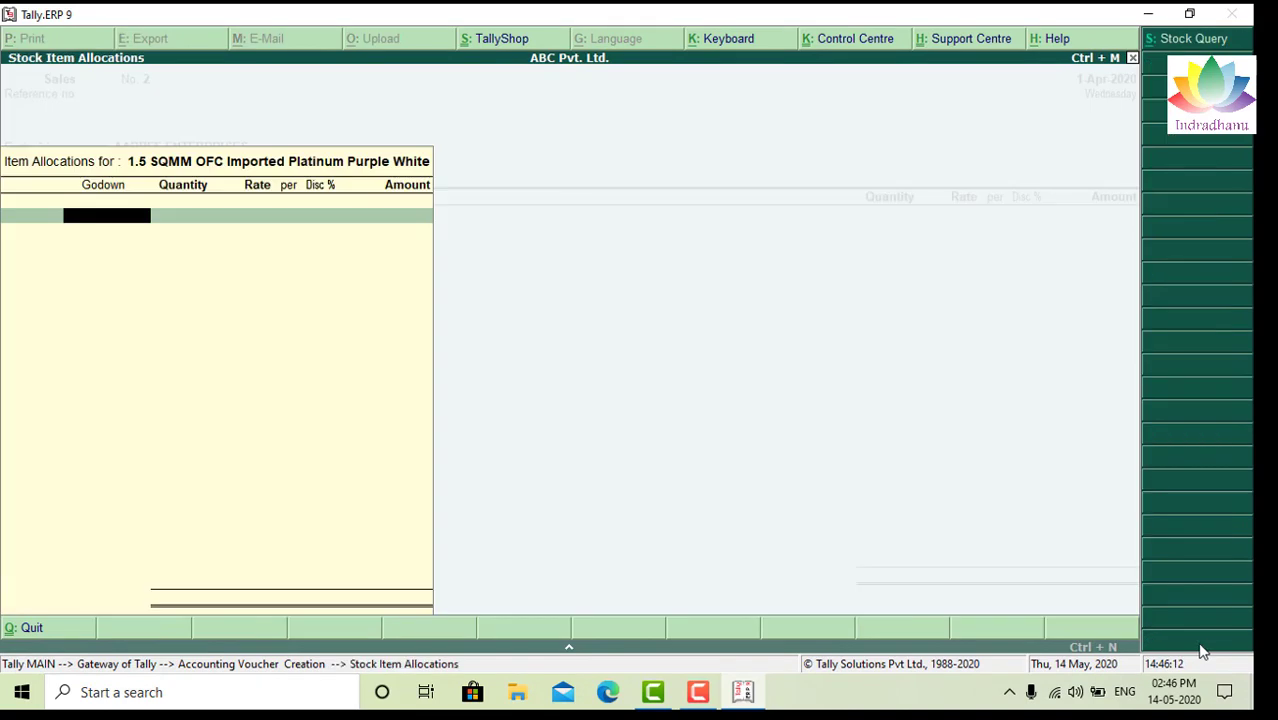
key(Return)
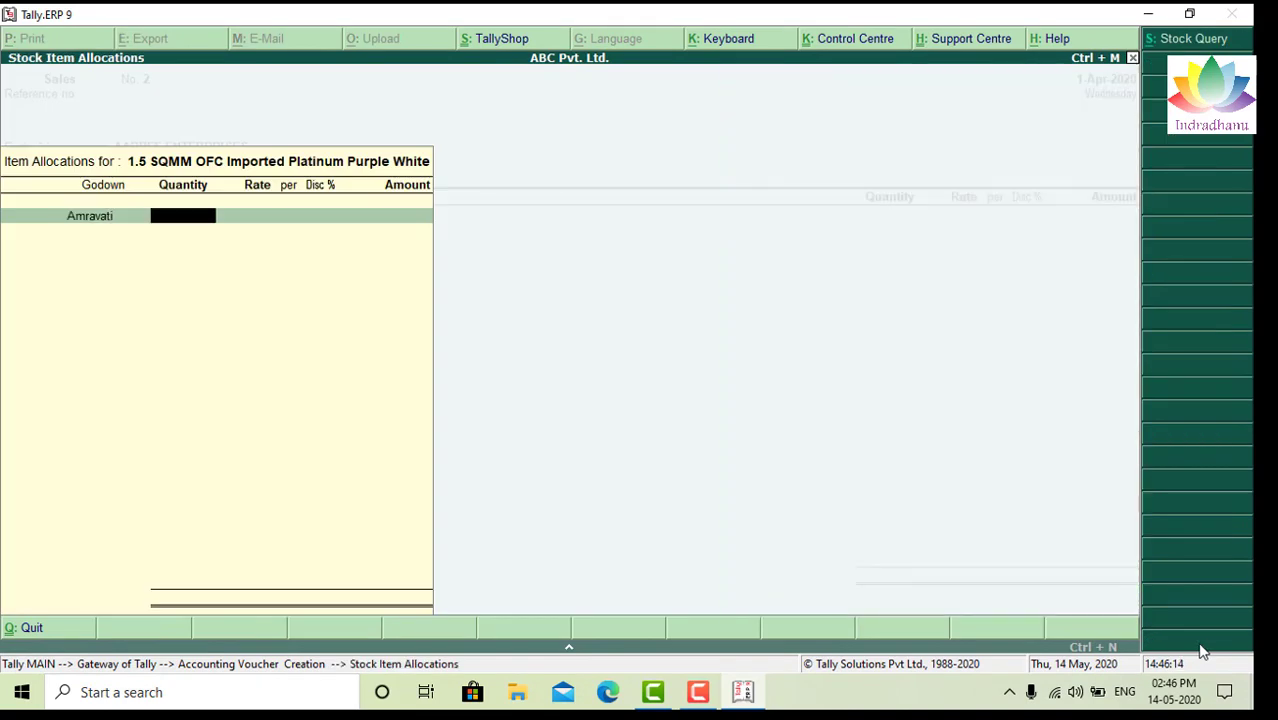
text(3000)
key(Return)
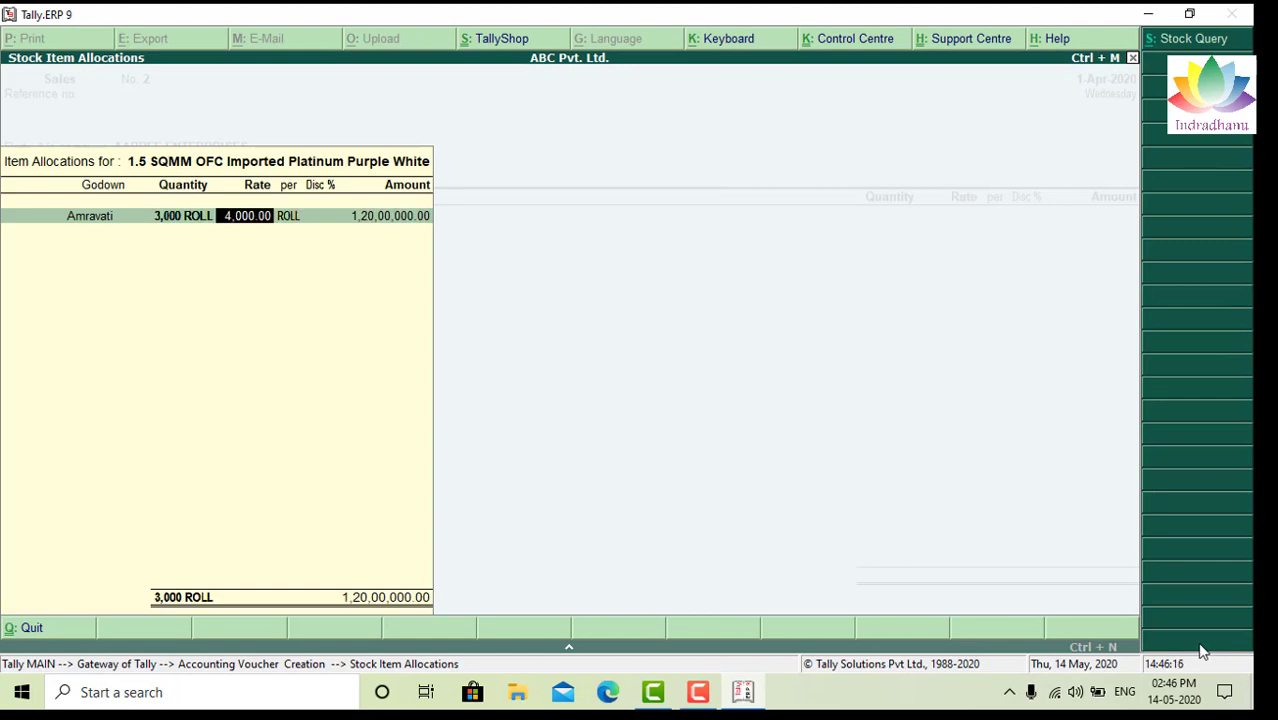
key(Return)
key(Return)
key(BackSpace)
key(BackSpace)
key(BackSpace)
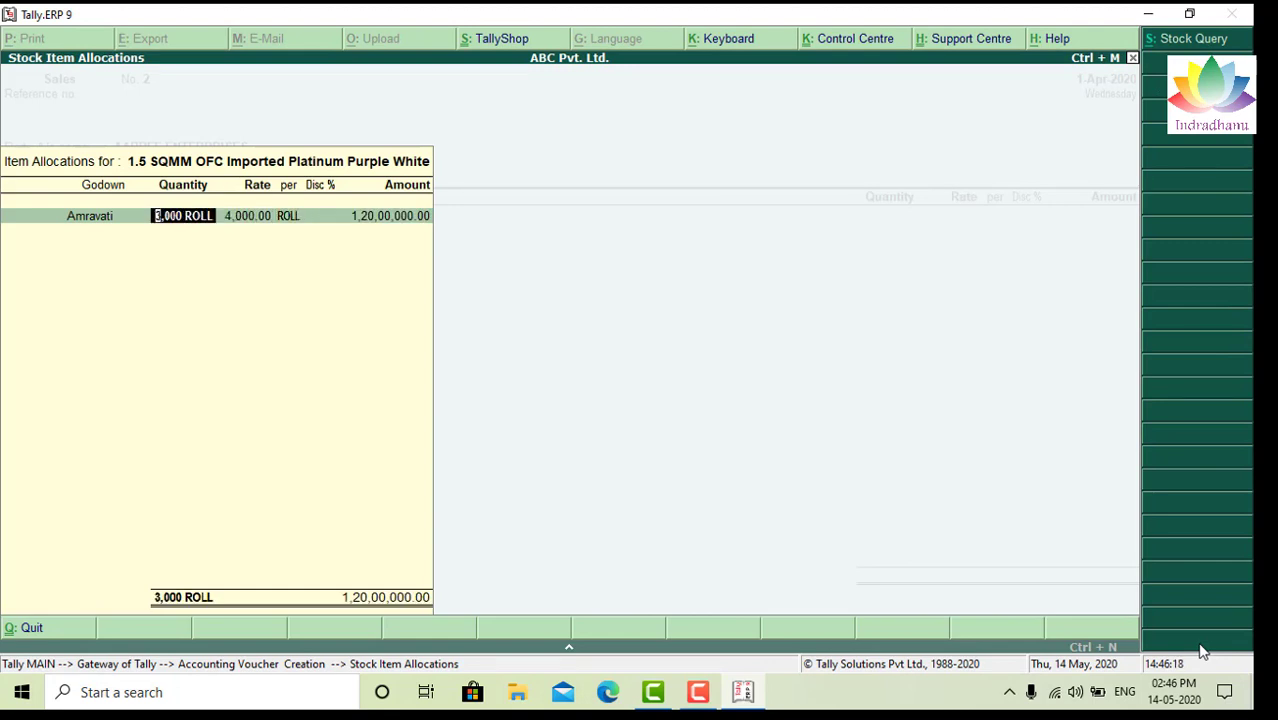
Step: Set the first item's quantity to 2 ROLL at a rate of 4000 without discount and accept its amount
text(2)
key(Return)
key(Return)
key(Return)
key(Return)
key(Return)
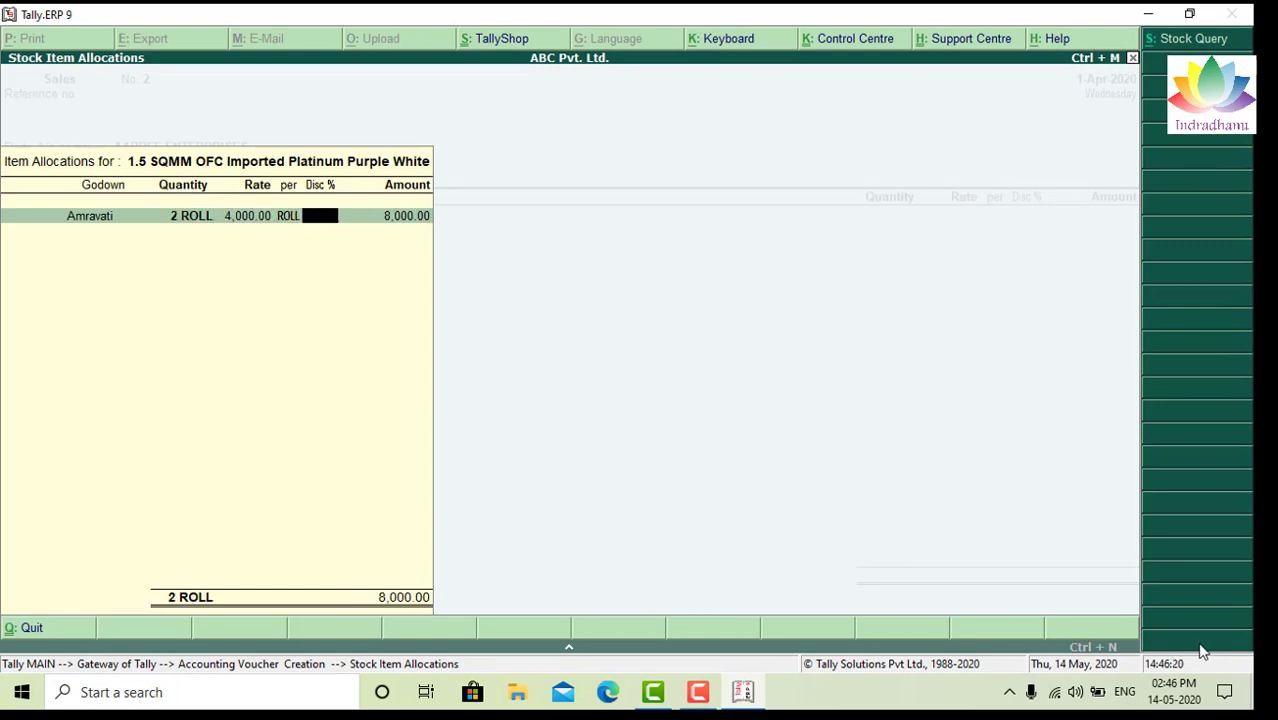
key(Return)
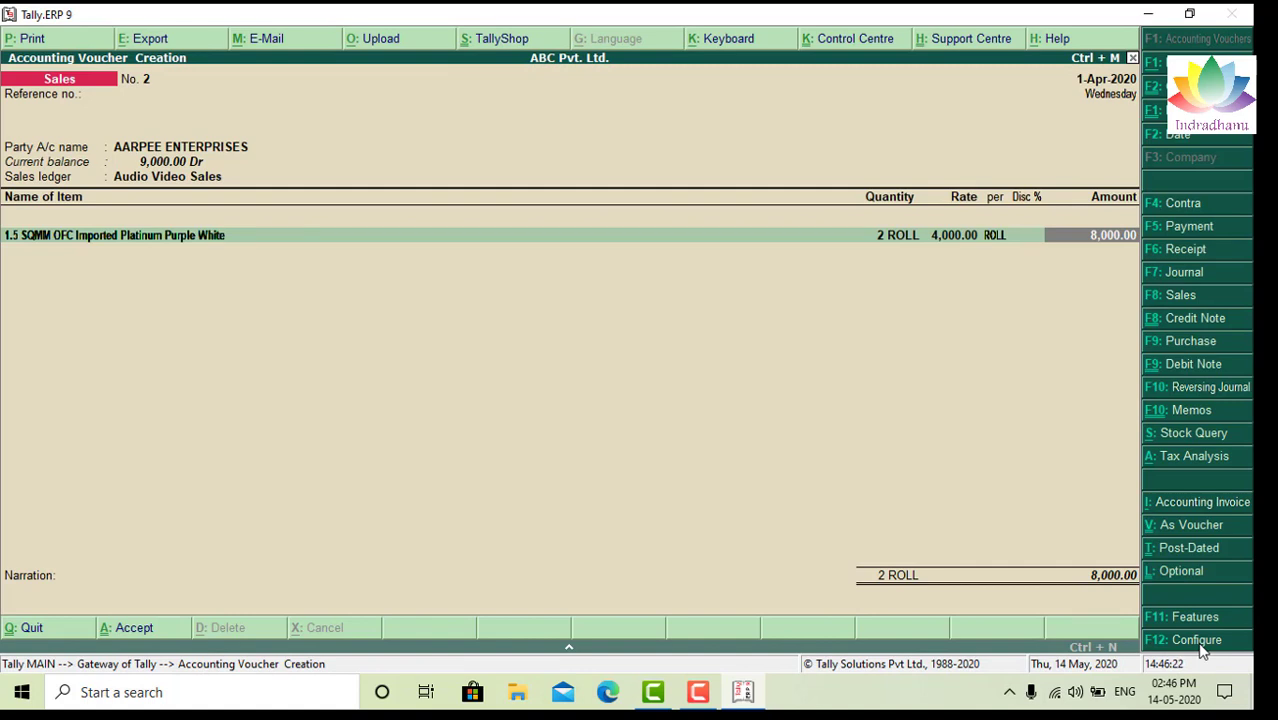
key(Return)
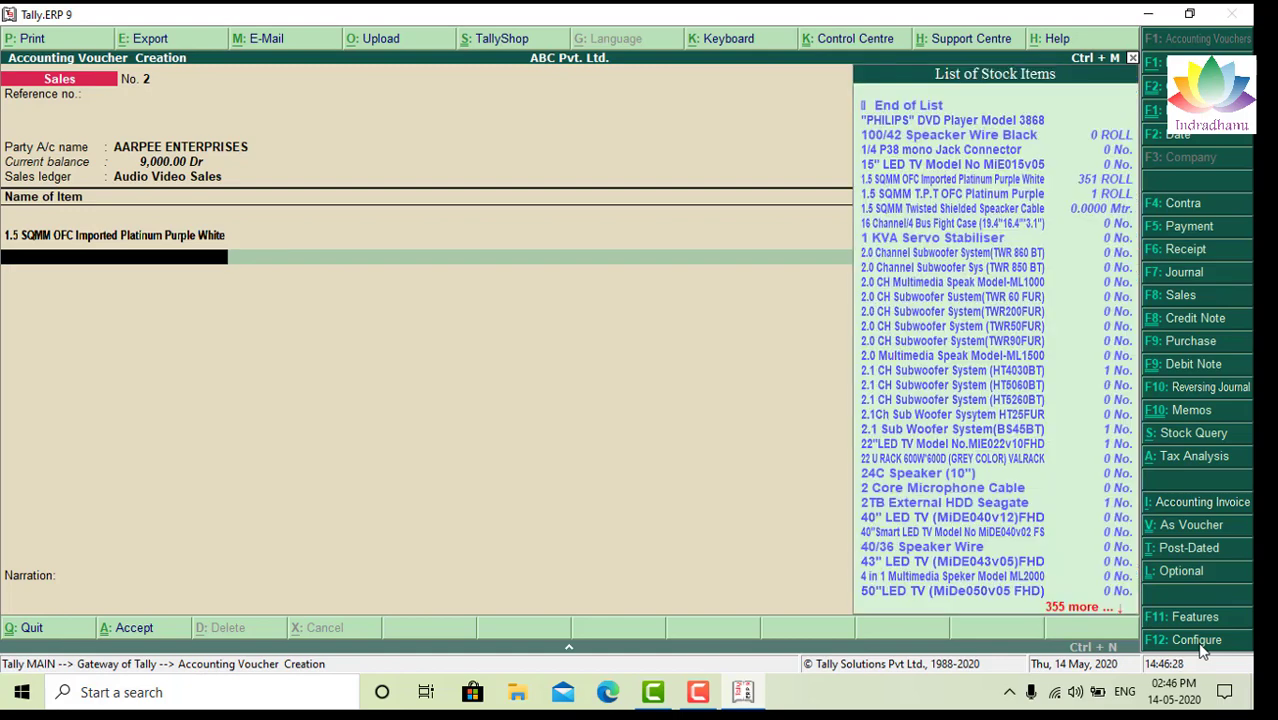
Step: Choose 1.5 SQMM T.P.T OFC Platinum Purple as the second stock item, supplied from the Amravati godown
key(Down)
key(Down)
key(Down)
key(Down)
key(Down)
key(Down)
key(Return)
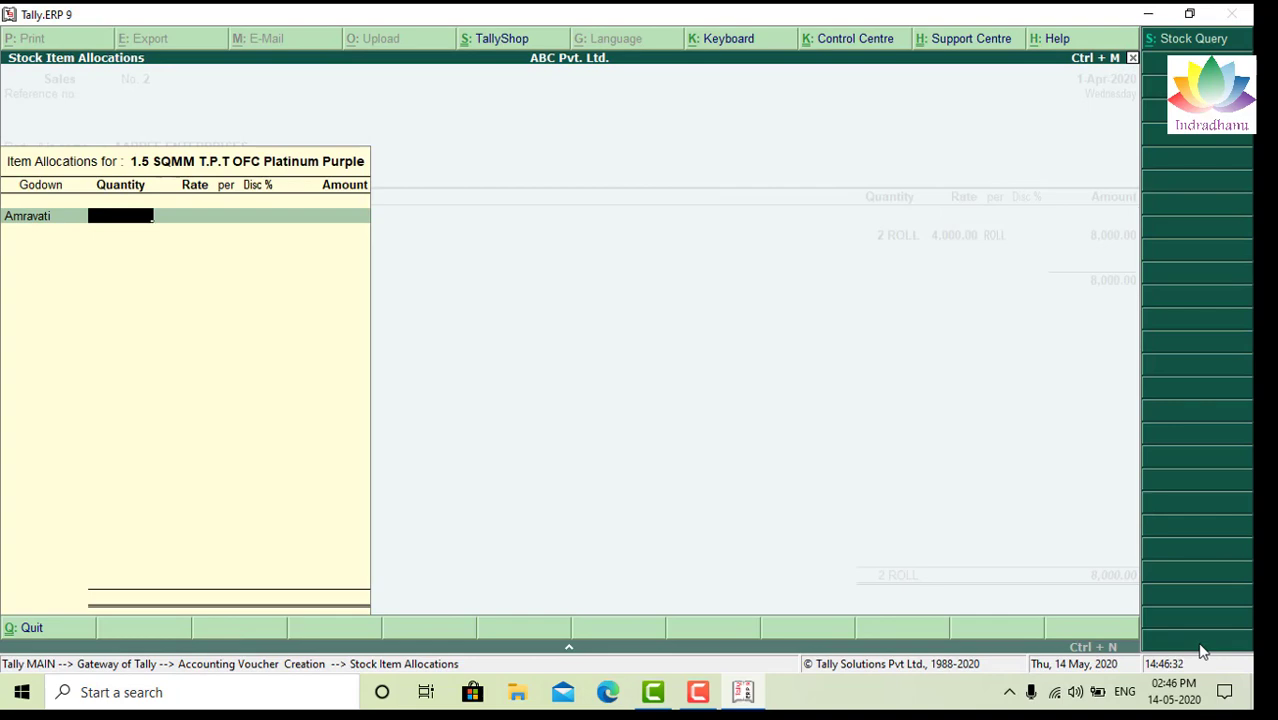
Step: Allocate 1 ROLL of the second item at a rate of 3000 without discount and accept its amount
text(1)
key(Return)
text(3000)
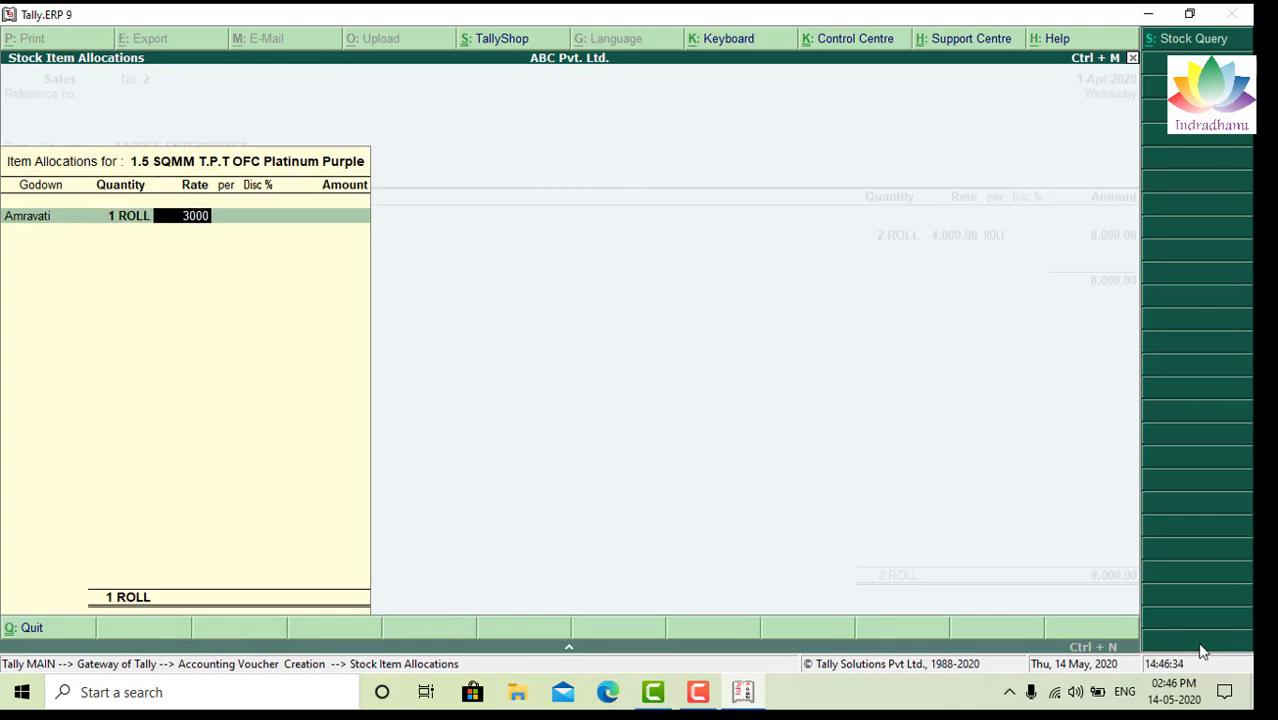
key(Return)
key(Return)
key(Return)
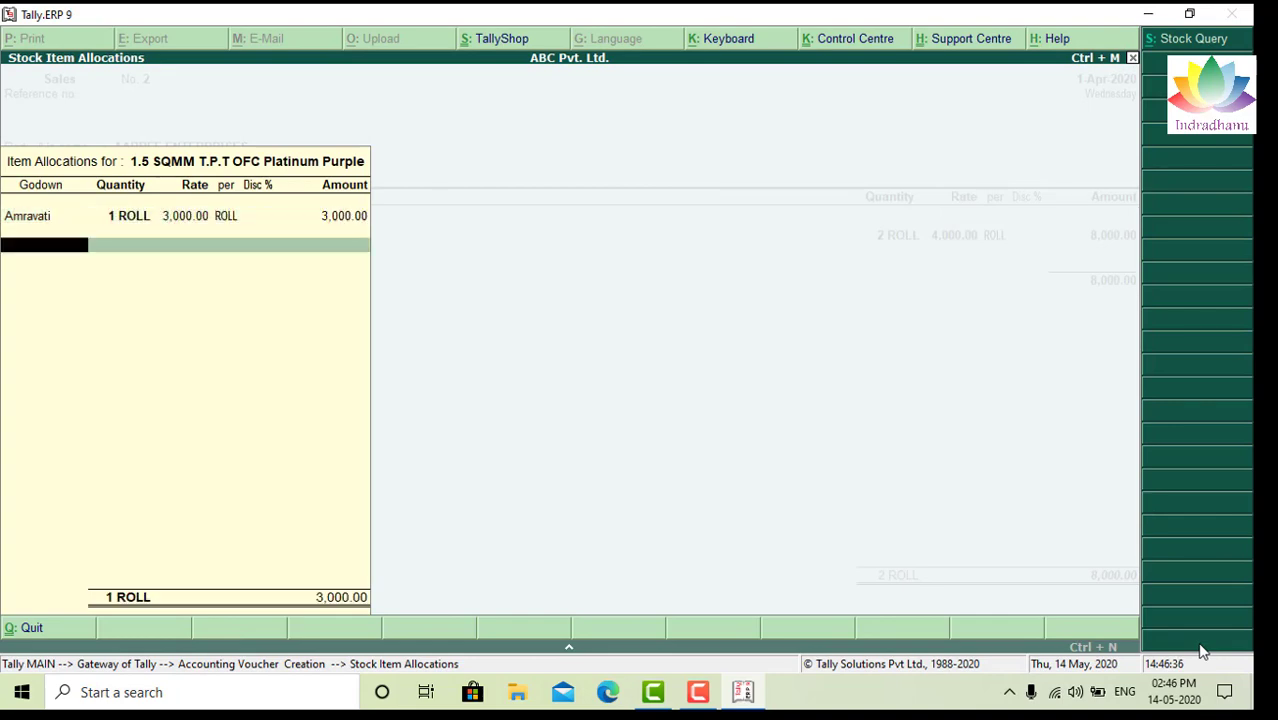
key(Return)
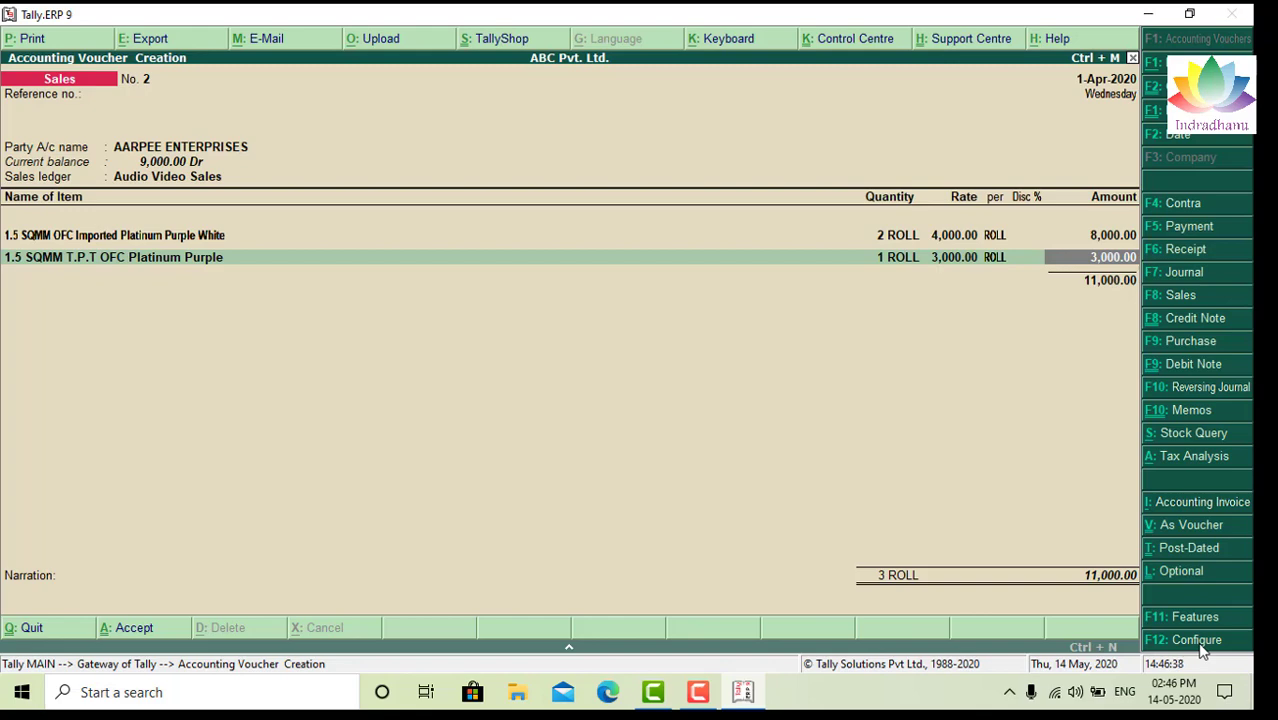
key(Return)
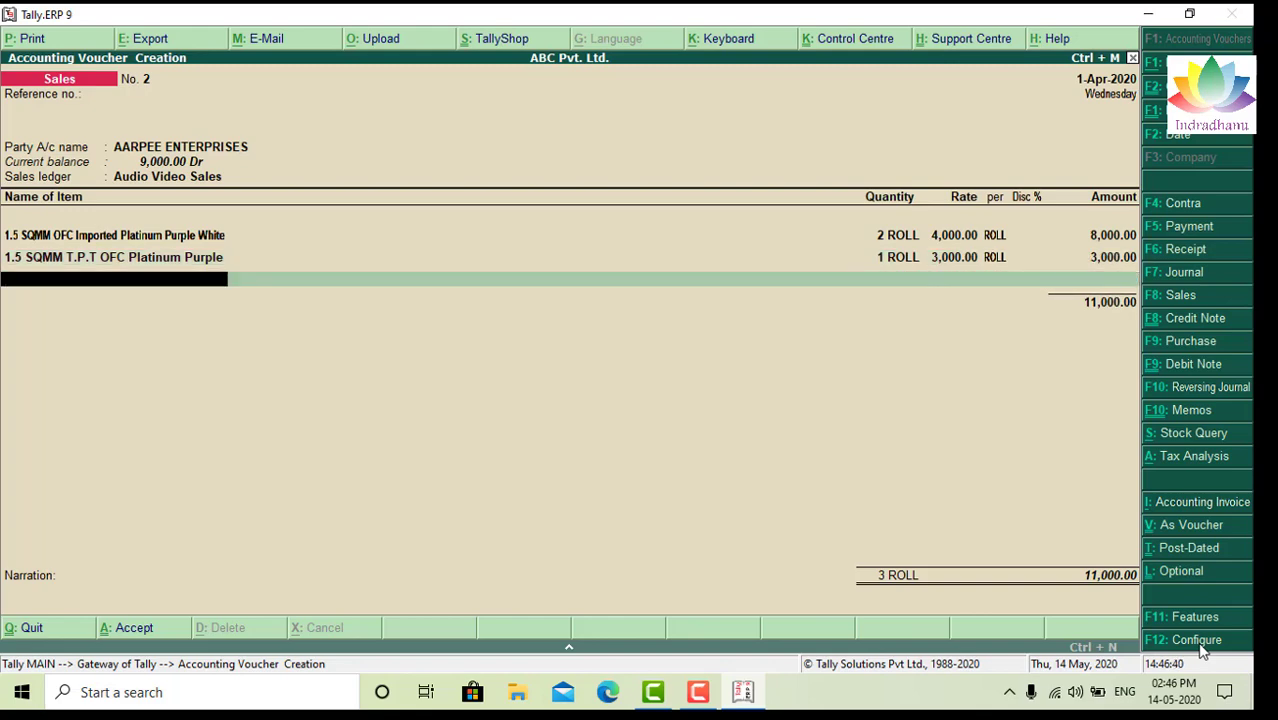
Step: Choose 2TB External HDD Seagate as the third stock item on the voucher
key(Down)
key(Down)
key(Down)
key(Down)
key(Down)
key(Down)
key(Down)
key(Down)
key(Down)
key(Down)
key(Down)
key(Down)
key(Down)
key(Down)
key(Down)
key(Down)
key(Down)
key(Down)
key(Down)
key(Down)
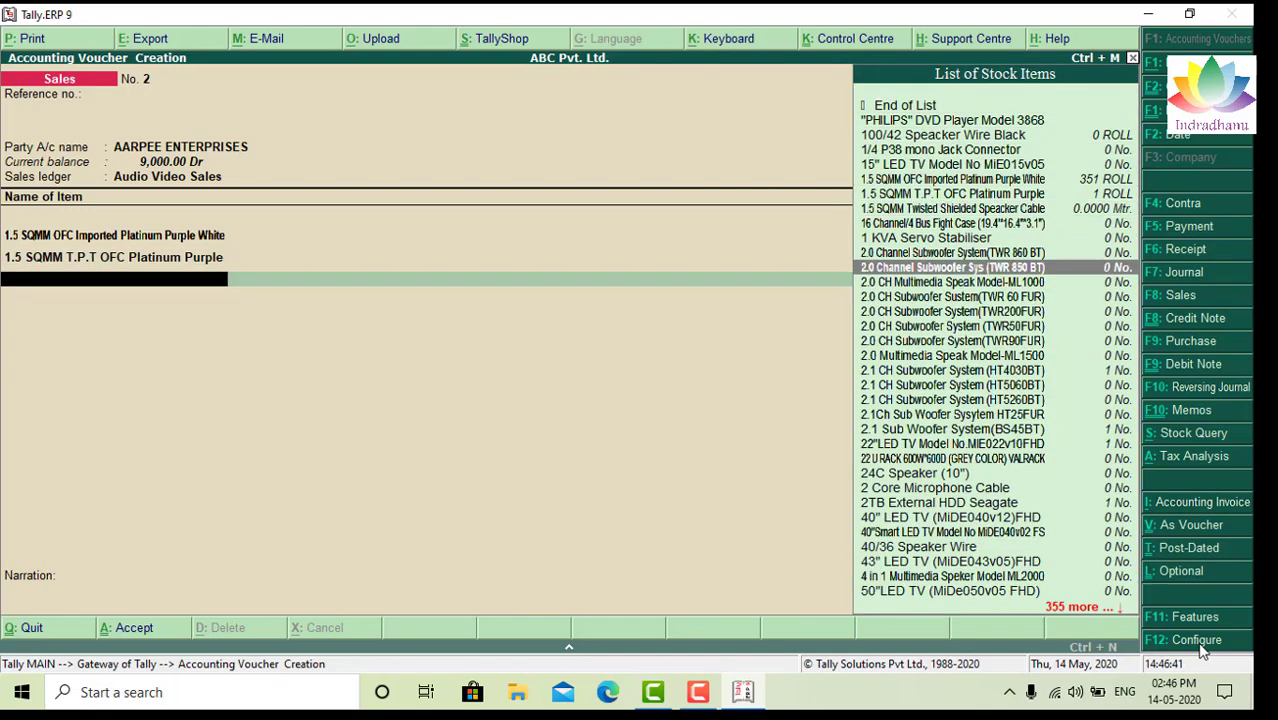
key(Return)
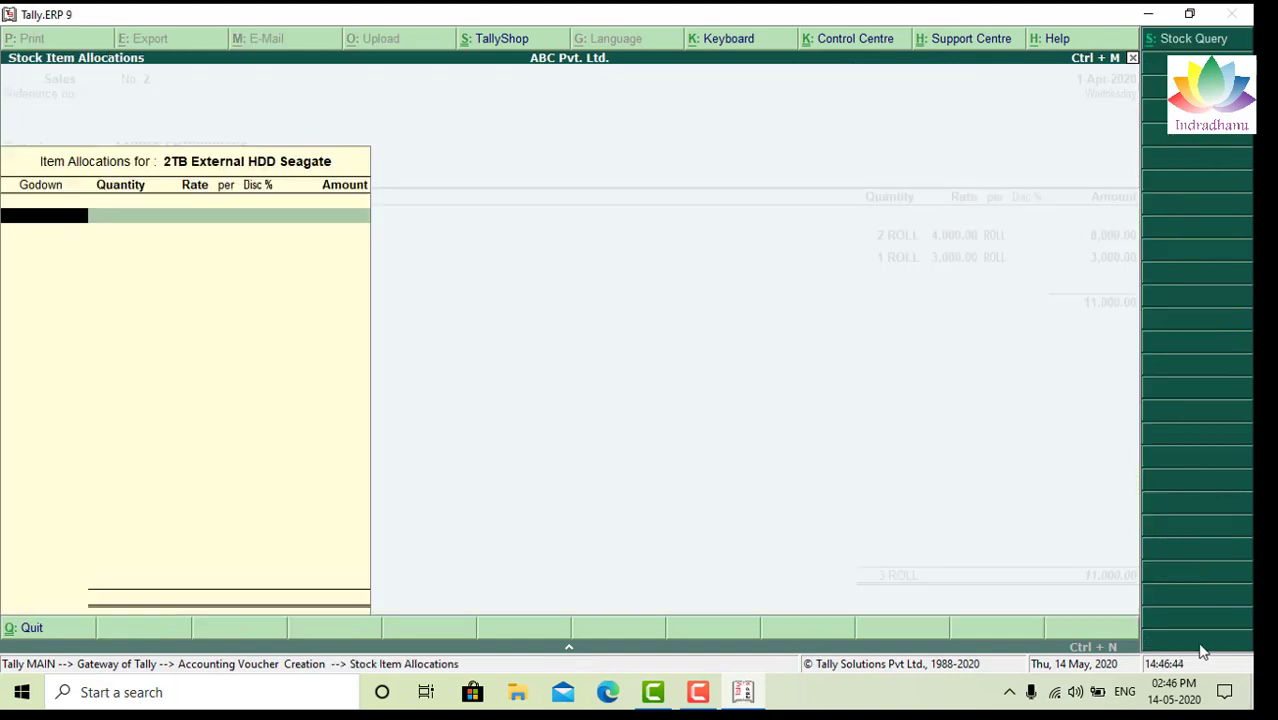
Step: Allocate 1 No. of the third item from the Amravati godown at a rate of 3789 without discount and accept its amount
text(A)
key(Return)
text(1)
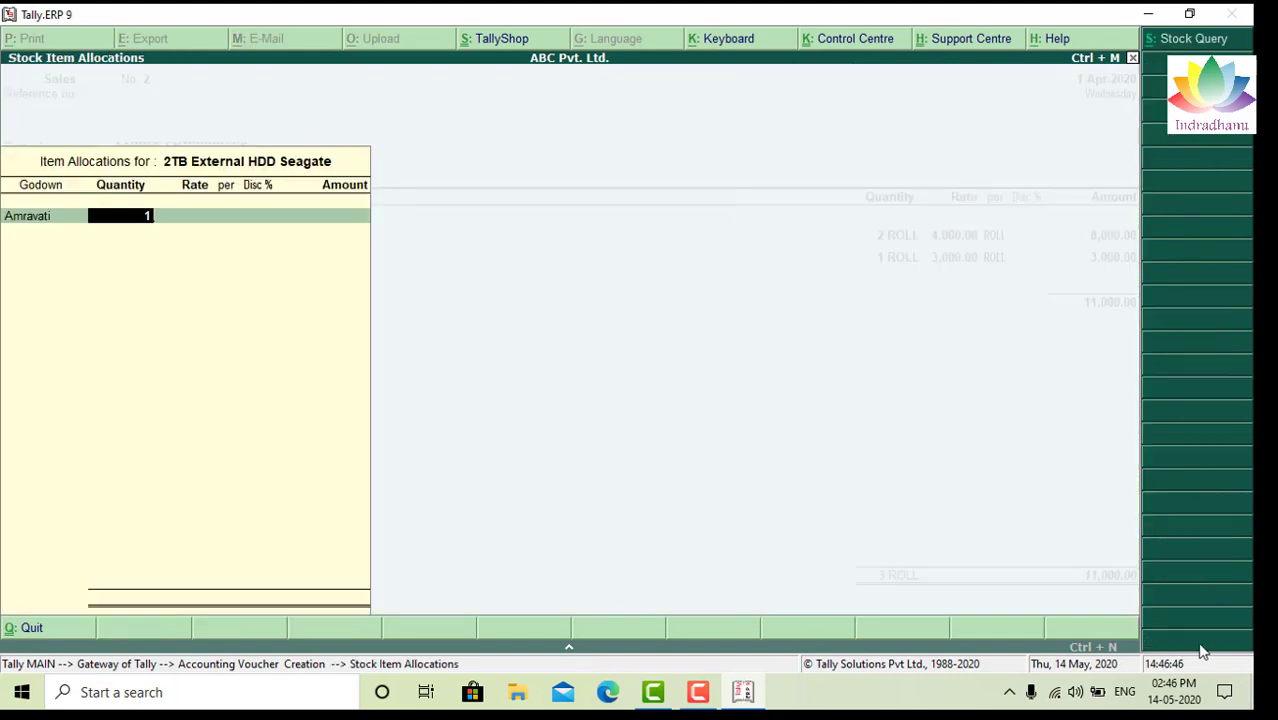
key(Return)
text(3,789)
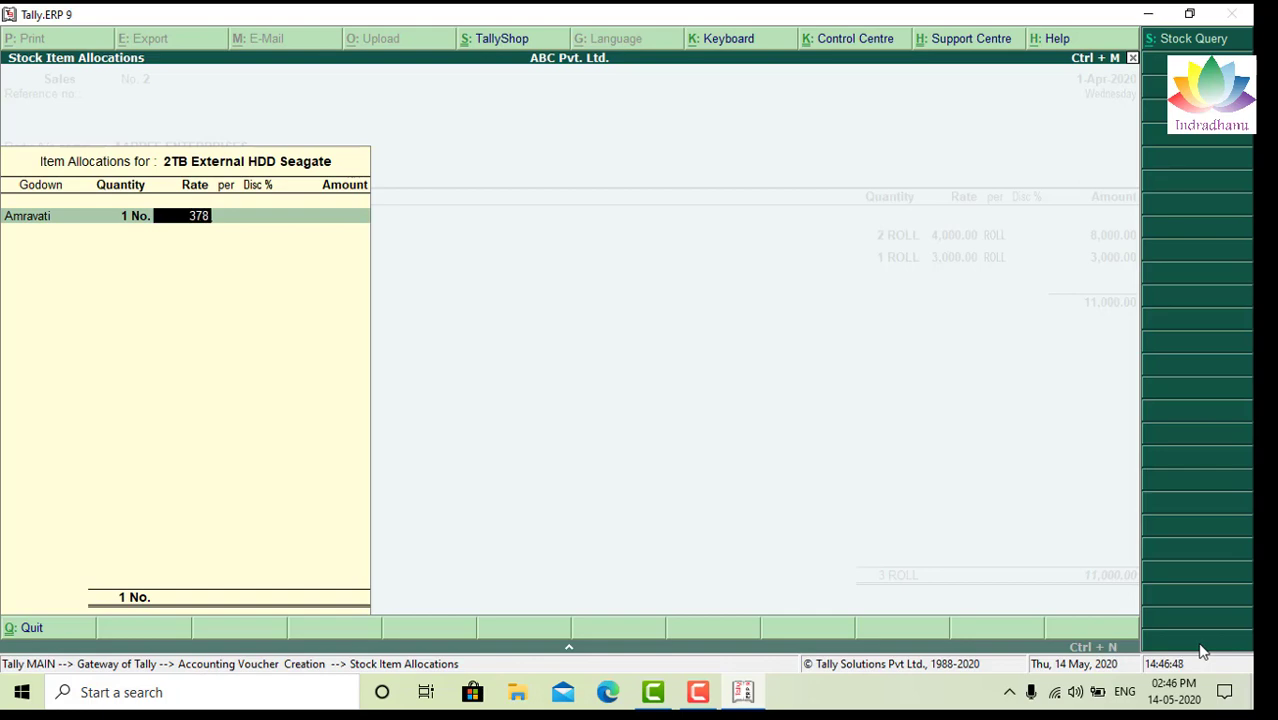
key(Return)
key(Return)
key(Return)
key(Return)
key(Return)
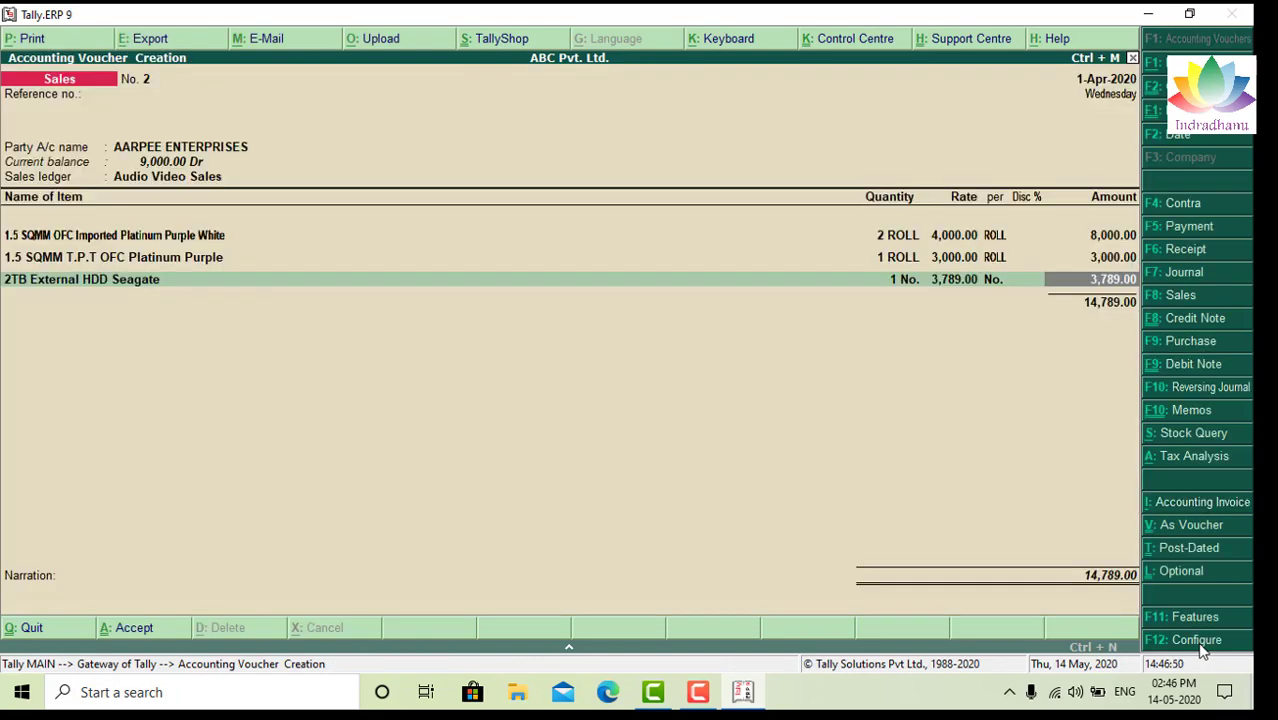
key(Return)
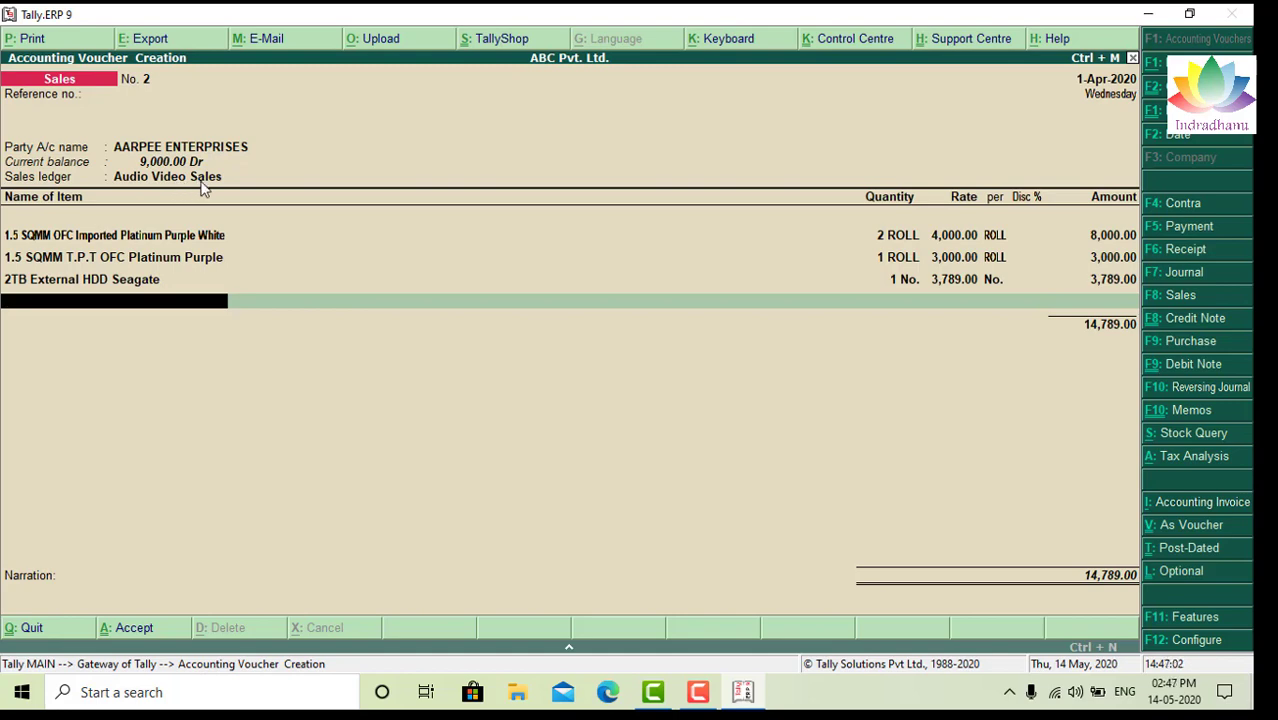
Step: Choose 2.1 CH Subwoofer System (HT4030BT) as the fourth stock item on the voucher
key(Down)
key(Down)
key(Down)
key(Down)
key(Down)
key(Down)
key(Down)
key(Down)
key(Down)
key(Down)
key(Down)
key(Down)
key(Down)
key(Down)
key(Down)
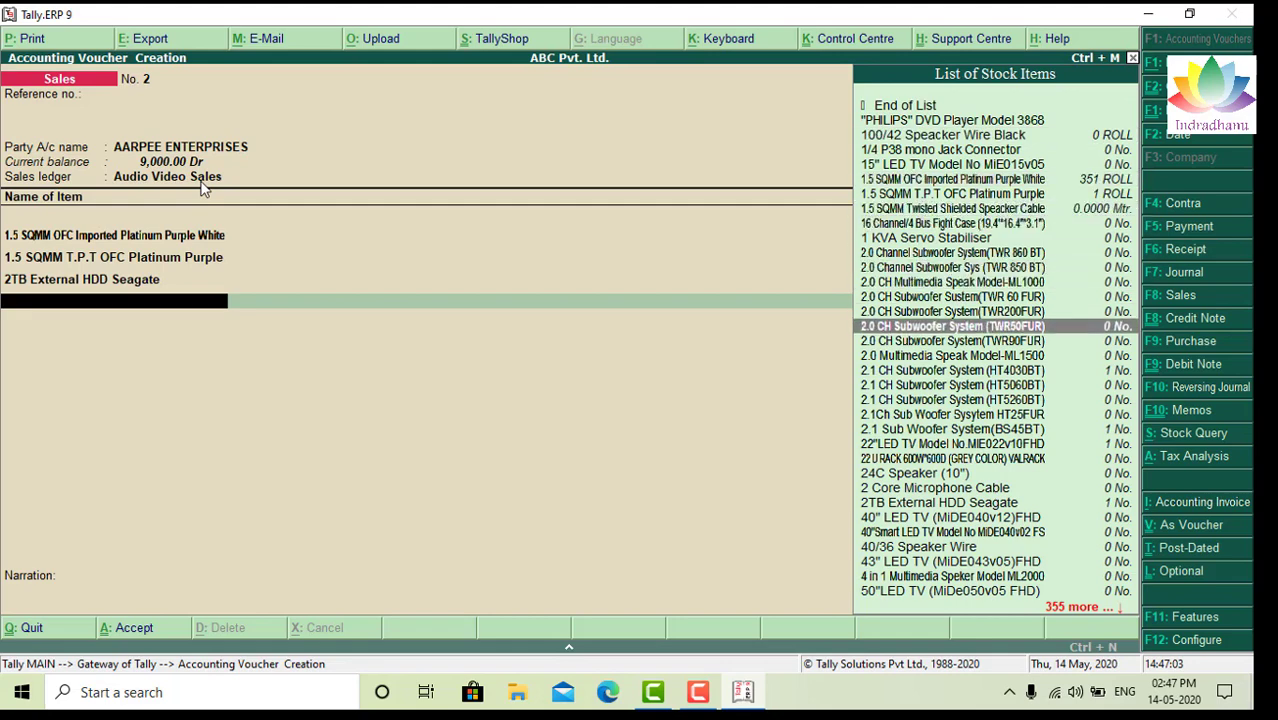
key(Down)
key(Down)
key(Down)
key(Return)
Step: Allocate 1 No. of the fourth item from the Amravati godown at a rate of 111 without discount and accept its amount
text(A)
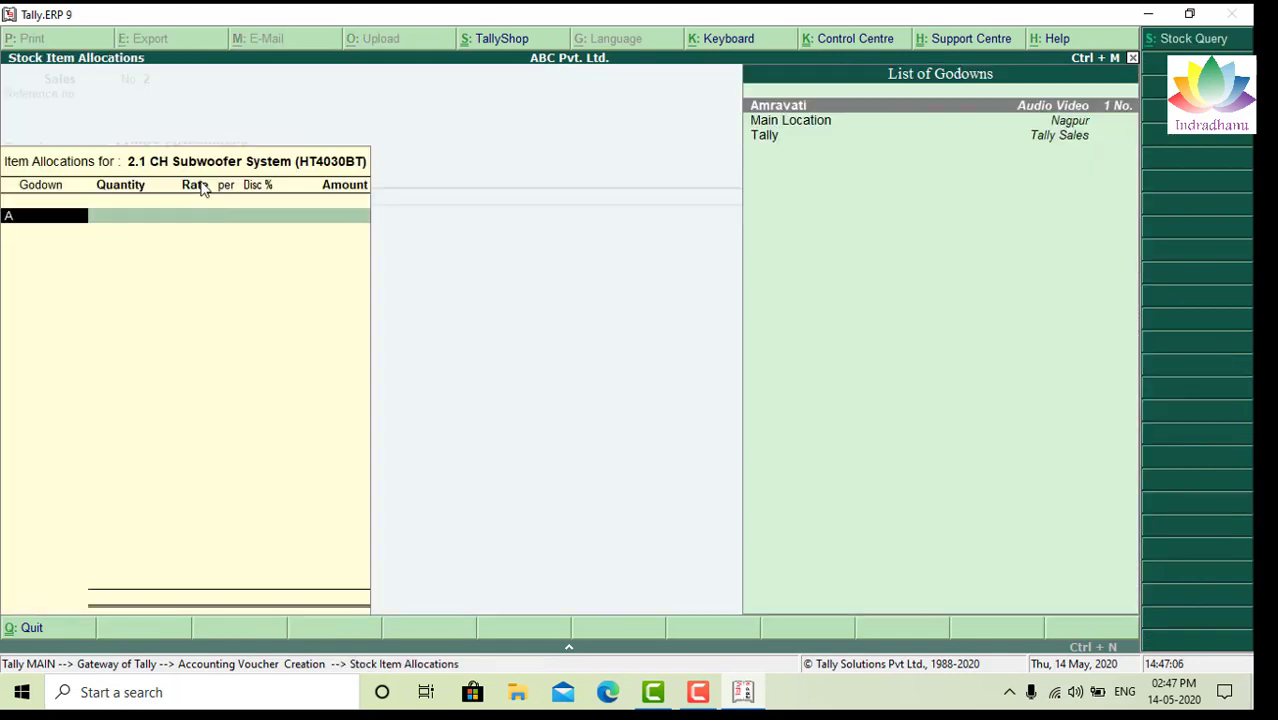
key(Return)
text(1)
key(Return)
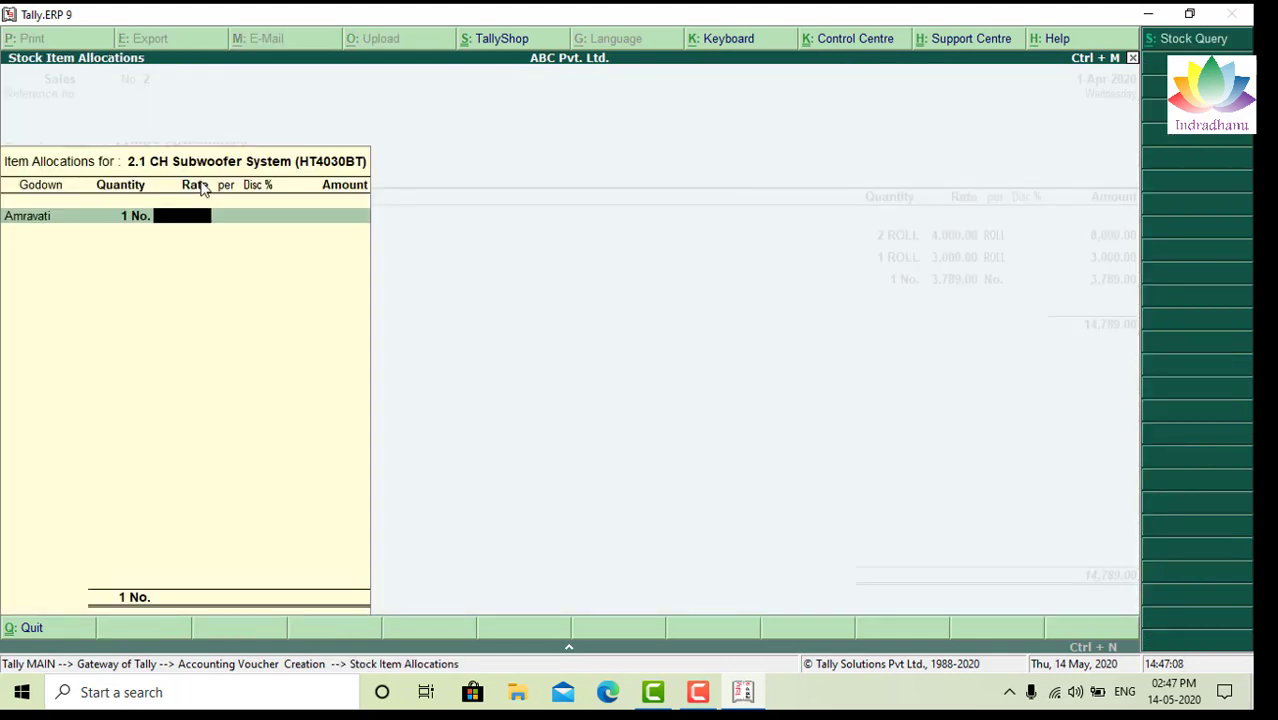
text(111)
key(Return)
key(Return)
key(Return)
key(Return)
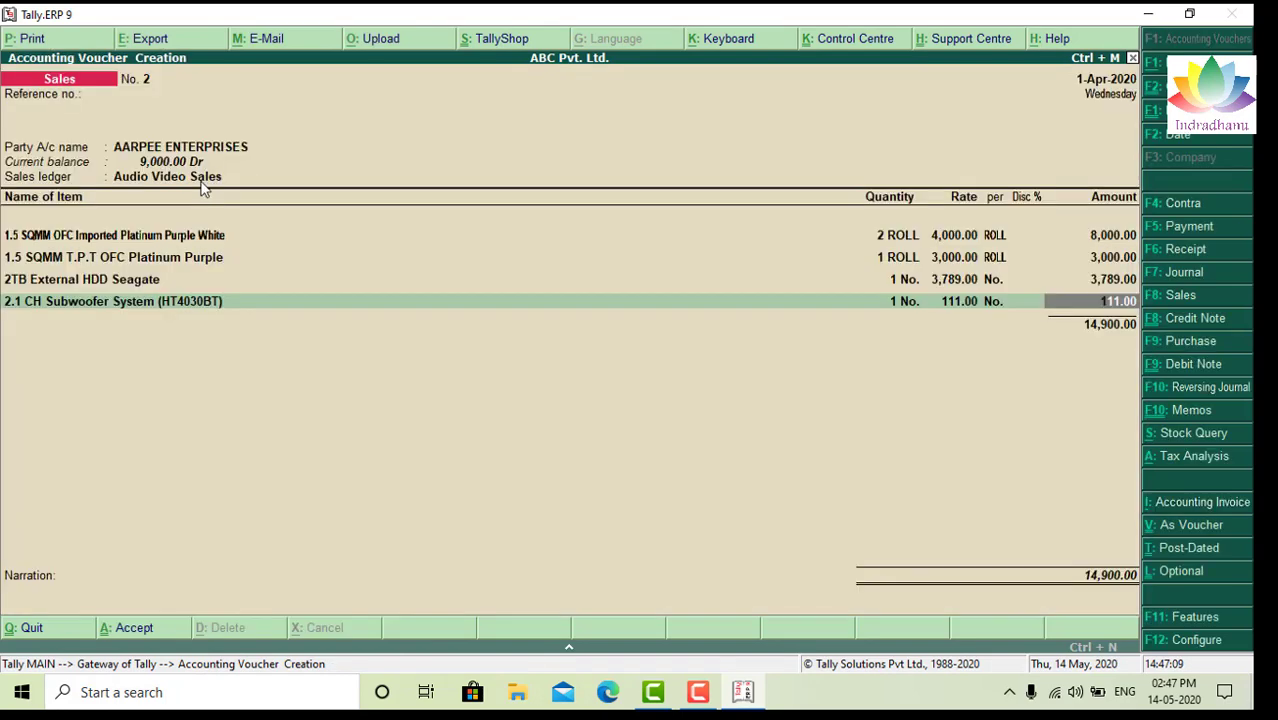
key(Return)
Step: Choose 22"LED TV Model No.MIE022v10FHD as the fifth stock item on the voucher
key(Down)
key(Down)
key(Down)
key(Down)
key(Down)
key(Down)
key(Down)
key(Down)
key(Down)
key(Down)
key(Down)
key(Down)
key(Down)
key(Down)
key(Down)
key(Down)
key(Down)
key(Down)
key(Down)
key(Down)
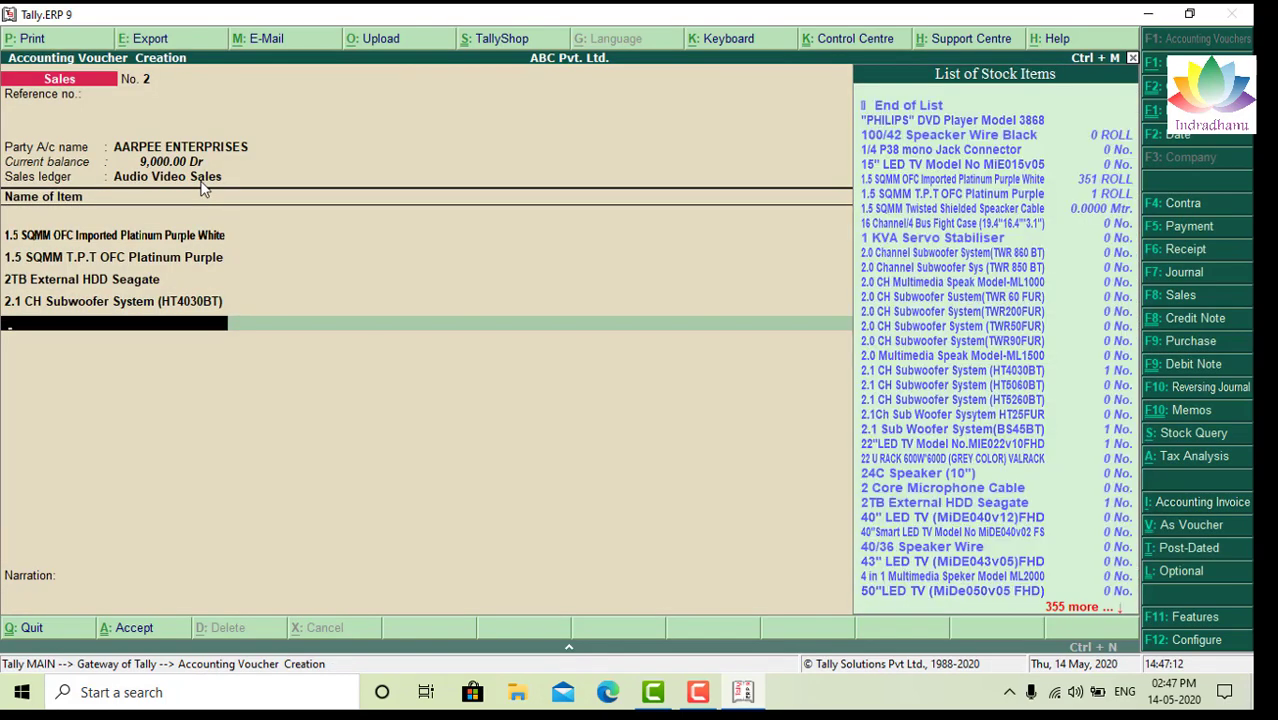
key(Down)
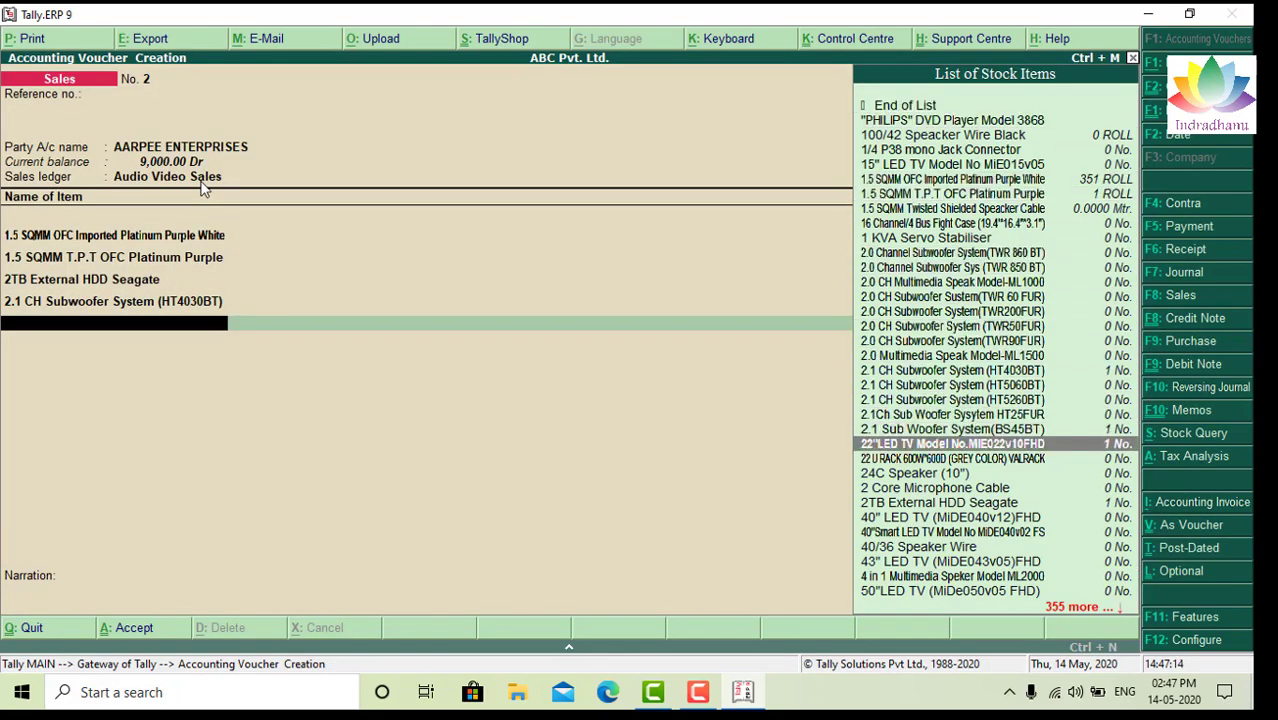
key(Return)
Step: Allocate 1 No. of the fifth item from the Amravati godown at the suggested rate of 11,500 without discount and accept its amount
text(A)
key(Return)
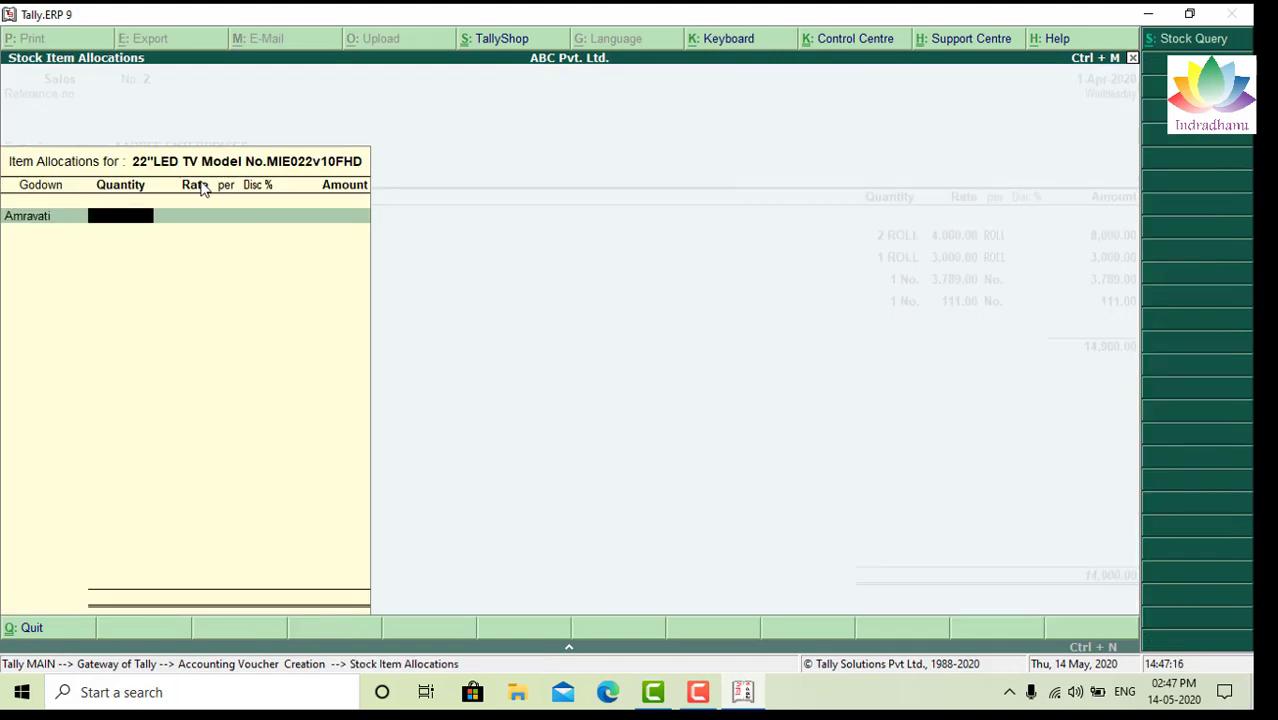
text(1)
key(Return)
key(Return)
key(Return)
key(Return)
key(Return)
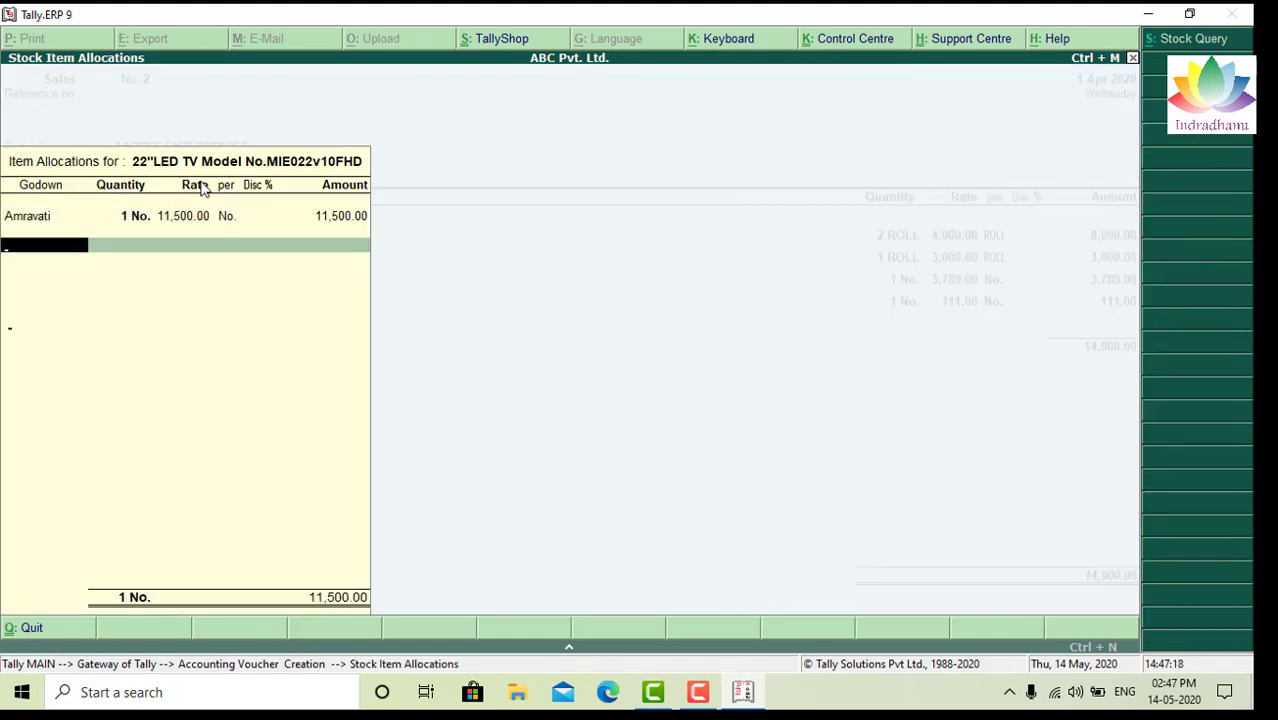
key(Return)
key(Return)
Step: End the item list and record the party's full bill amount as a New Ref in the bill-wise details
key(Return)
key(Return)
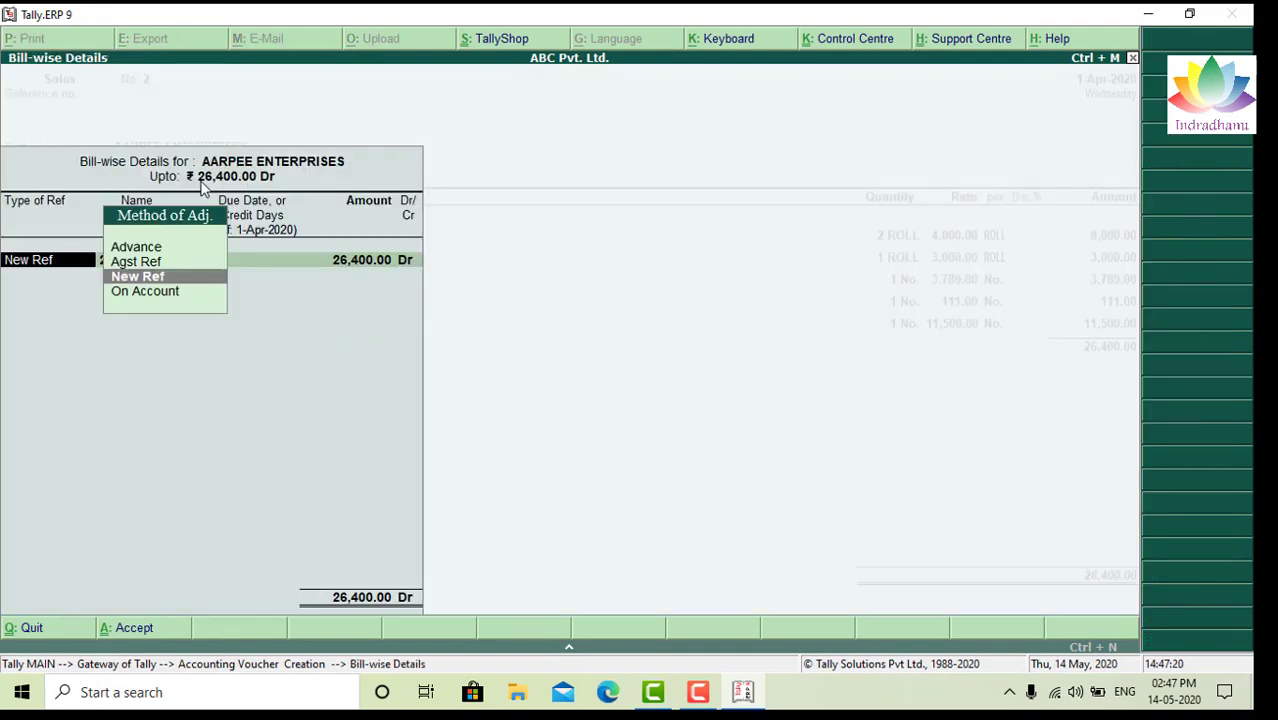
key(Return)
key(Return)
key(Return)
key(Return)
key(Return)
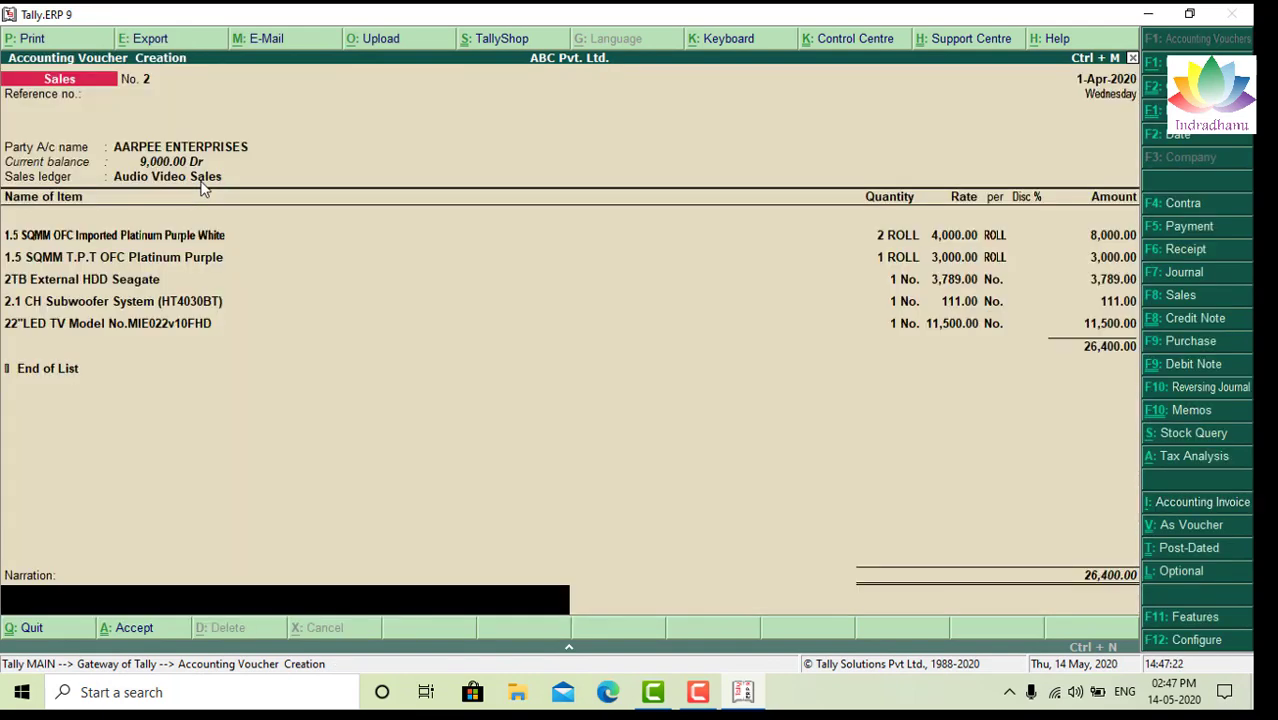
Step: Decline saving the voucher and examine the common ledger account option for item allocation in the sales invoice configuration
key(Return)
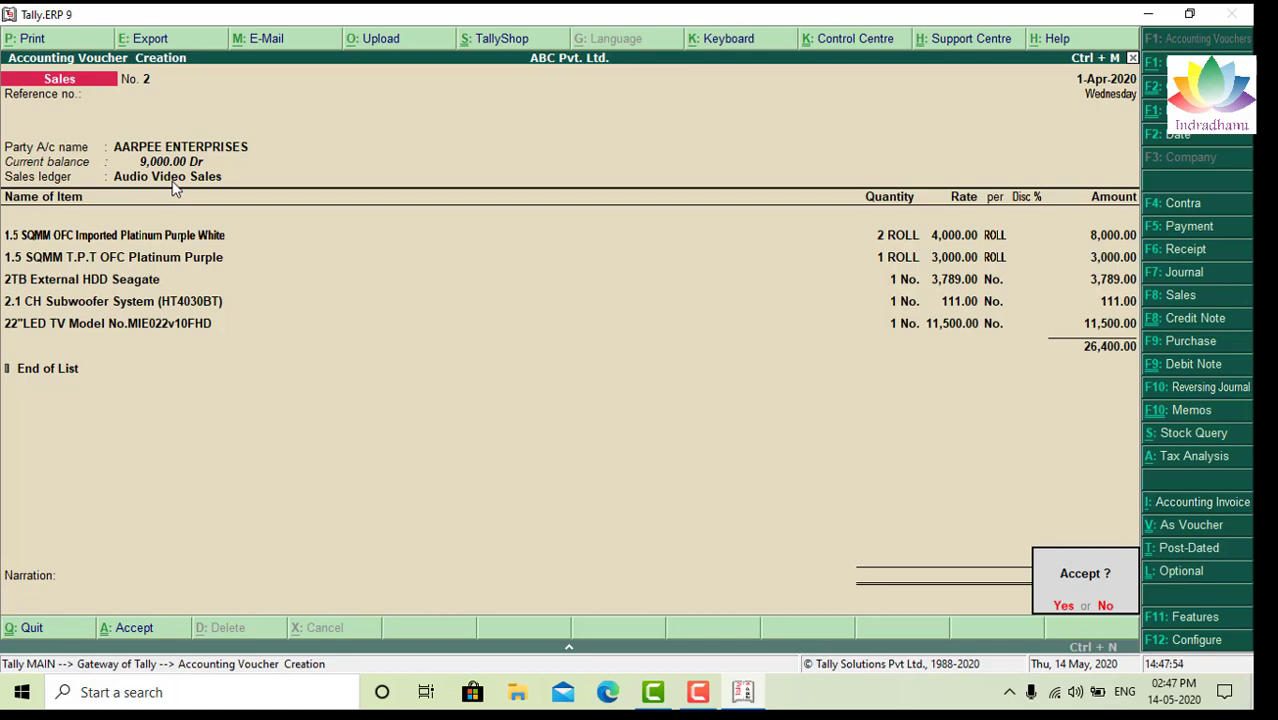
key(n)
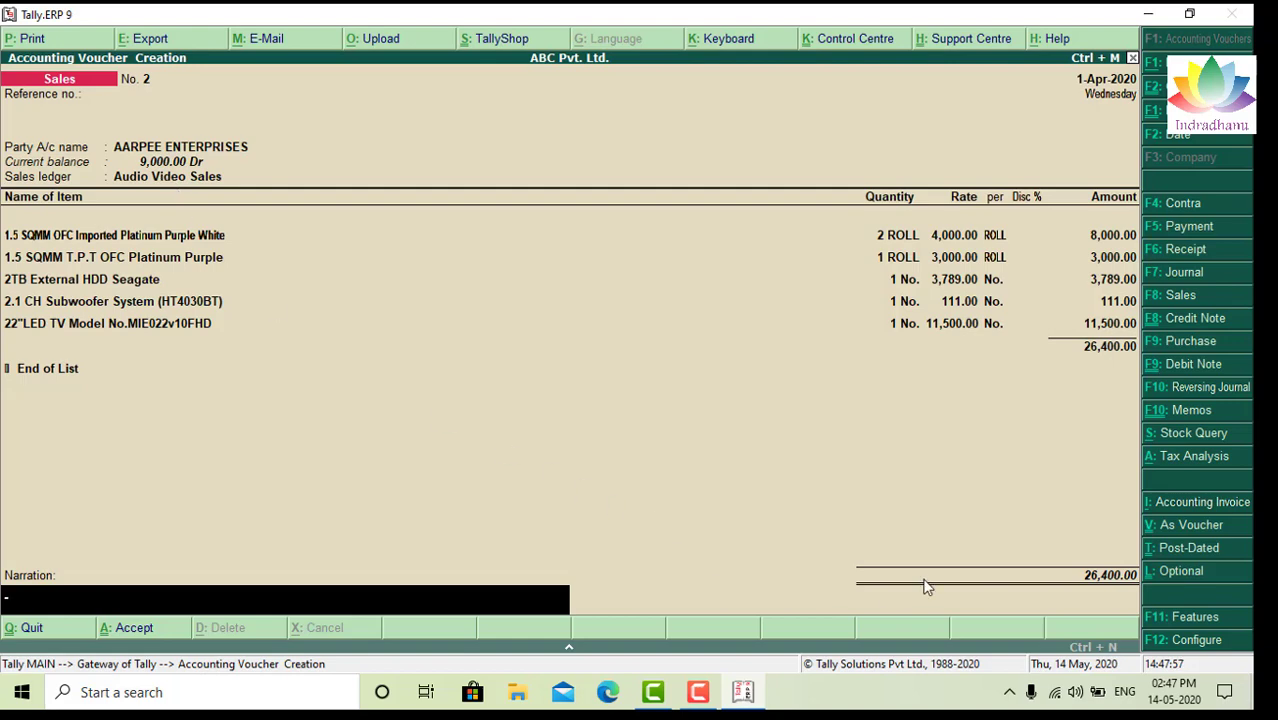
click(1186, 639)
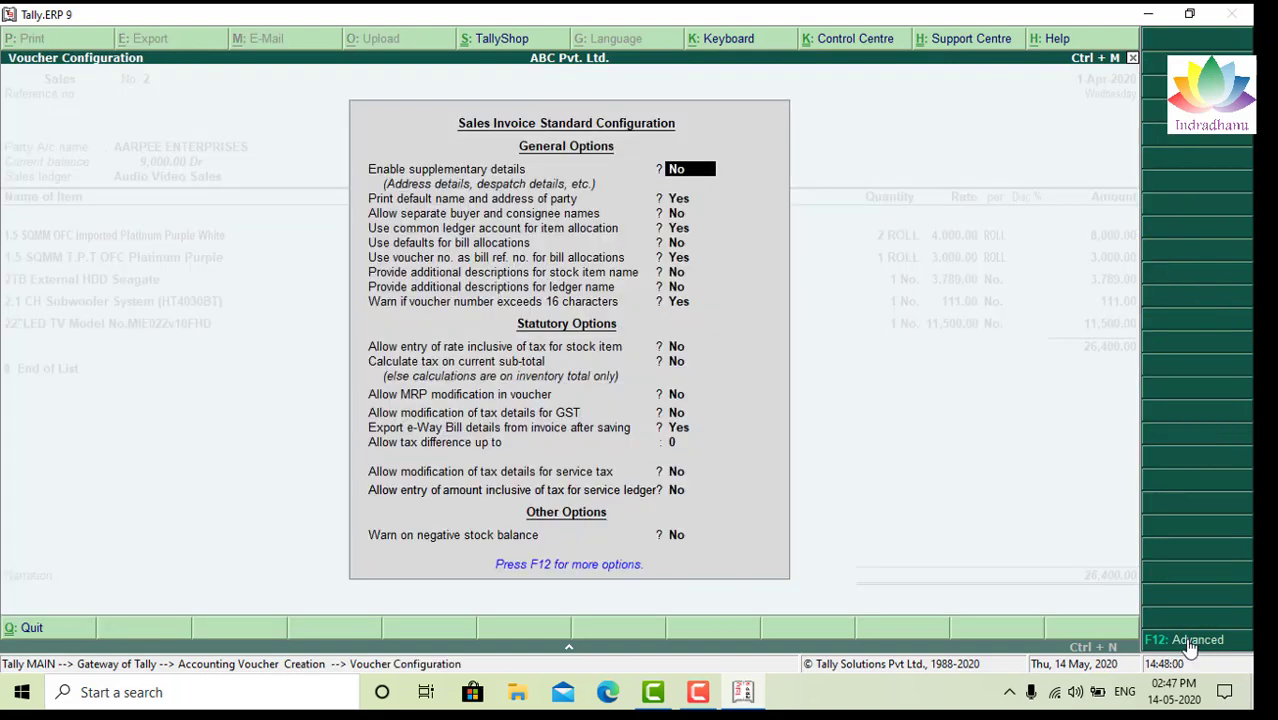
key(Return)
key(Return)
key(Return)
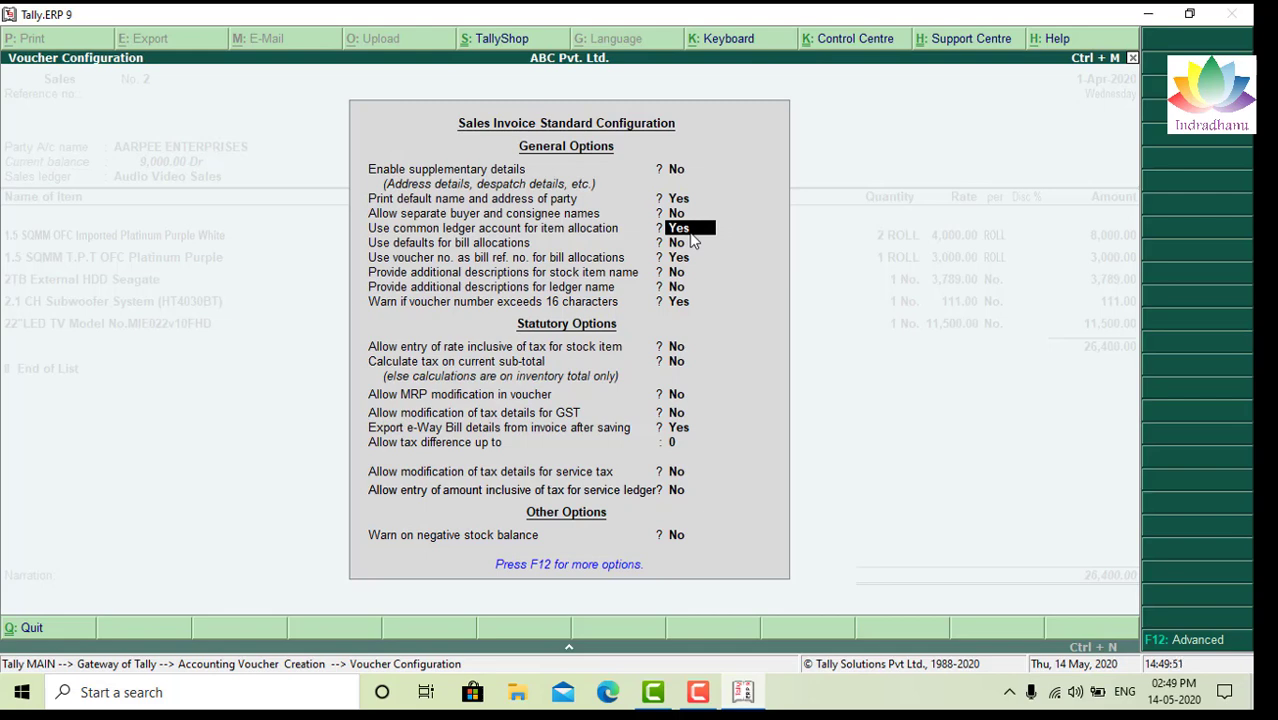
key(Escape)
key(Escape)
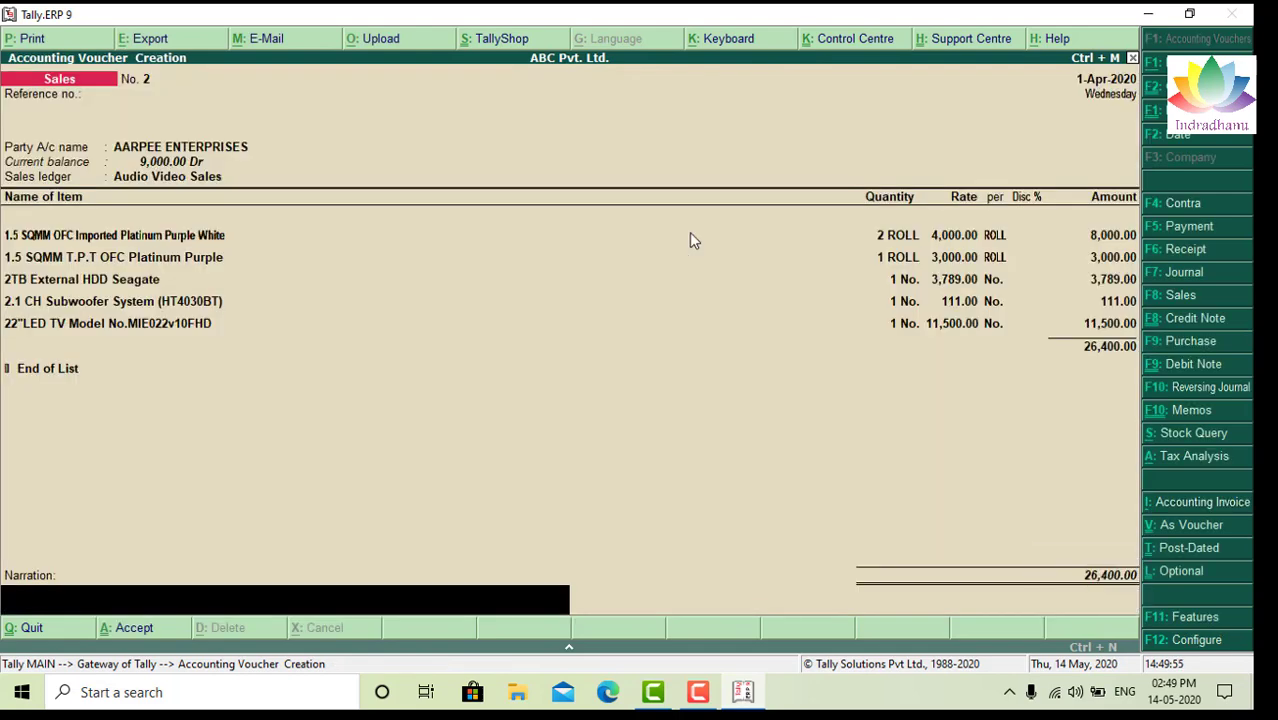
Step: Go back to the first stock item and review its godown, quantity, rate and amount allocation
key(Up)
key(Up)
key(Up)
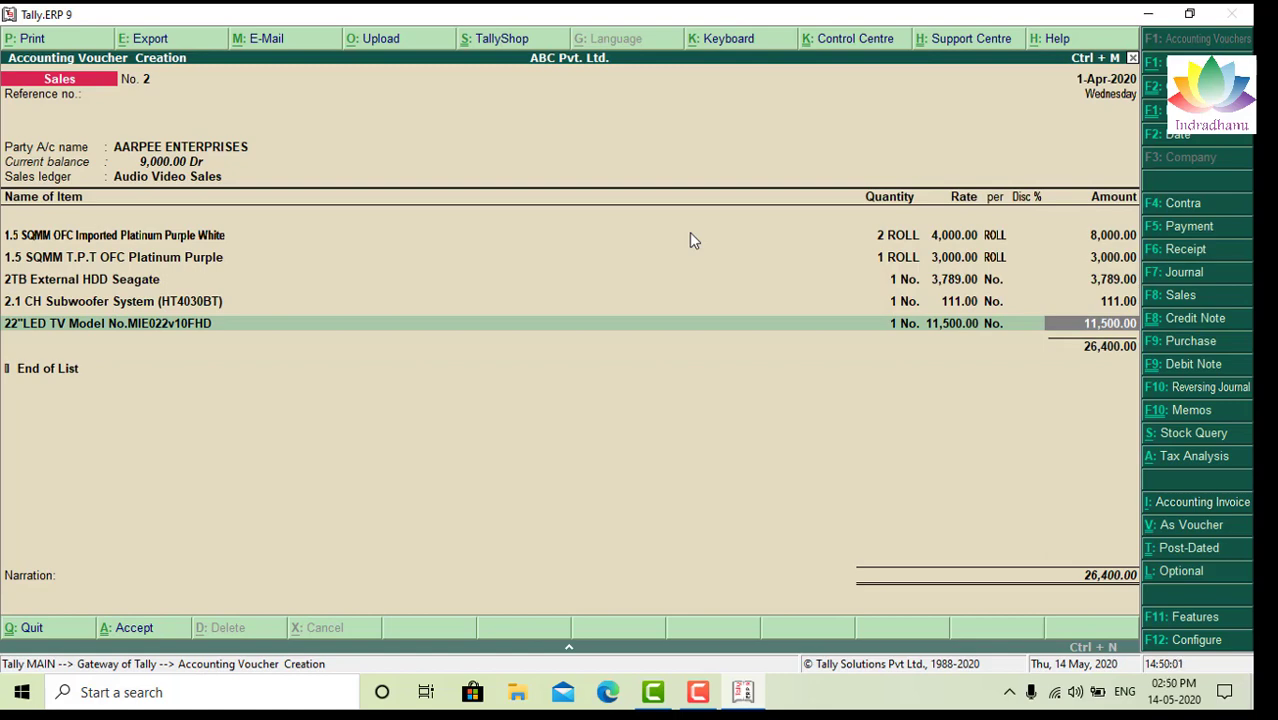
key(Up)
key(Up)
key(Up)
key(Up)
key(Up)
key(Up)
key(Up)
key(Up)
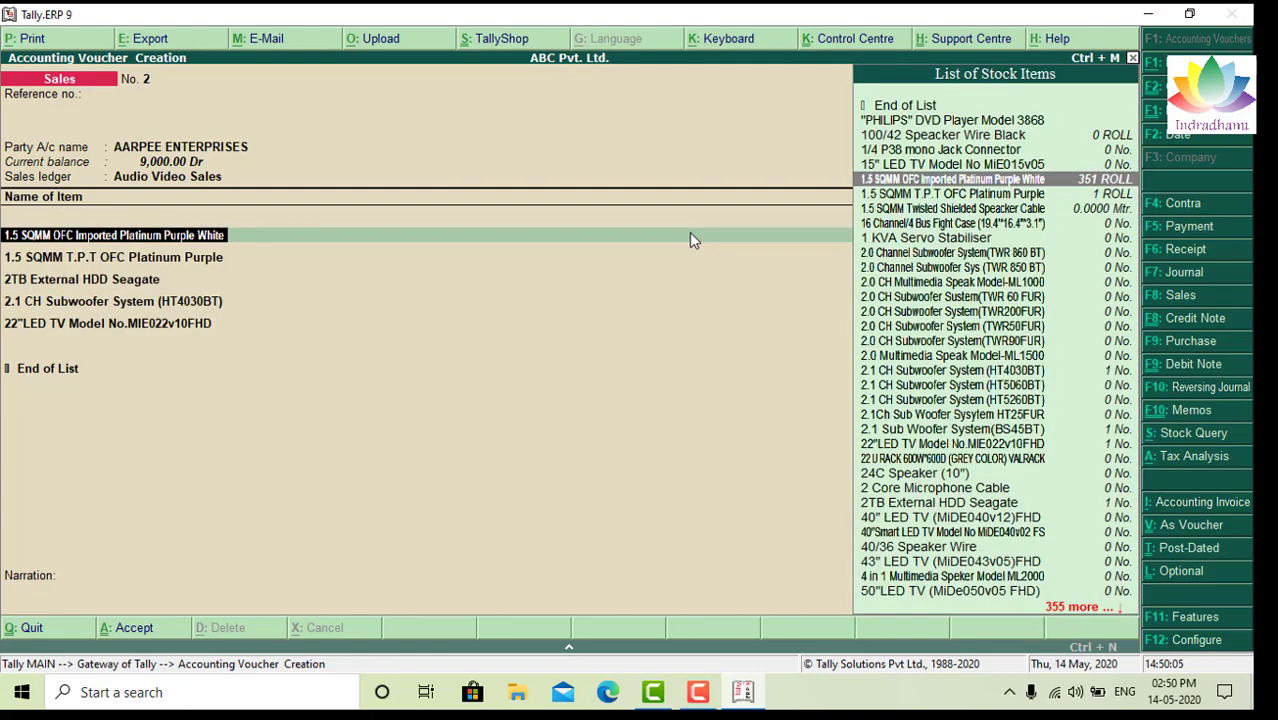
key(Return)
key(Return)
key(Return)
key(Return)
key(Return)
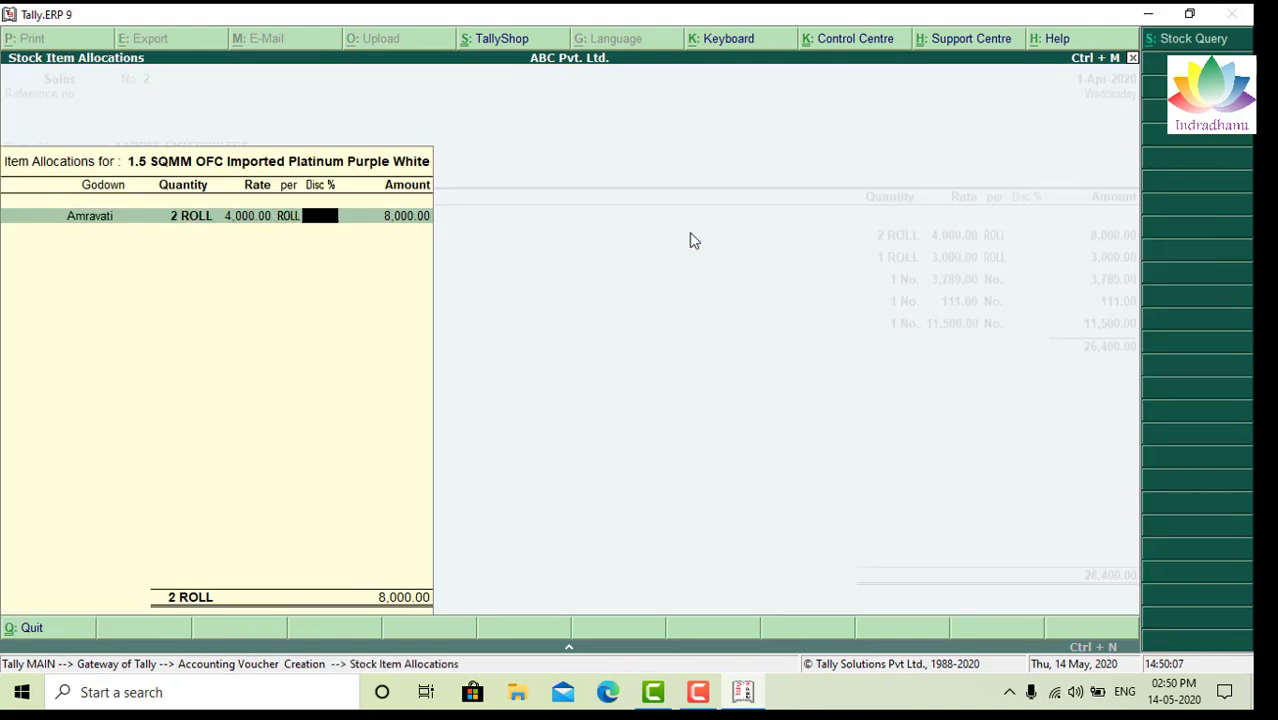
key(Return)
key(Return)
key(Return)
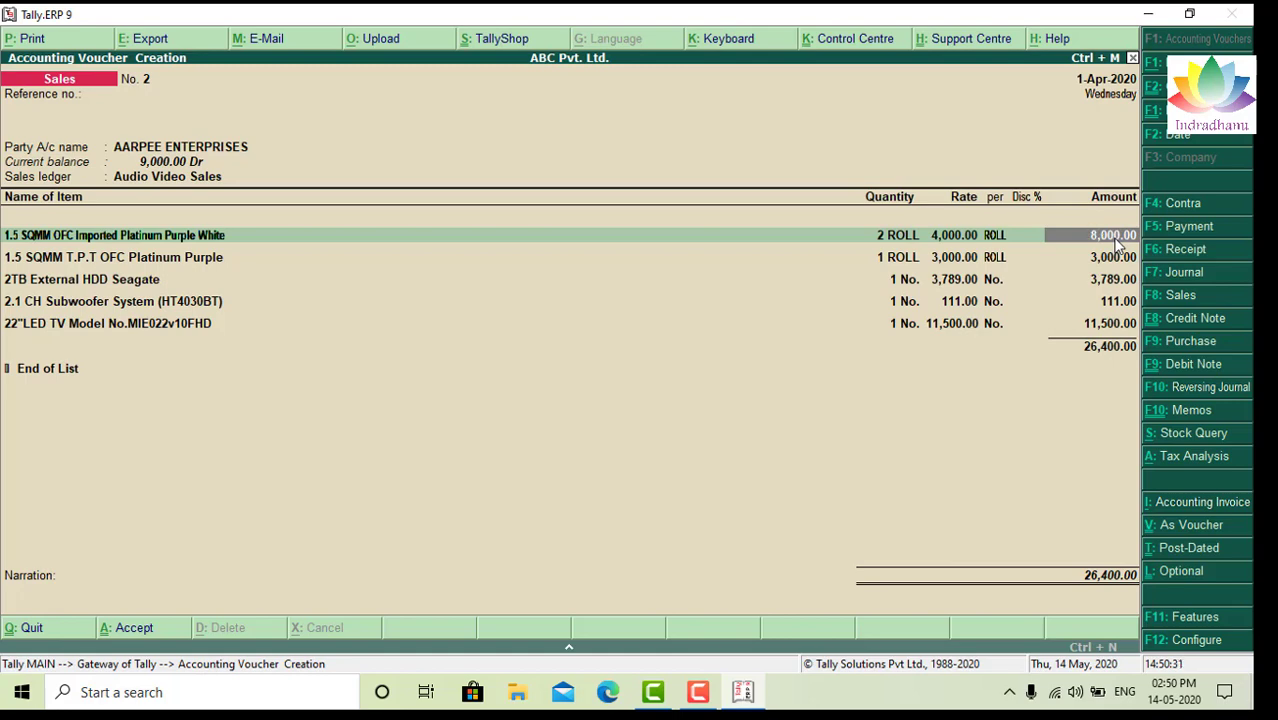
Step: Set Use common ledger account for item allocation to No in the sales invoice configuration and save it
key(F12)
key(Return)
key(Return)
key(Return)
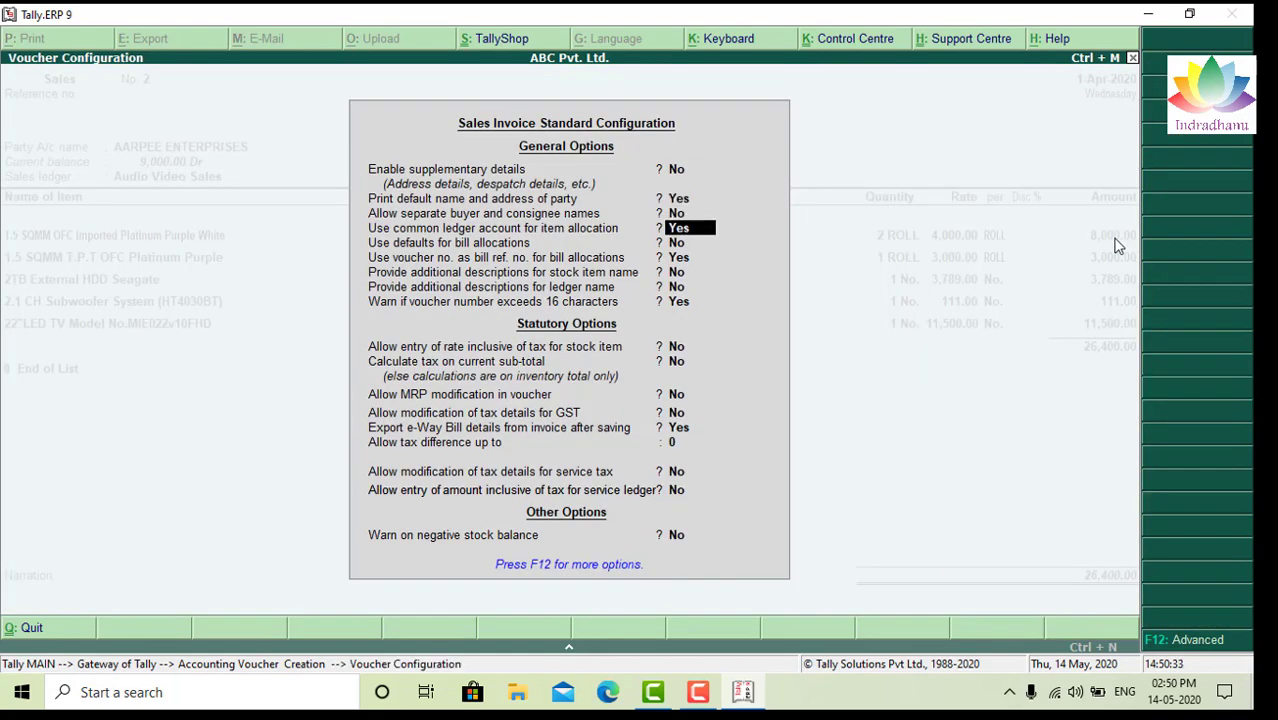
text(n)
key(ctrl+a)
Step: Reconfirm the party and the first item's allocation, assigning that item's amount to the Audio Video Sales ledger
key(Return)
key(Return)
key(Return)
key(Return)
key(Return)
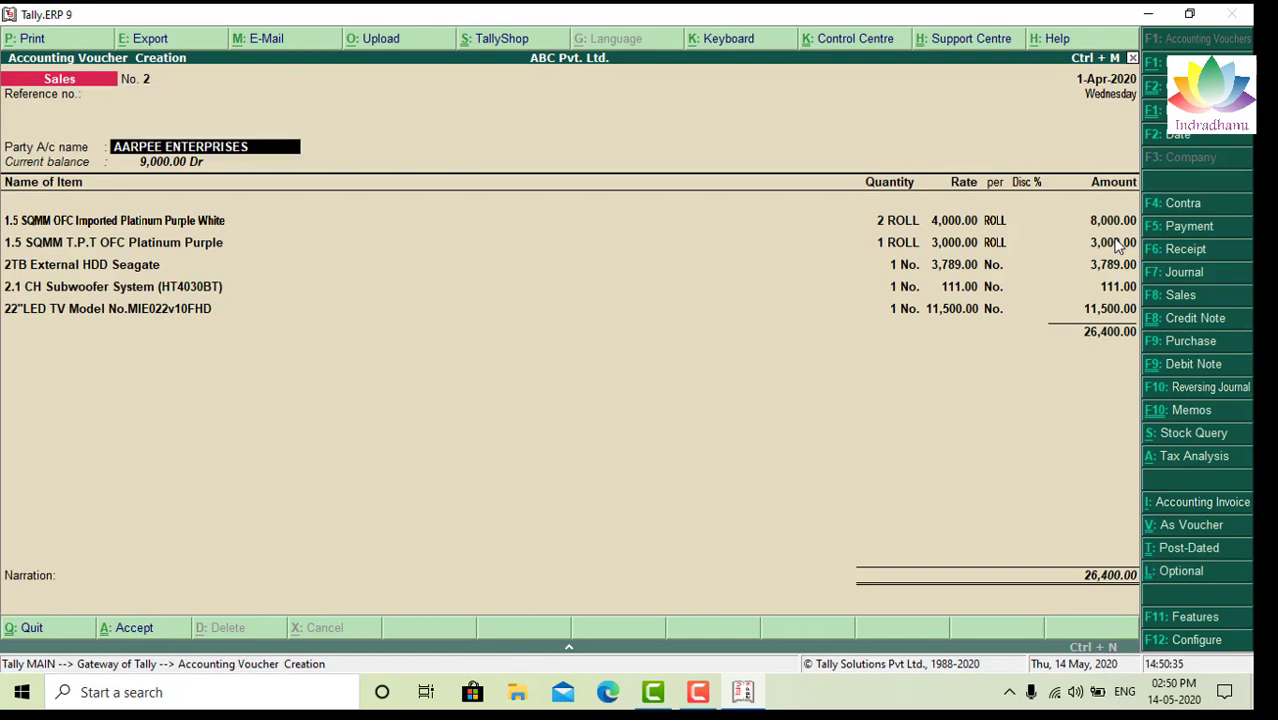
key(Return)
key(Return)
key(Return)
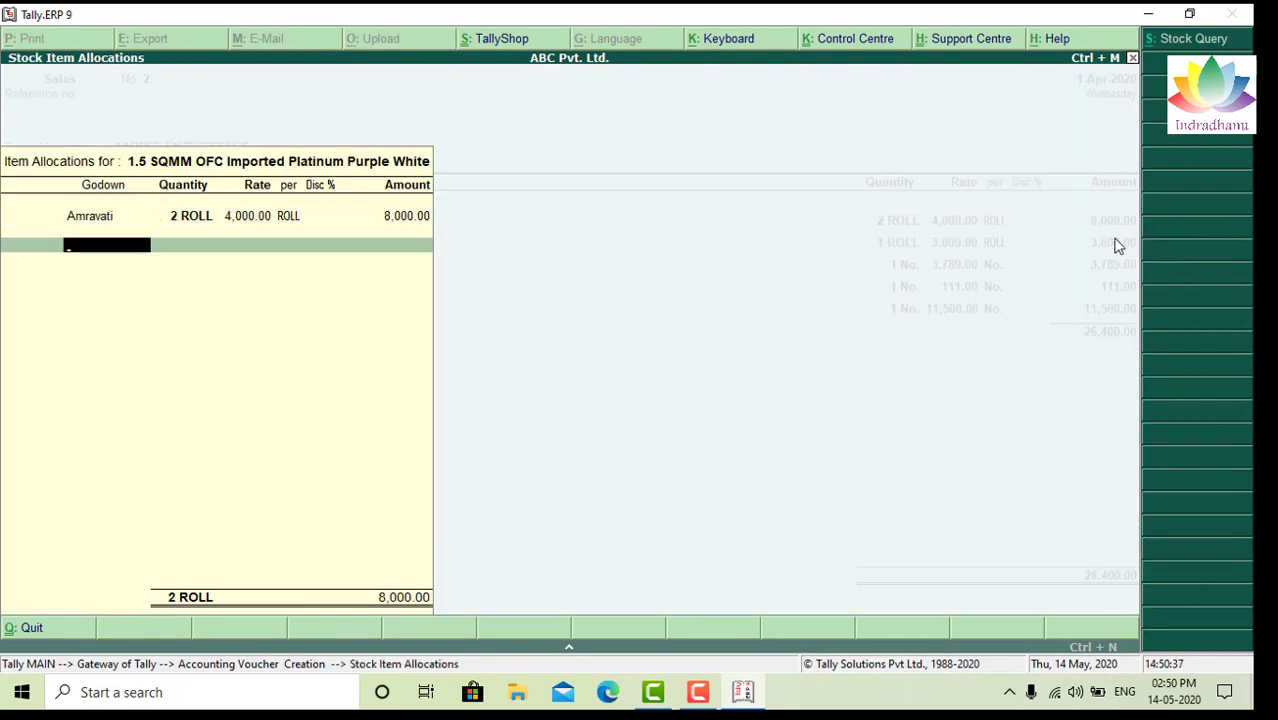
key(Return)
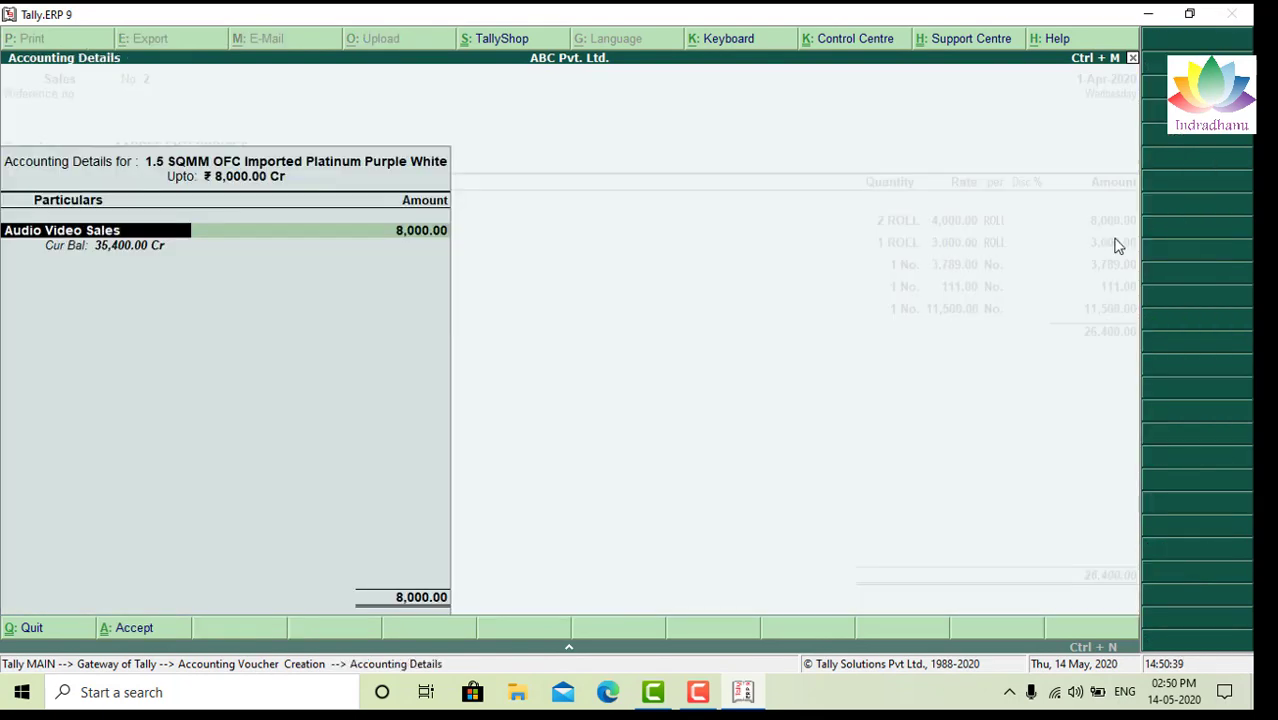
key(Return)
key(Return)
key(Return)
key(Return)
key(Return)
Step: Reconfirm the second item's allocation of 1 ROLL from Amravati at 3,000 and proceed to its accounting details
key(Return)
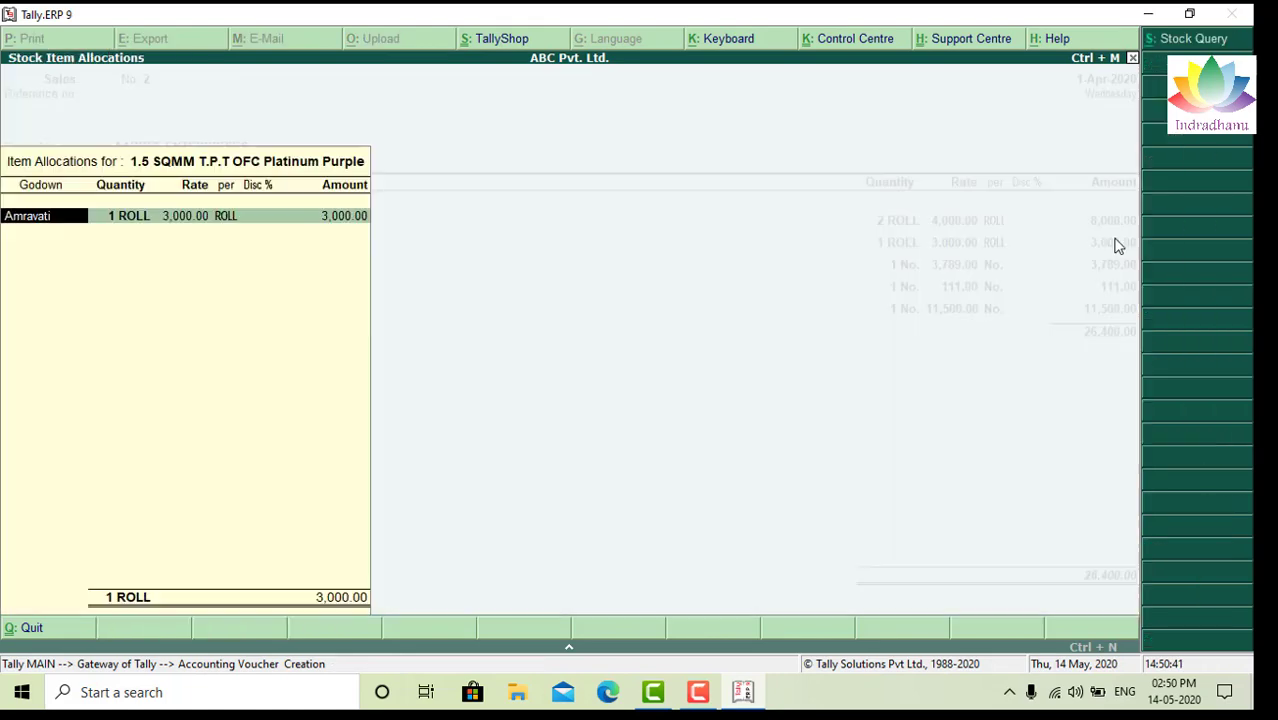
key(Return)
key(Return)
key(Return)
key(Return)
key(Return)
key(Return)
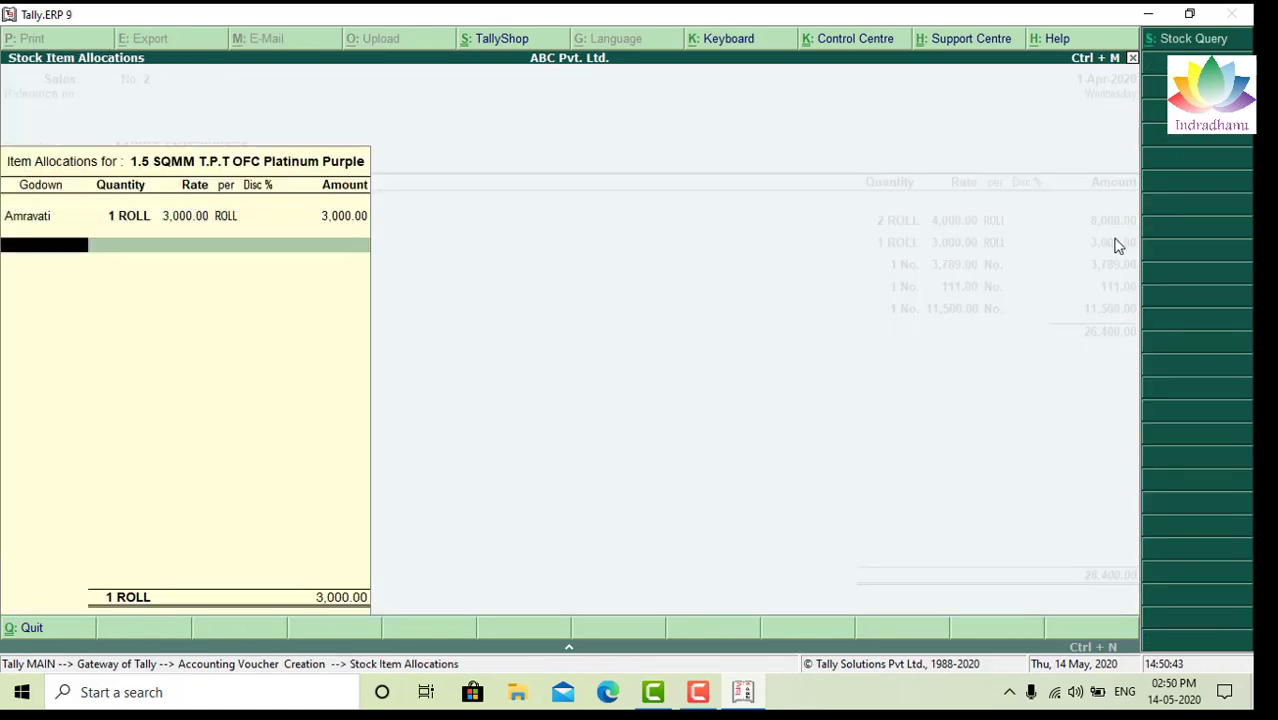
key(Return)
key(Return)
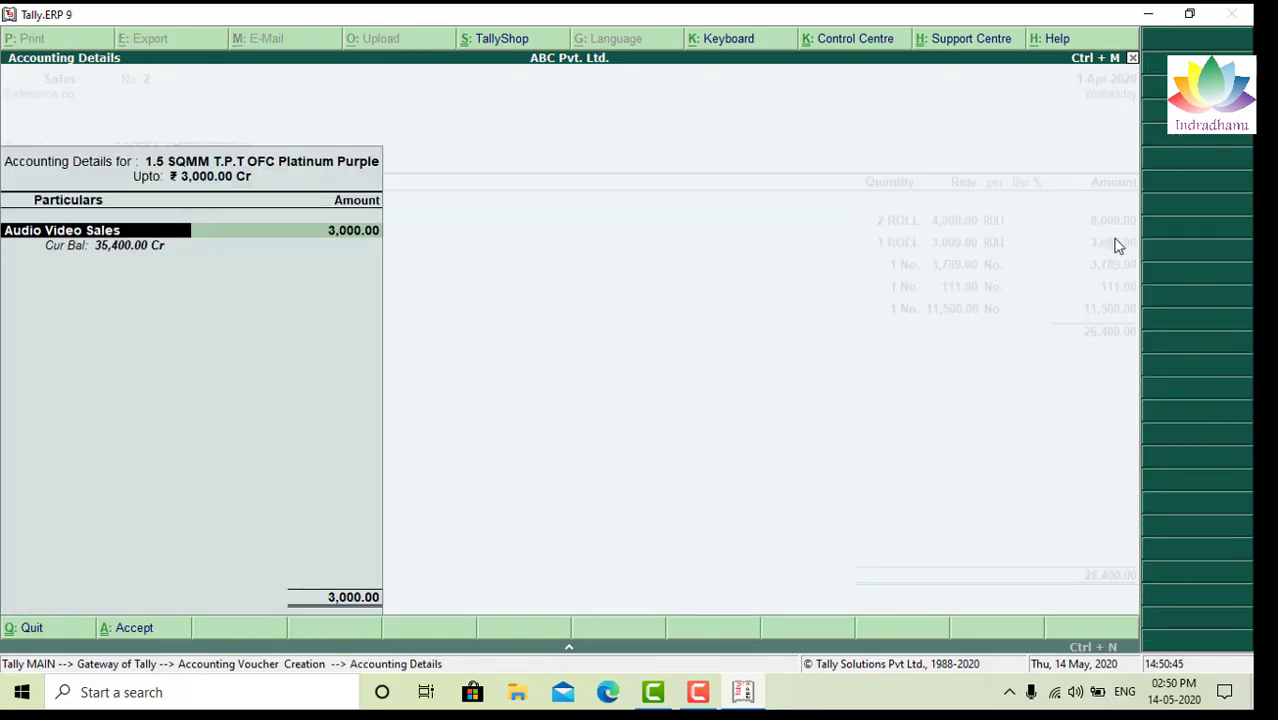
Step: Assign the second item's amount to the Tally Sales ledger and allocate it to the Tally Sales cost centre
key(BackSpace)
key(Down)
key(Down)
key(Down)
key(Down)
key(Down)
key(Down)
key(Down)
key(Down)
key(Down)
key(Down)
key(Down)
key(Down)
key(Down)
key(Down)
key(Down)
key(Down)
key(Down)
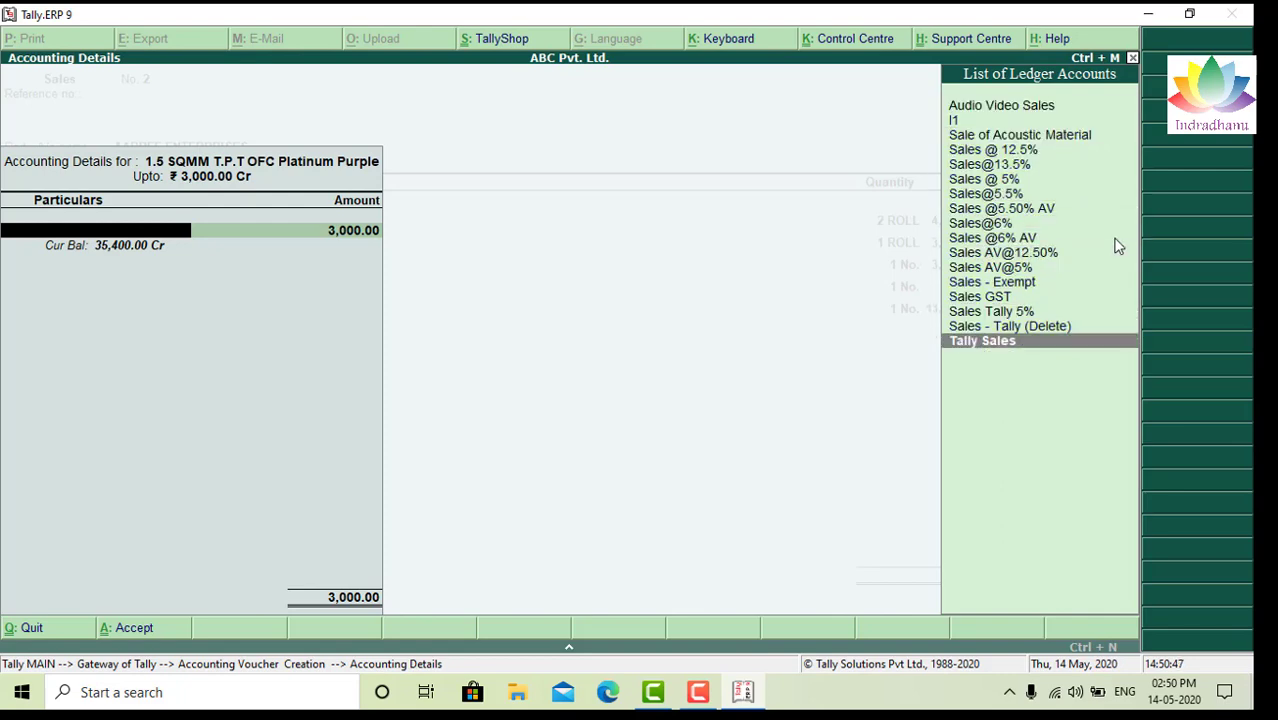
key(Return)
key(Return)
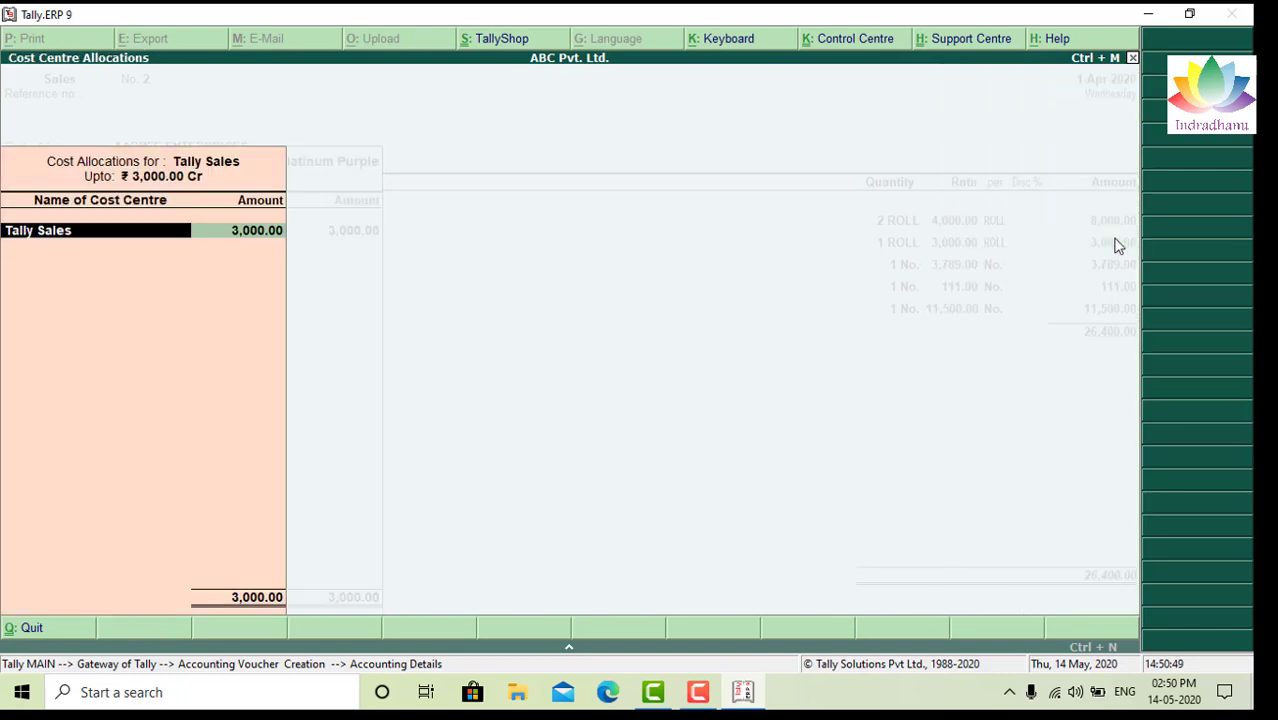
key(Return)
key(Return)
key(Return)
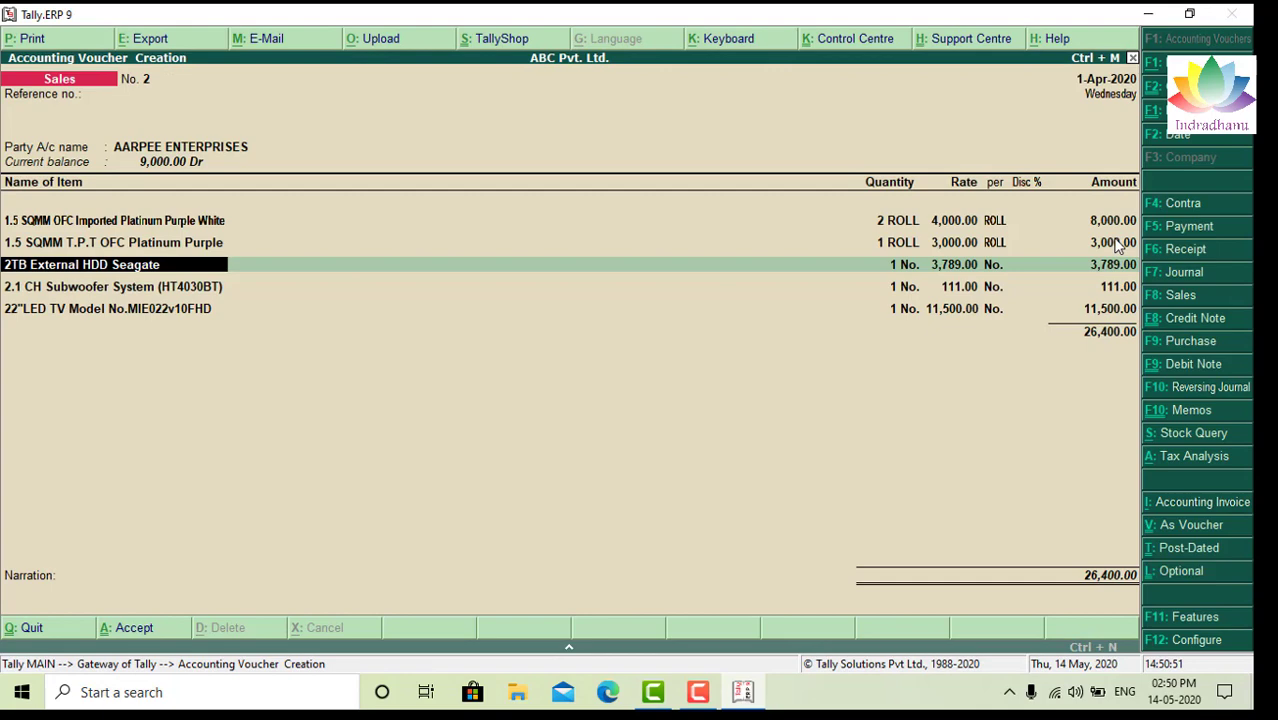